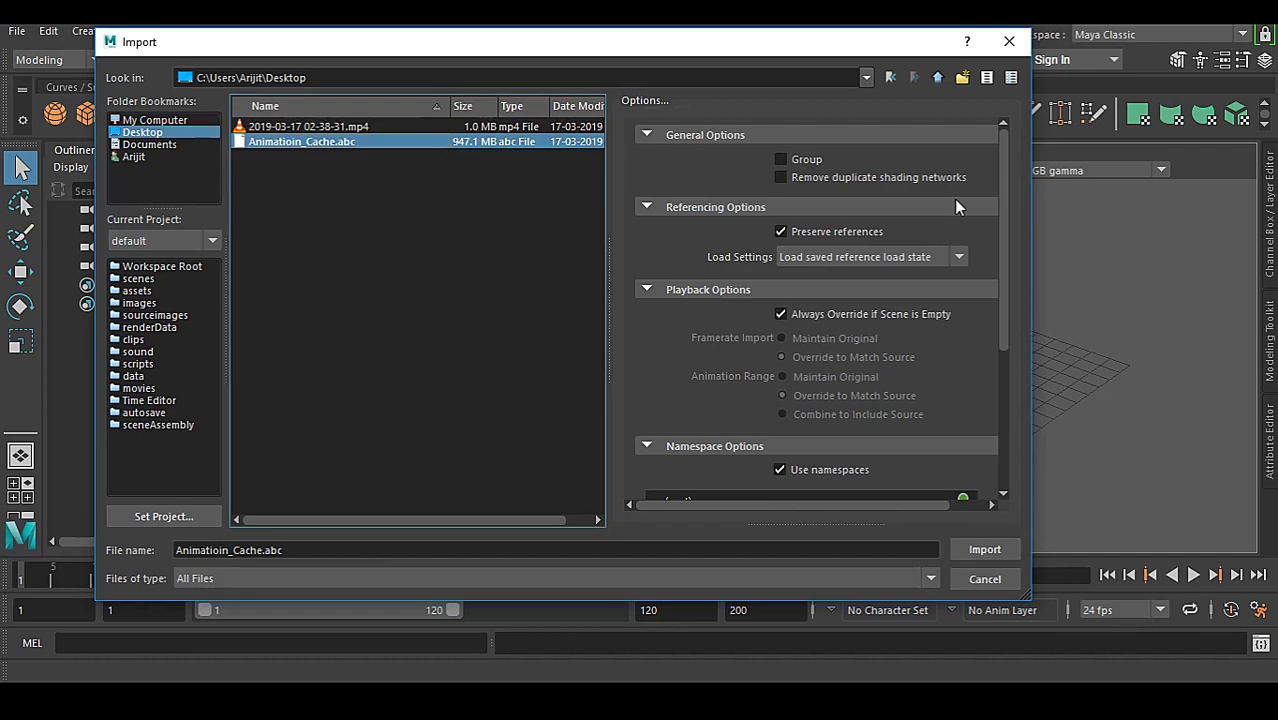
Import Animatioin_Cache.abc from the Desktop and select the imported creature mesh in the viewport.
click(984, 551)
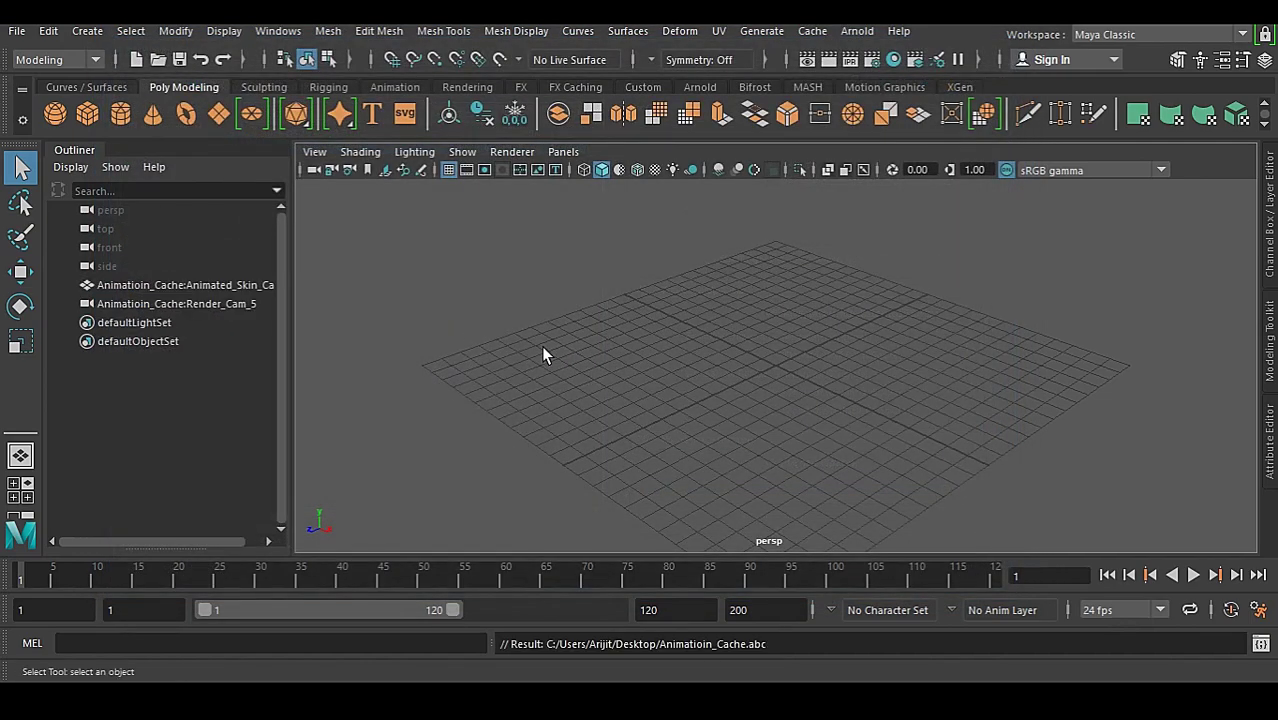
scroll(614, 363, down, 10)
alt+drag(864, 354, 817, 430)
drag(908, 190, 760, 300)
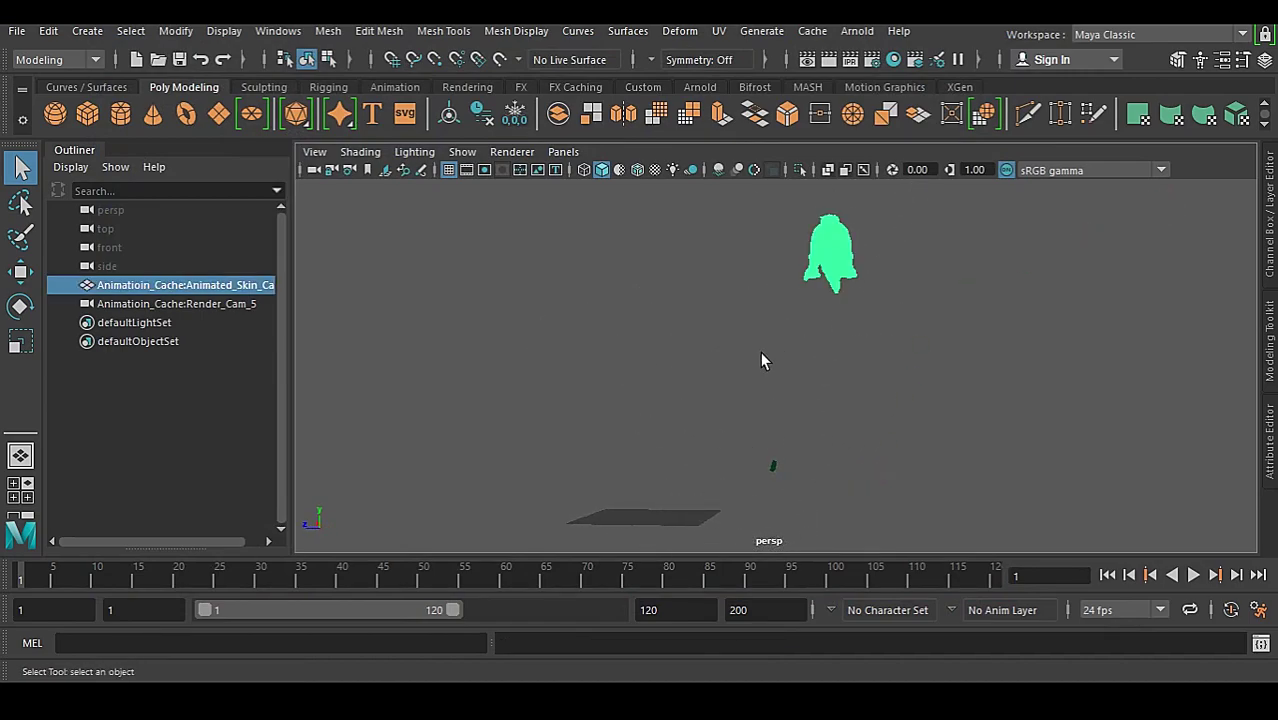
Deselect the mesh, scrub the animation to frame 105 and inspect the creature from another angle.
click(569, 302)
drag(258, 575, 875, 577)
drag(751, 365, 789, 432)
alt+drag(806, 478, 522, 485)
click(527, 369)
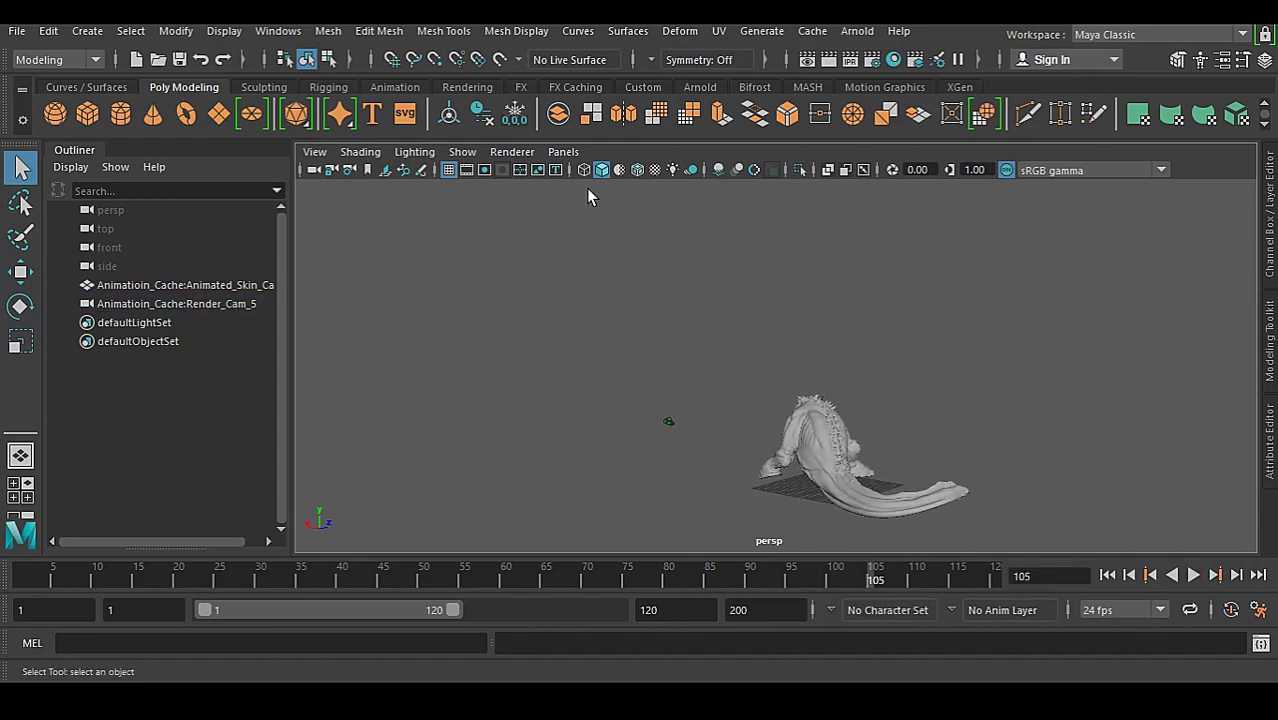
Review the imported animation through the Render_Cam_5 camera and stop at frame 79.
click(563, 152)
mouse_move(597, 171)
click(812, 171)
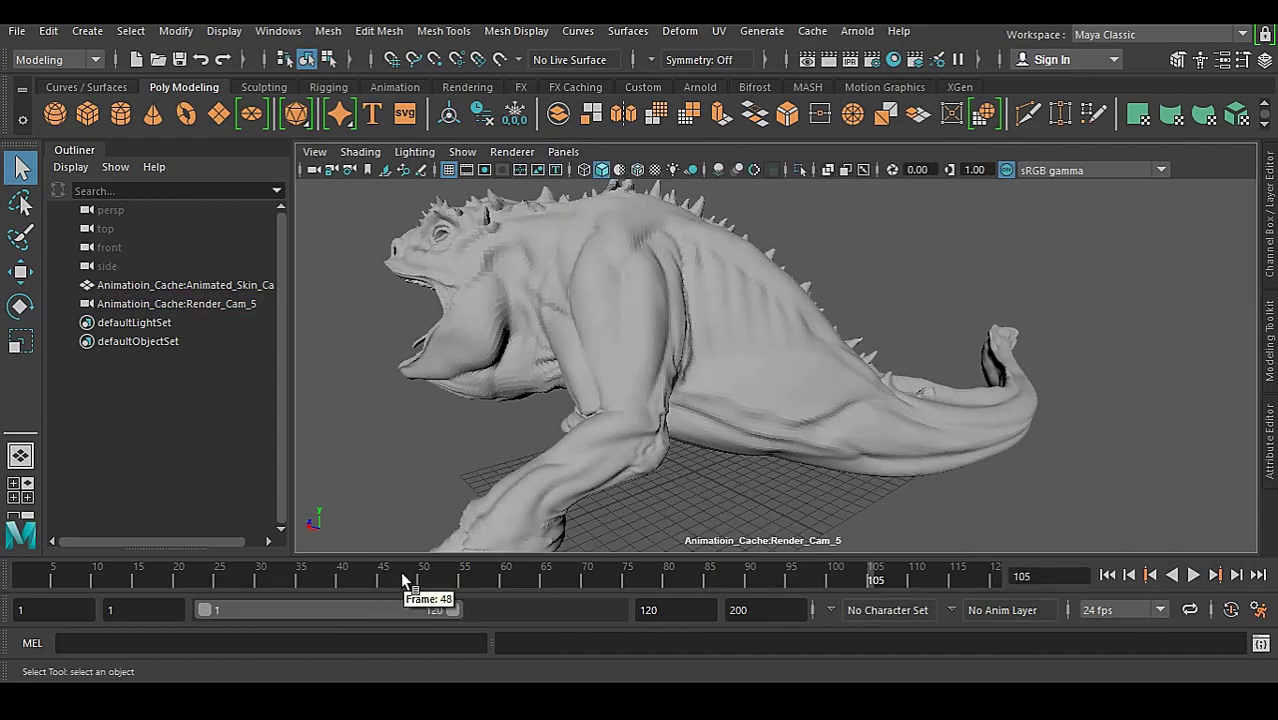
key(alt+v)
click(661, 578)
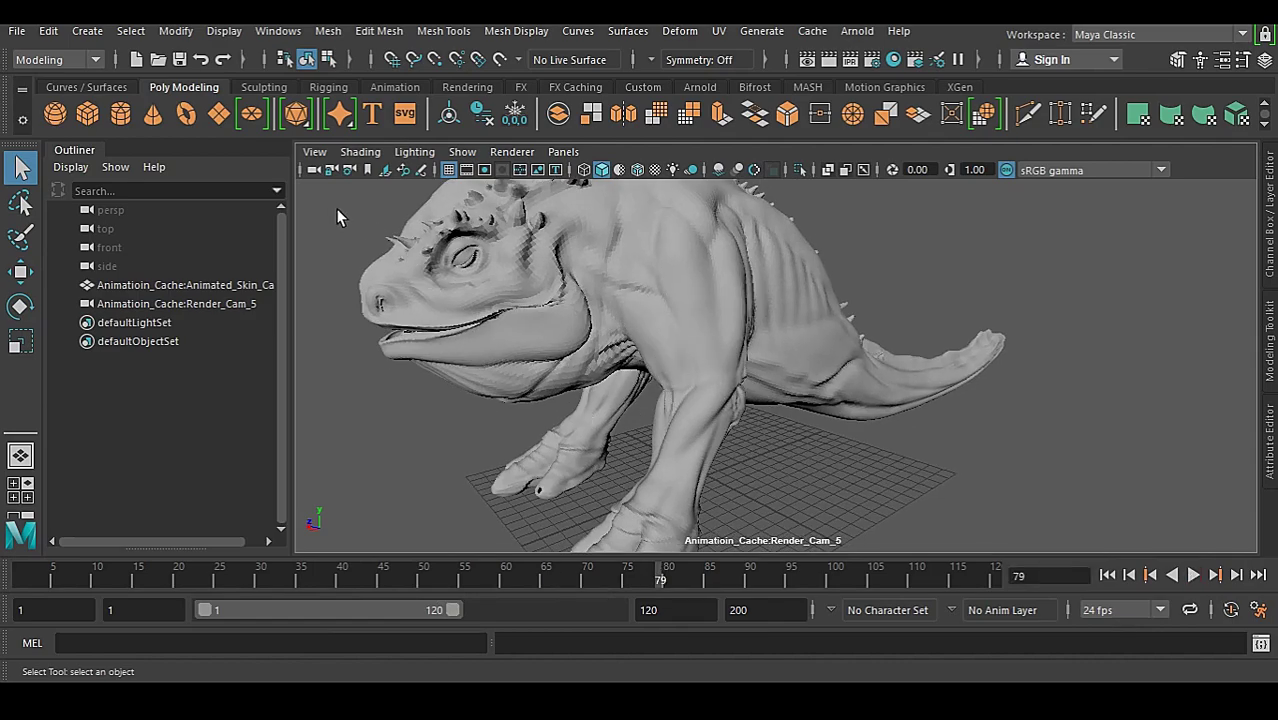
Start a new scene without saving and bring in Animatioin_Cache.abc using the Alembic Cache import.
click(136, 59)
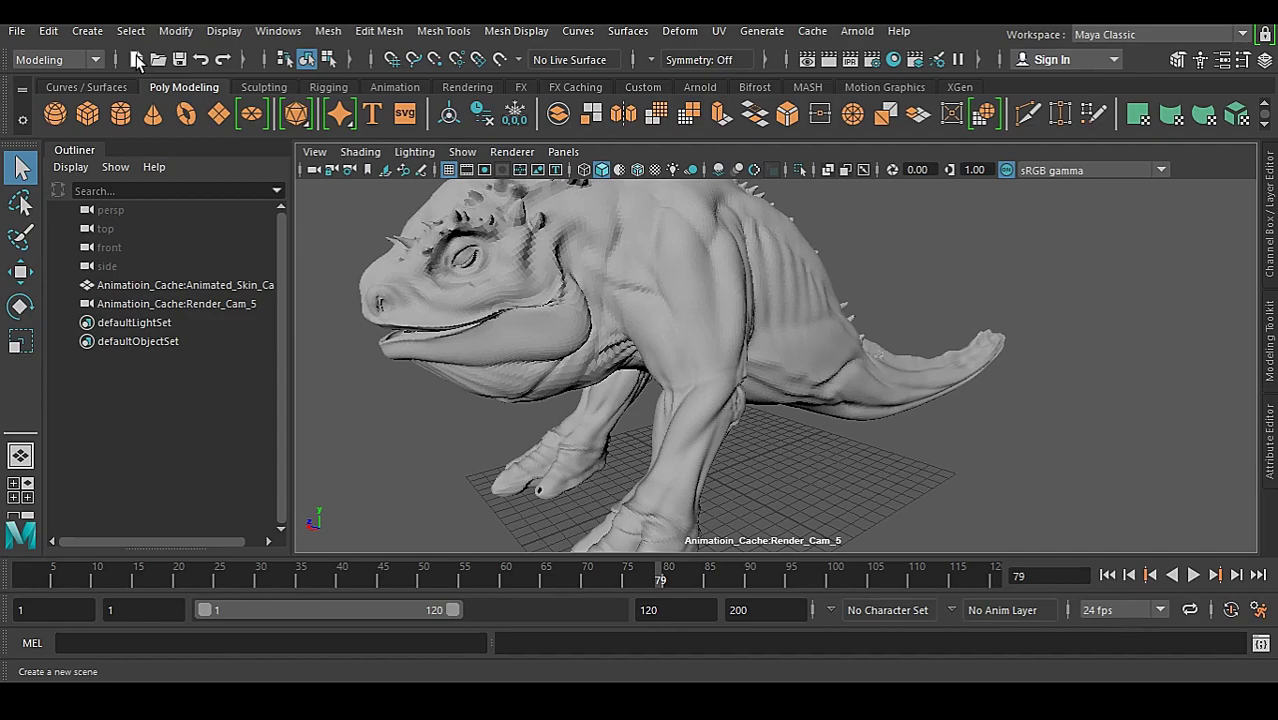
click(627, 356)
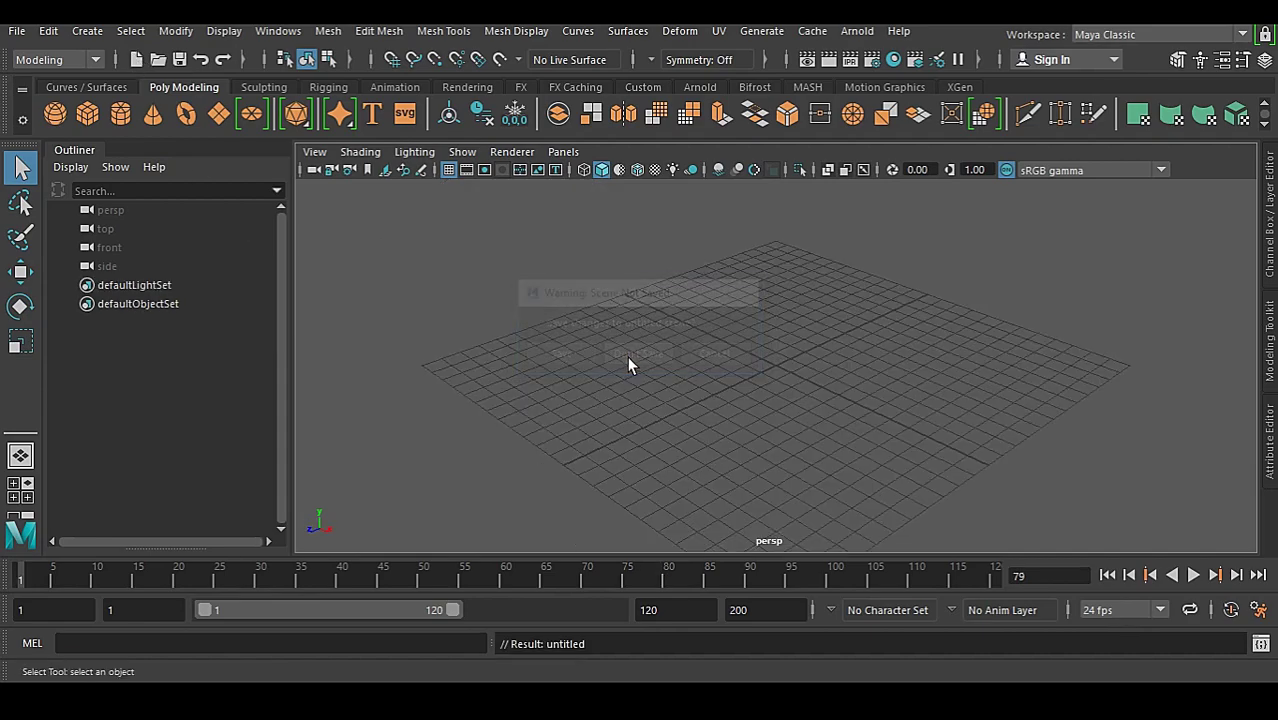
click(812, 31)
mouse_move(950, 64)
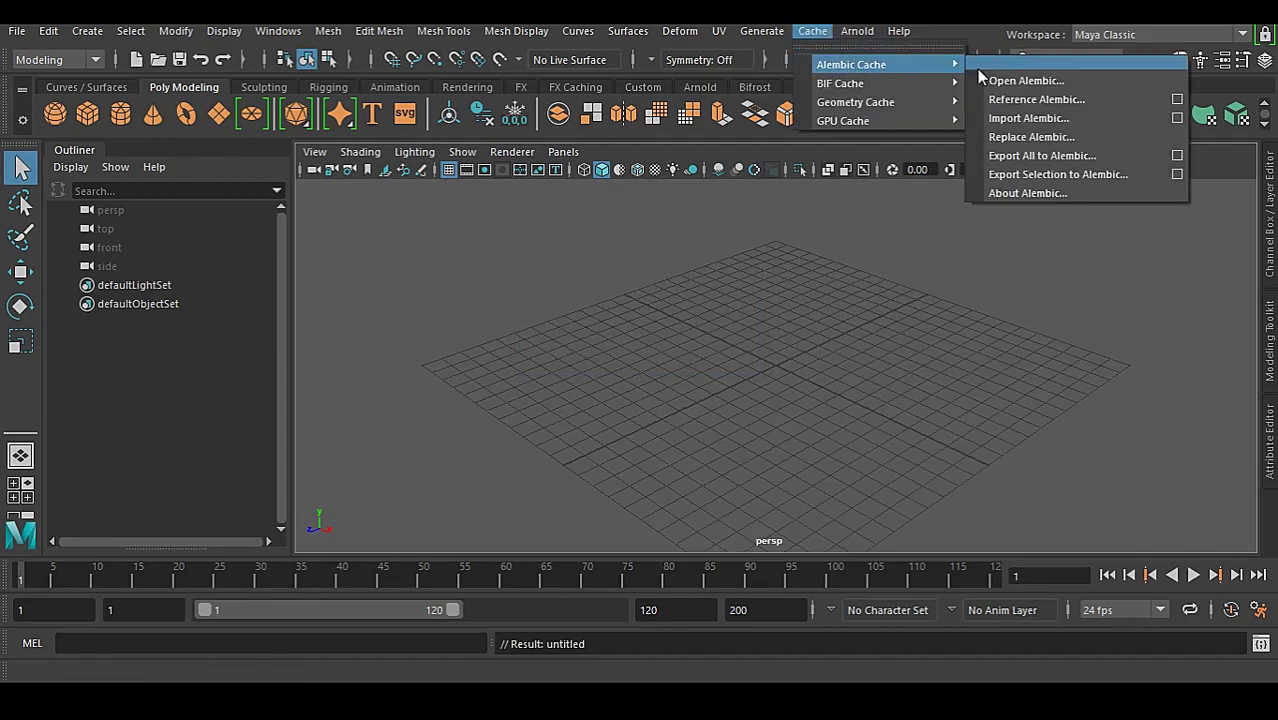
click(1046, 116)
drag(546, 50, 584, 40)
click(180, 132)
double_click(358, 127)
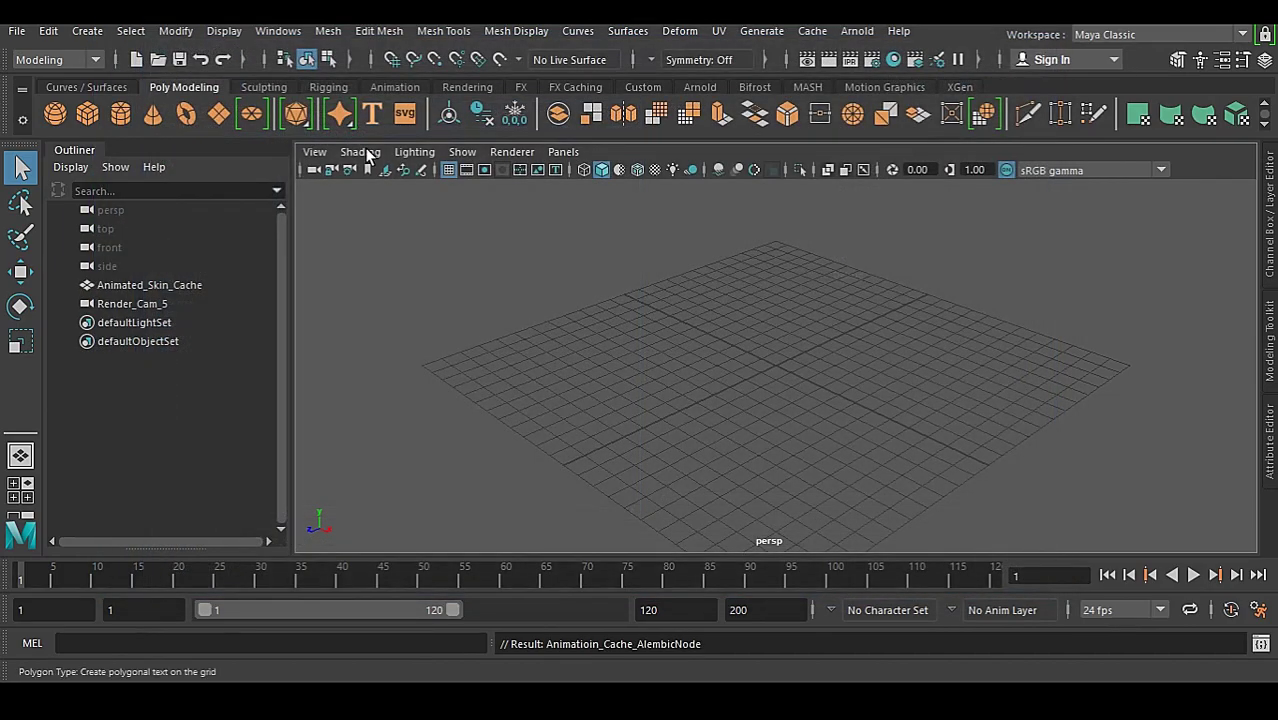
Play the Alembic animation through Render_Cam_5, stop at frame 53 and return to the perspective view.
scroll(581, 333, down, 5)
alt+middle_drag(752, 342, 716, 468)
alt+drag(716, 468, 577, 366)
click(575, 152)
mouse_move(605, 171)
click(790, 171)
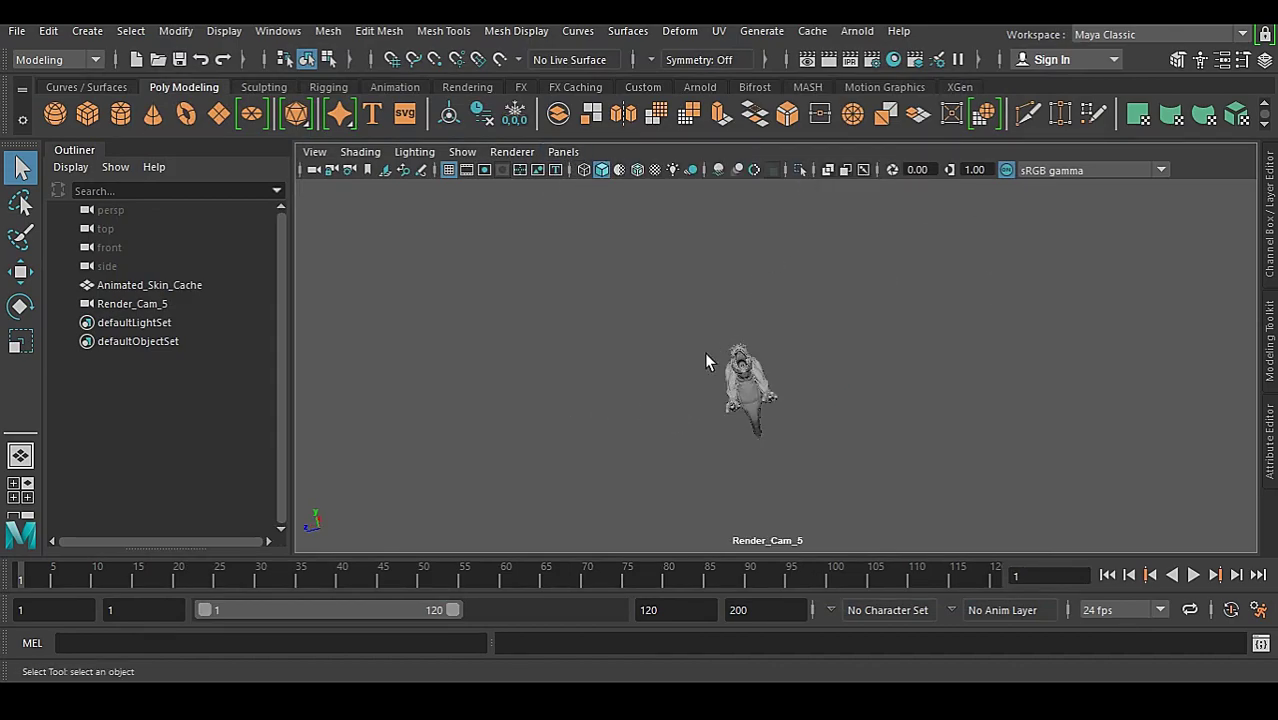
key(alt+v)
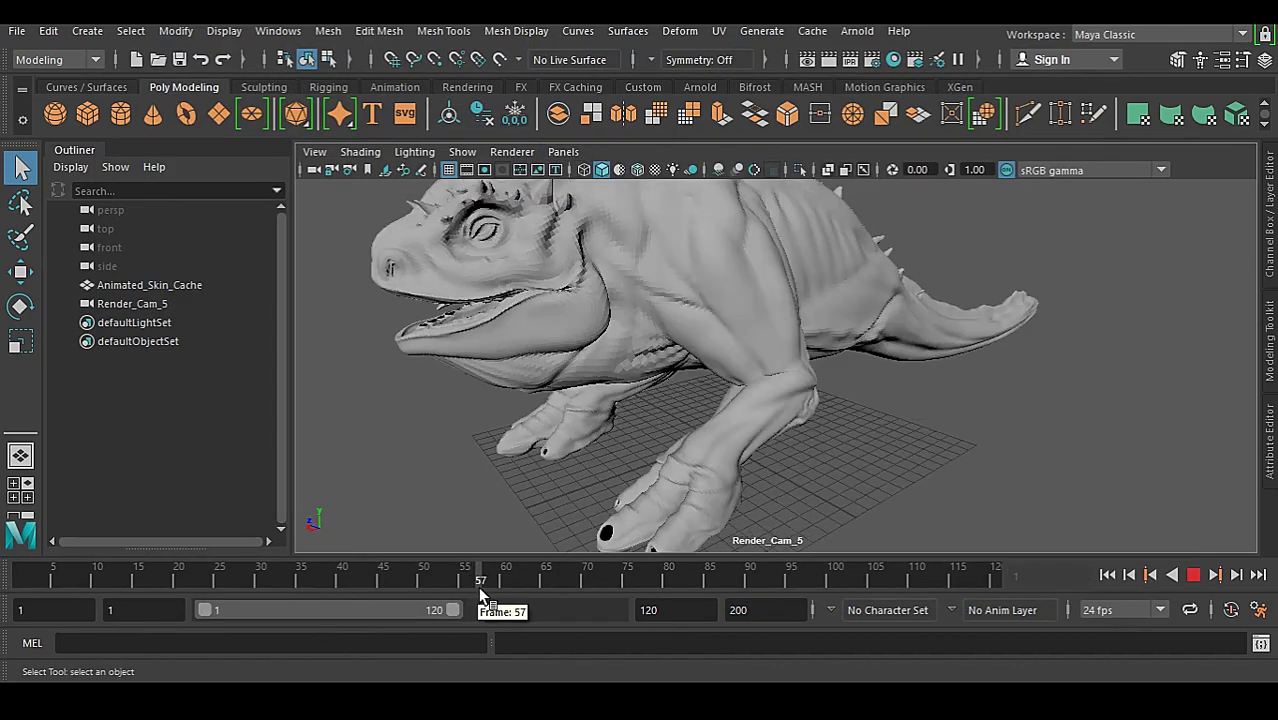
click(448, 575)
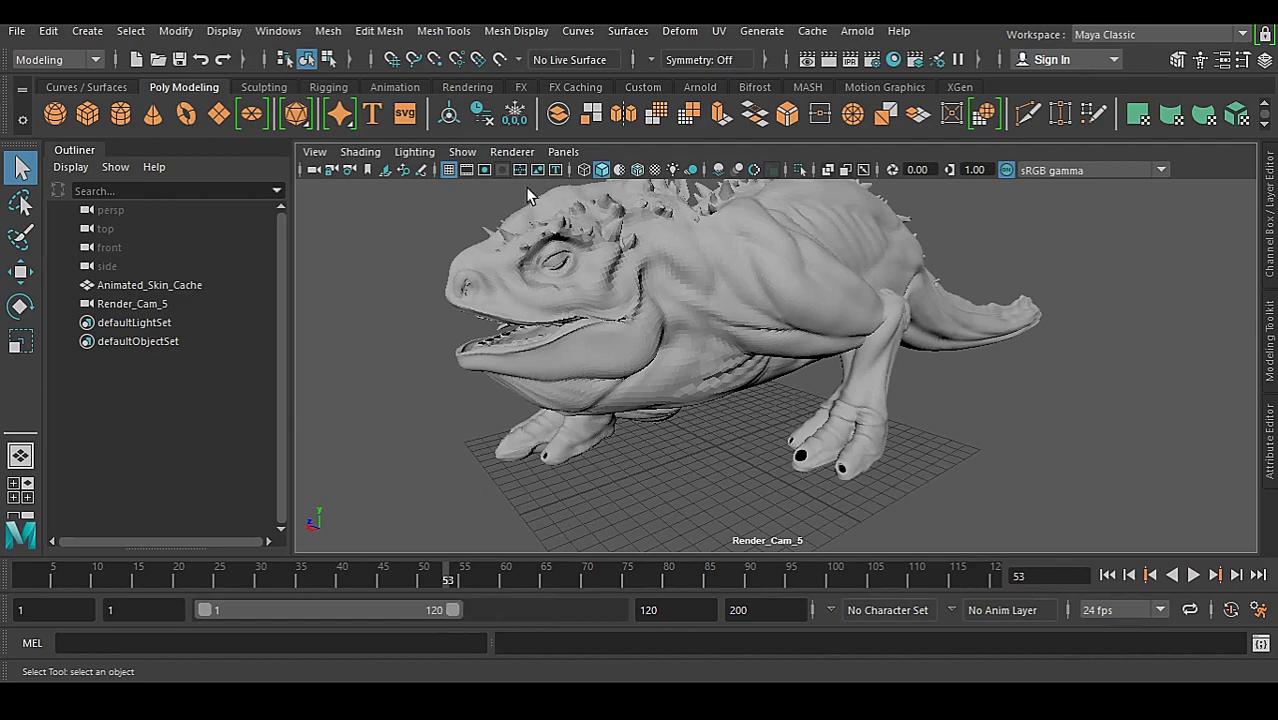
key(space)
drag(410, 353, 415, 294)
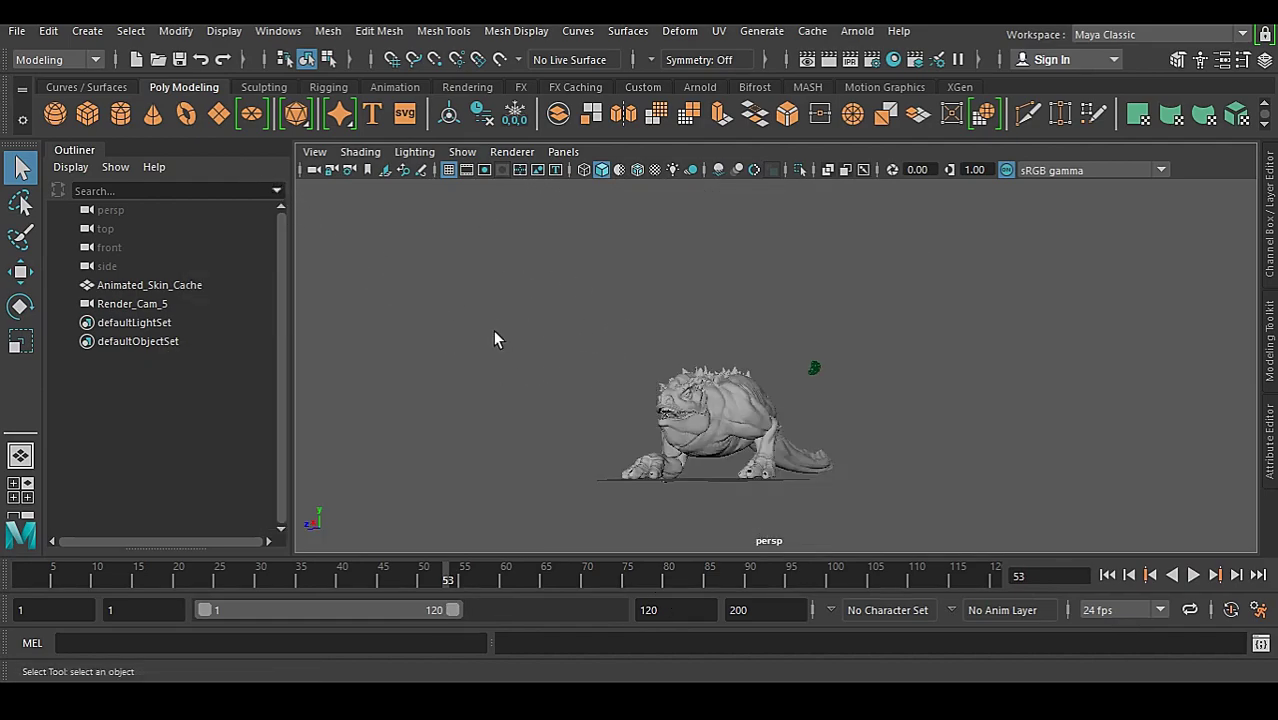
Start a new scene without saving and bring in Animatioin_Cache.abc using the general file import.
click(136, 59)
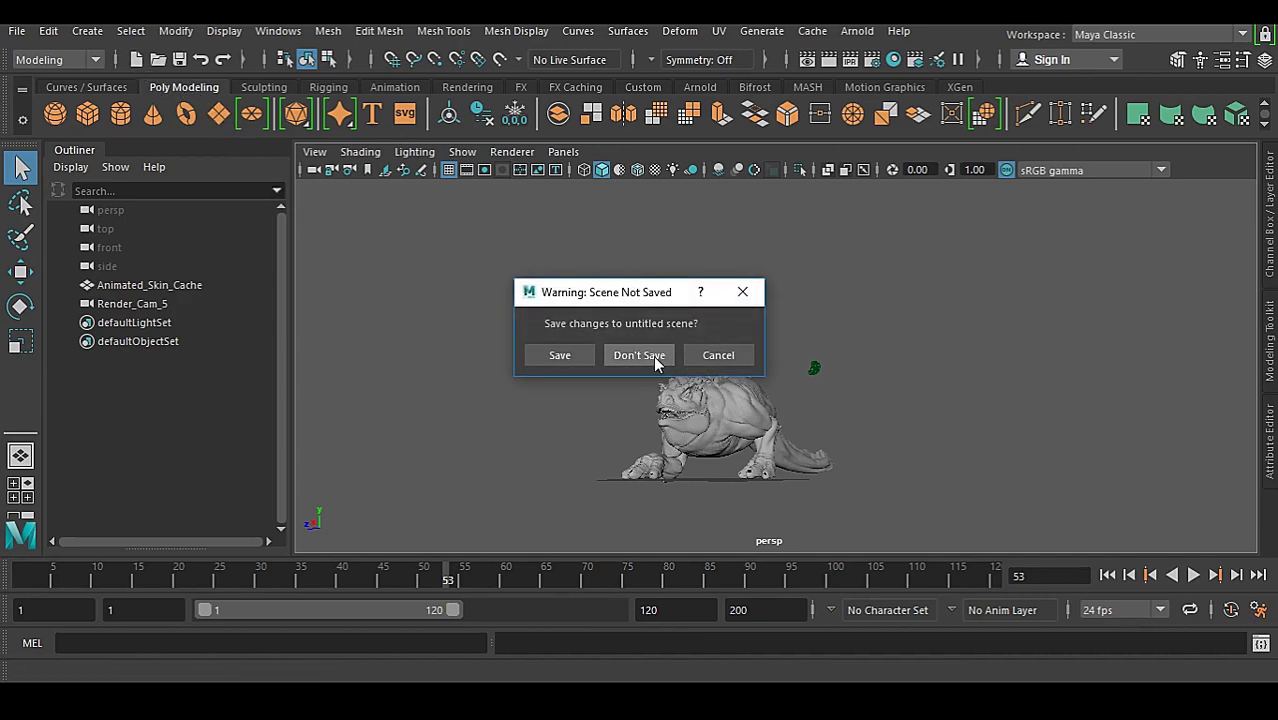
click(655, 358)
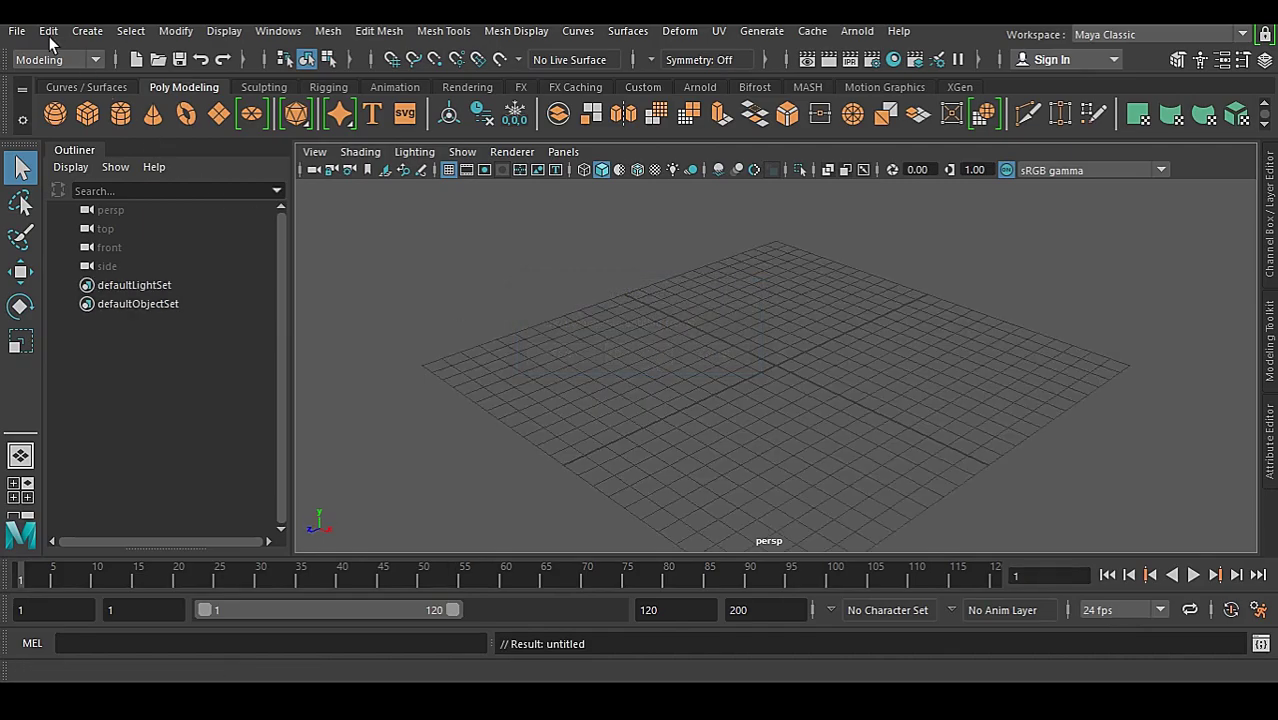
click(17, 31)
click(118, 197)
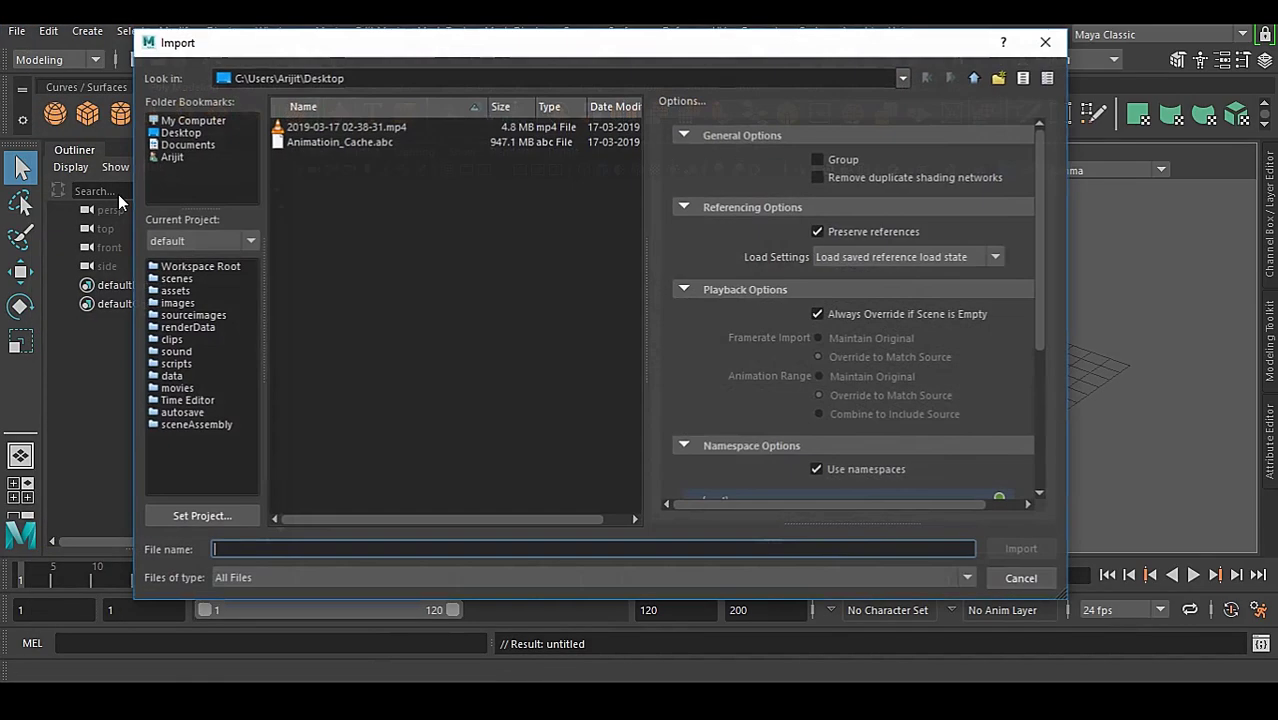
click(324, 143)
double_click(324, 143)
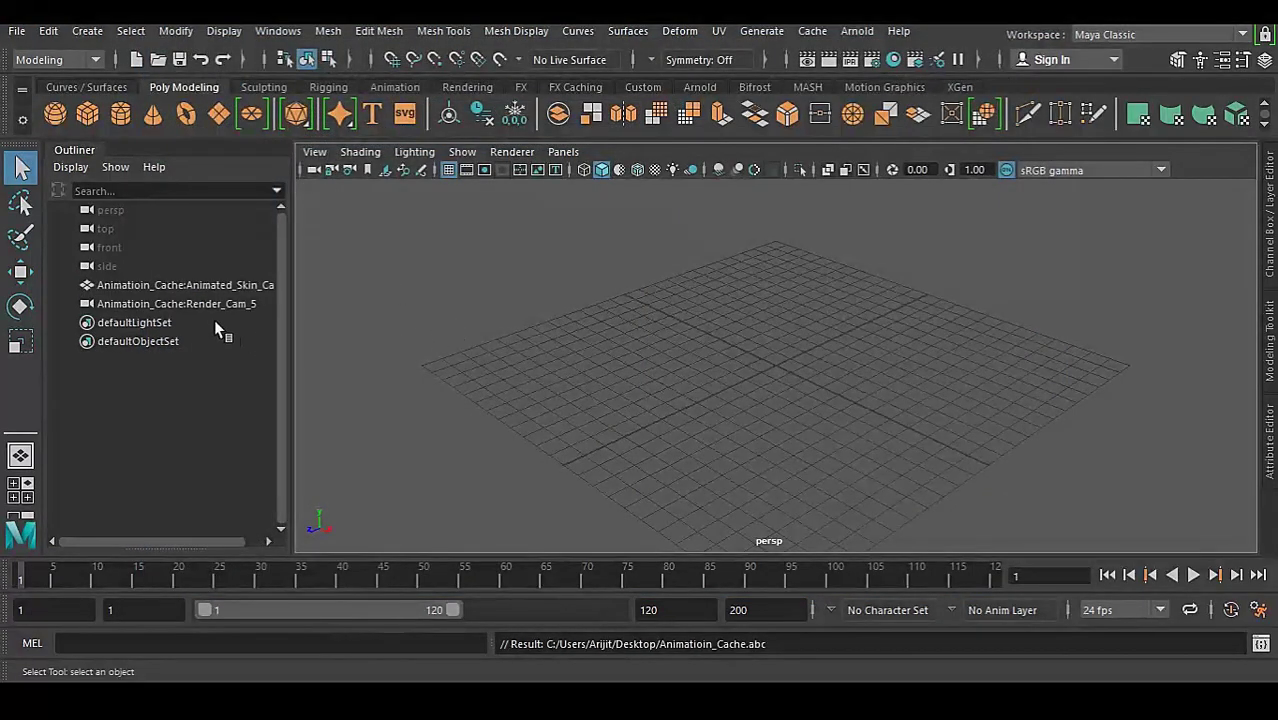
Widen the Outliner to examine the full imported object names, selecting and deselecting the Animated_Skin_Cache mesh.
scroll(644, 370, down, 7)
alt+middle_drag(760, 288, 682, 442)
alt+drag(683, 445, 633, 411)
drag(290, 299, 372, 303)
click(191, 287)
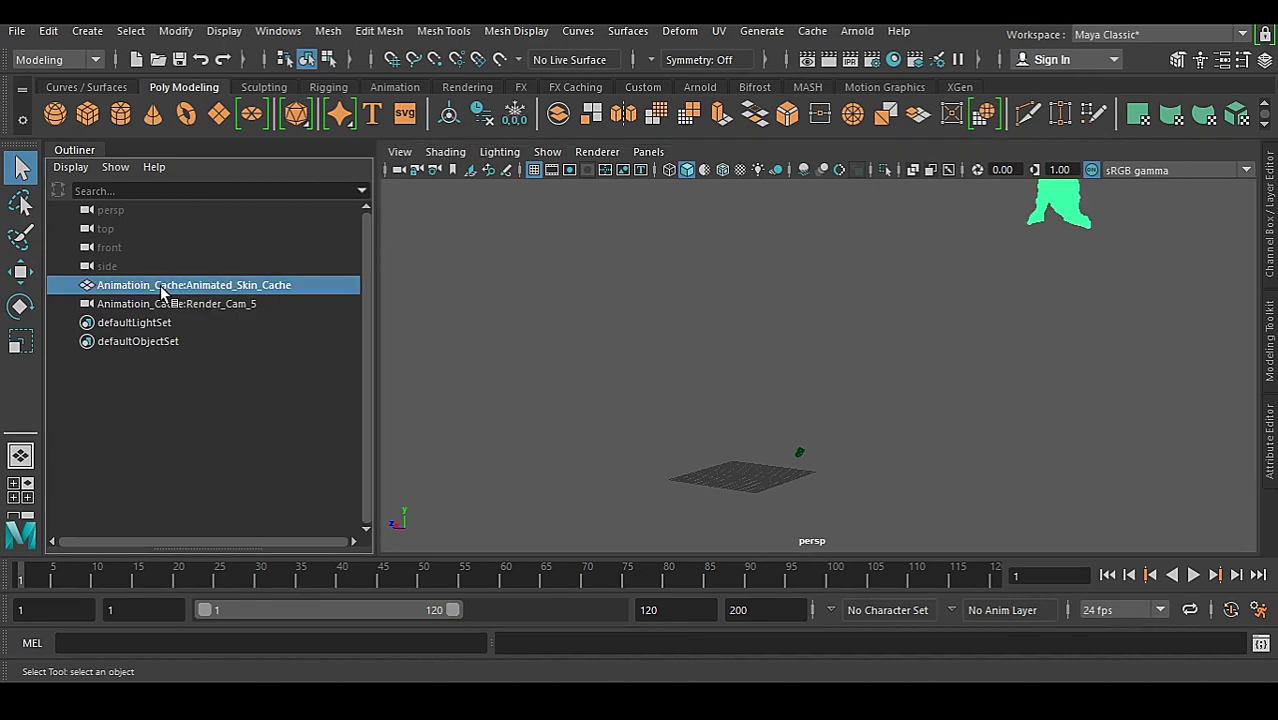
click(206, 392)
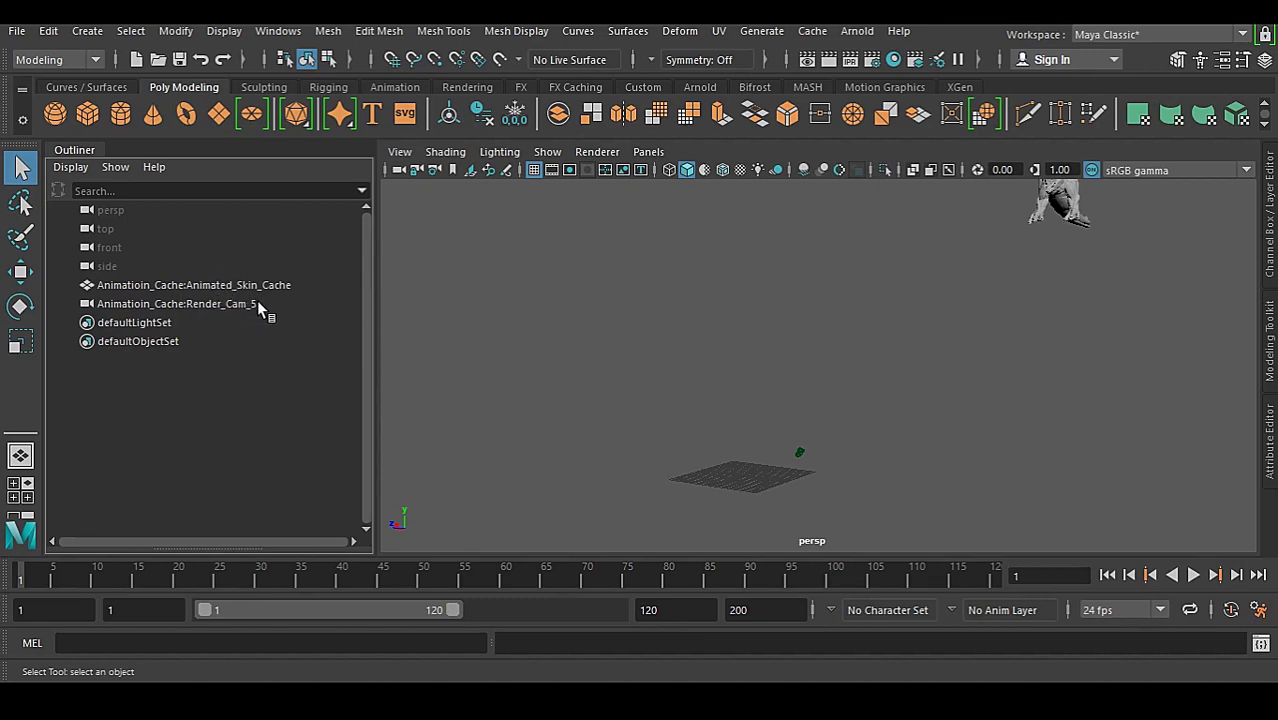
Replace the unsaved scene with a new one, import Animatioin_Cache.abc as an Alembic cache and frame everything in the viewport.
click(136, 59)
click(621, 358)
click(812, 31)
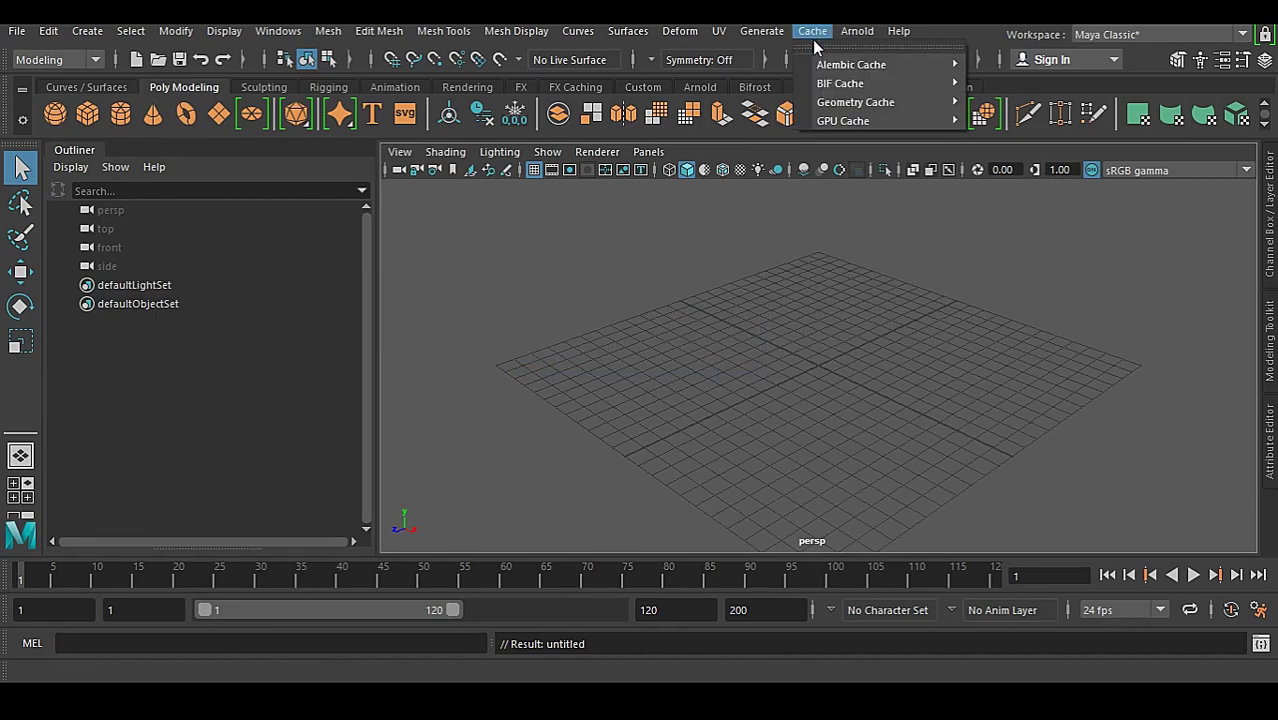
mouse_move(851, 64)
click(1028, 118)
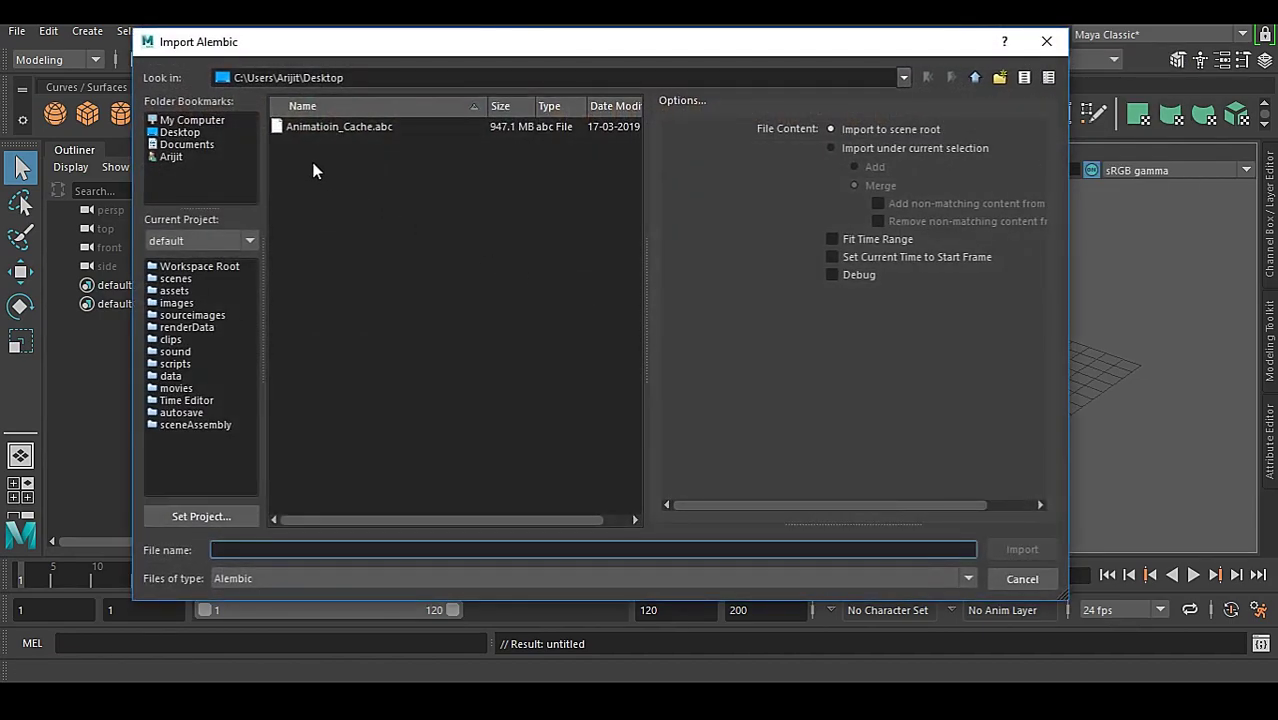
click(351, 126)
double_click(351, 126)
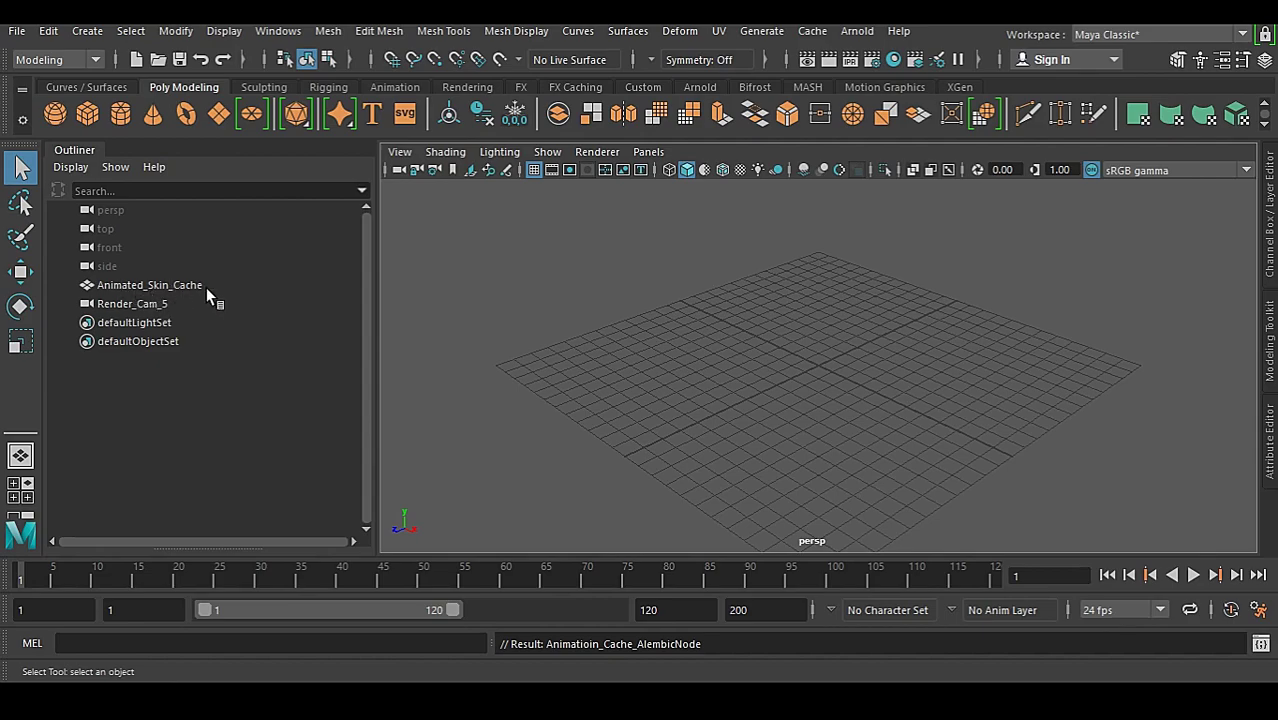
key(a)
alt+drag(670, 345, 703, 405)
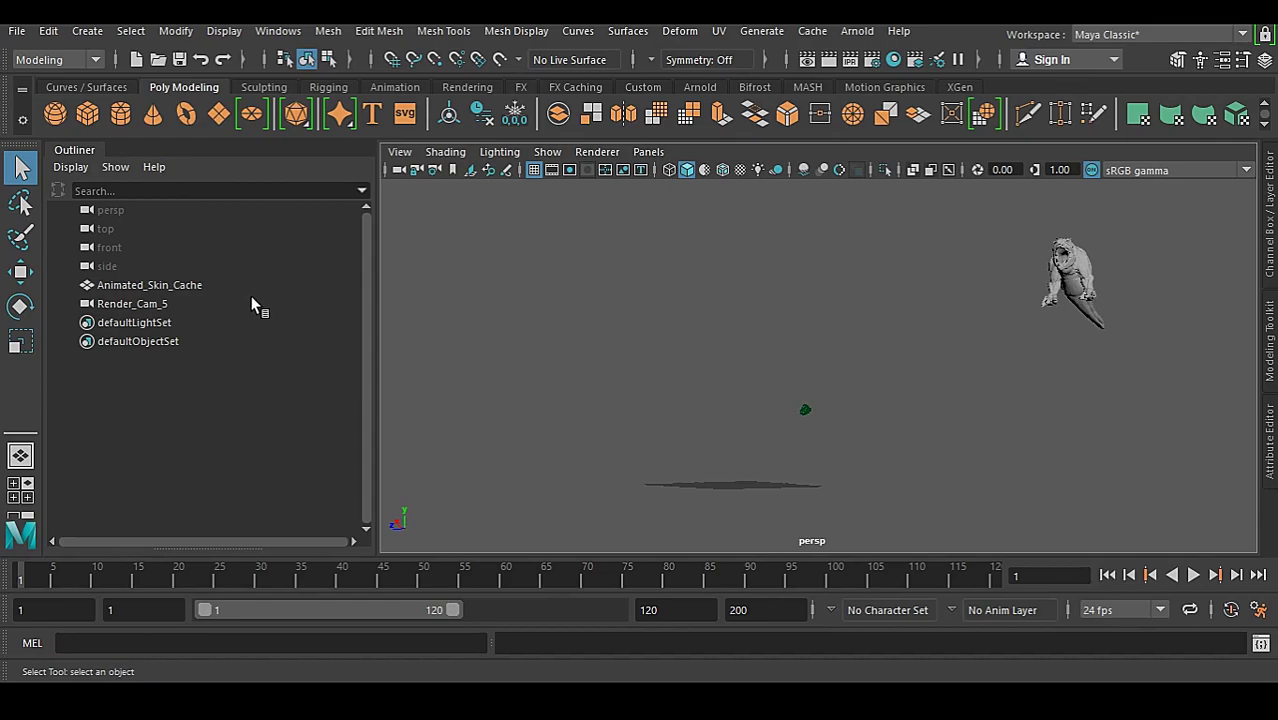
In a new unsaved scene, import Animatioin_Cache.abc with the namespace option set to merge into the selected :(root) namespace.
click(137, 60)
click(636, 354)
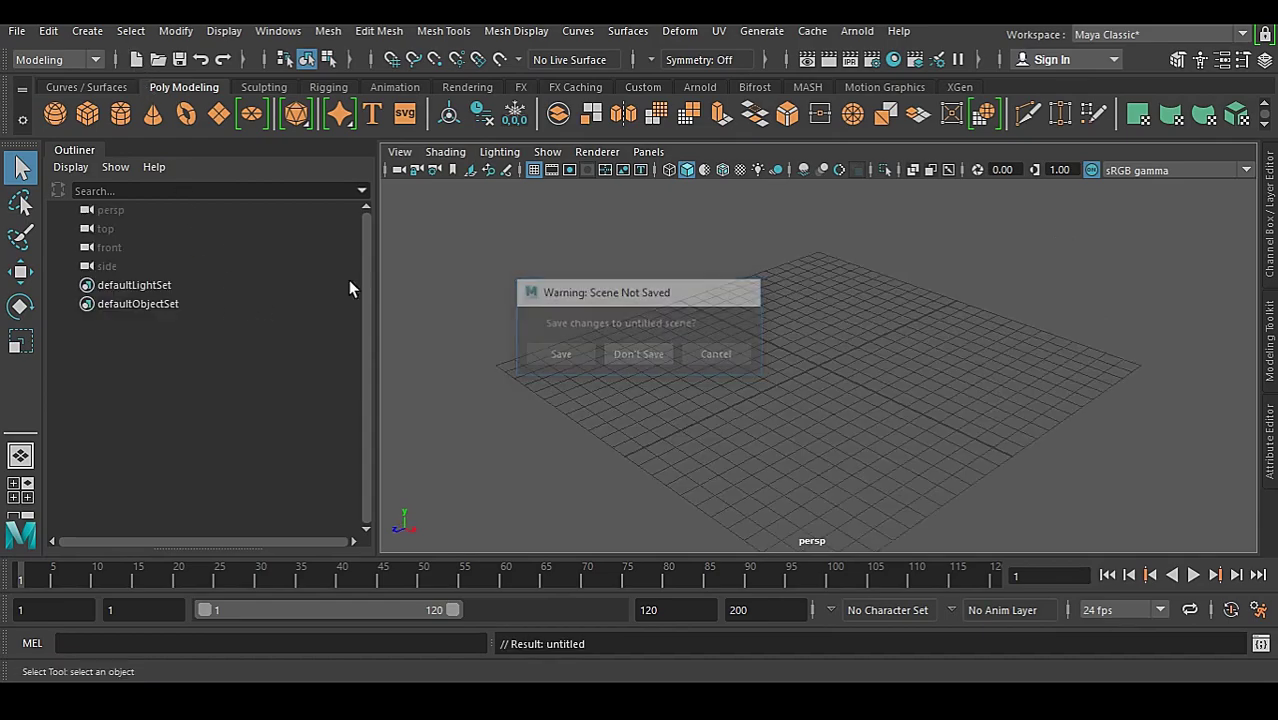
click(17, 31)
click(100, 199)
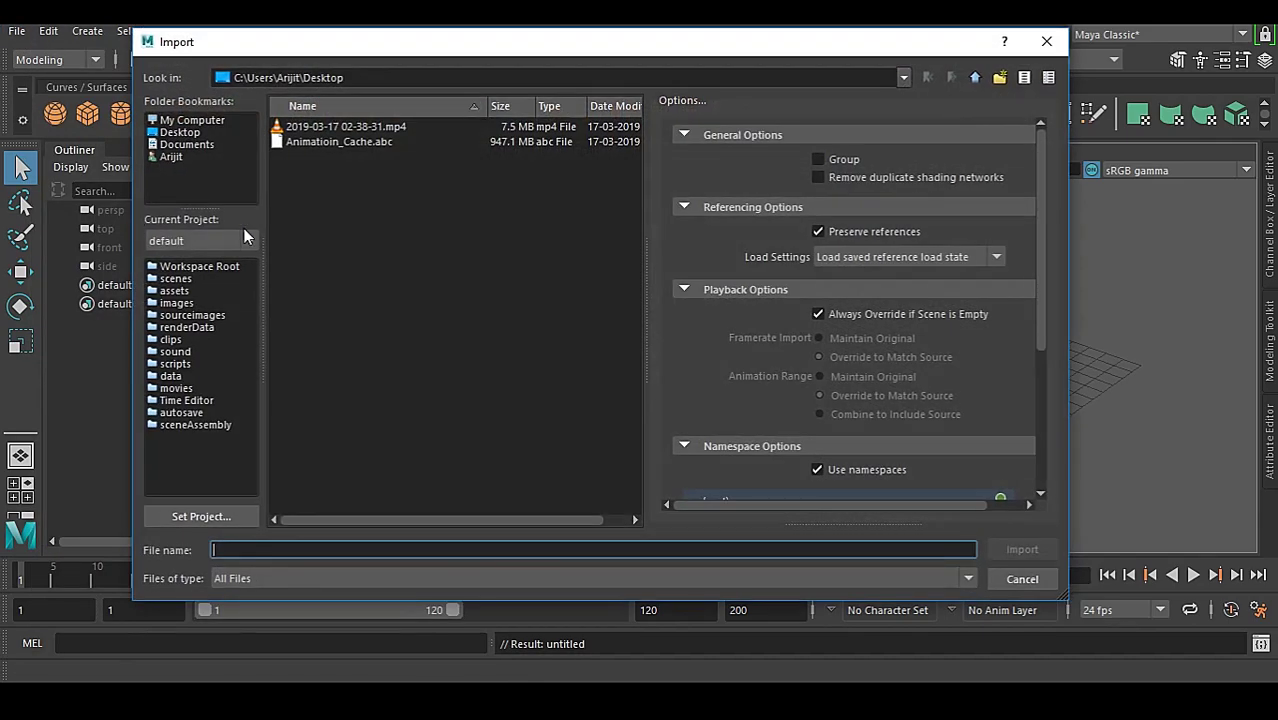
click(337, 141)
scroll(1041, 232, down, 5)
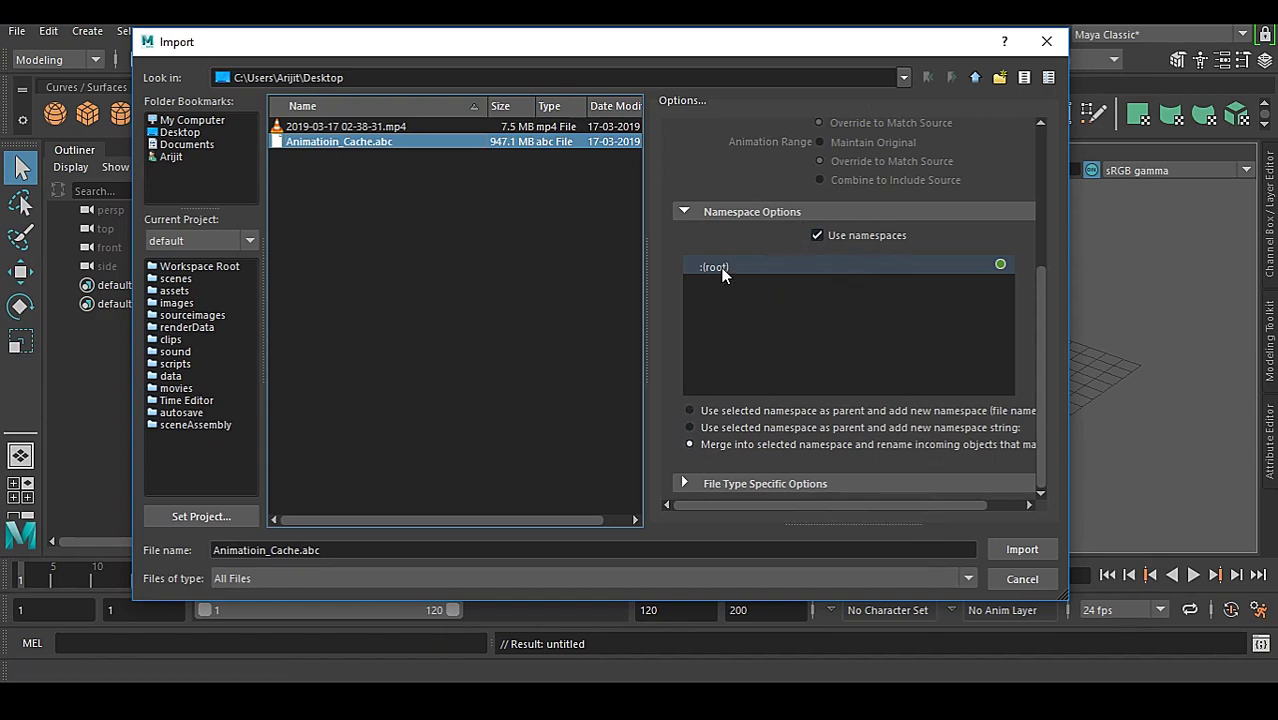
click(1034, 549)
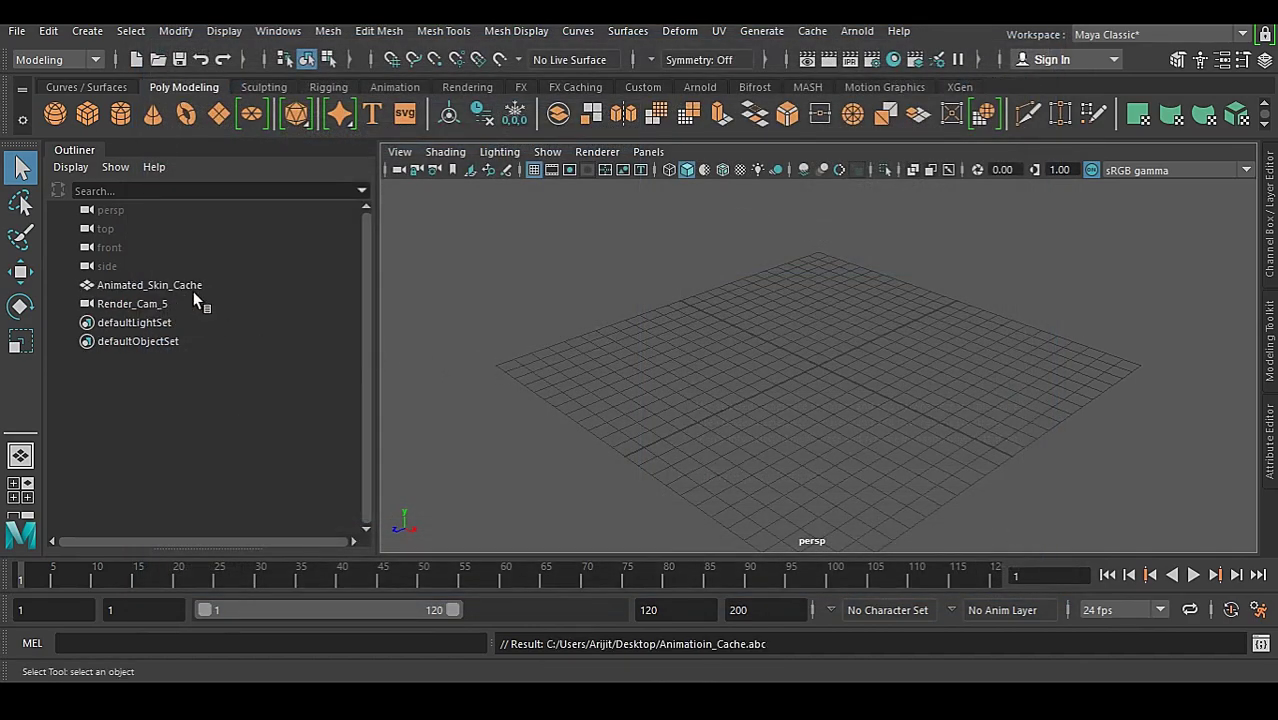
click(811, 31)
mouse_move(823, 64)
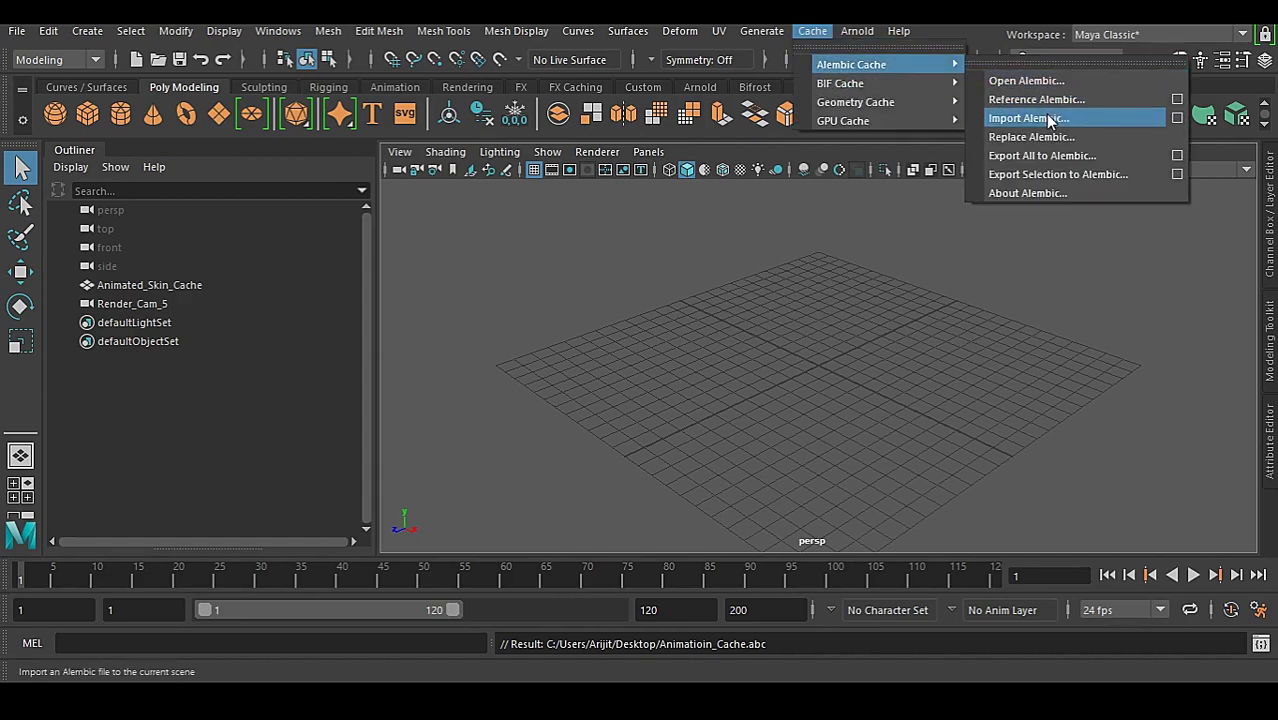
click(729, 317)
In a new scene, import Animatioin_Cache.abc using the selected namespace as parent and adding a new namespace from the file name.
click(136, 59)
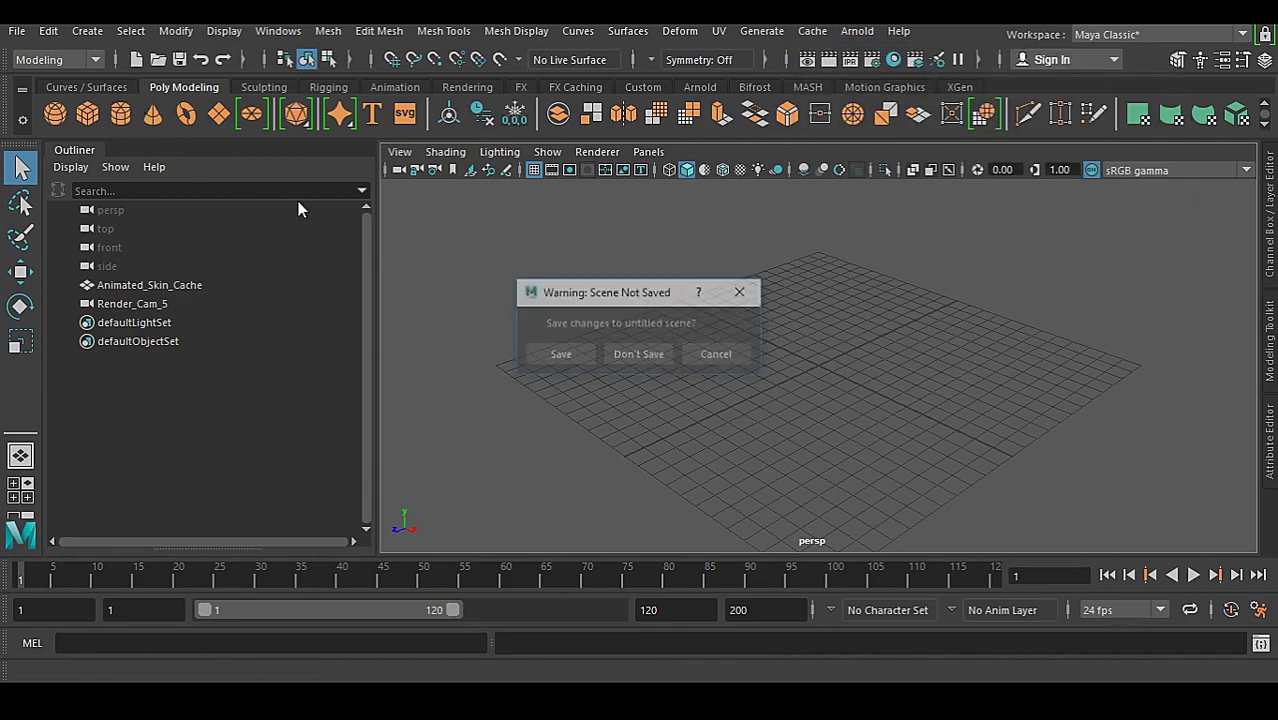
click(645, 357)
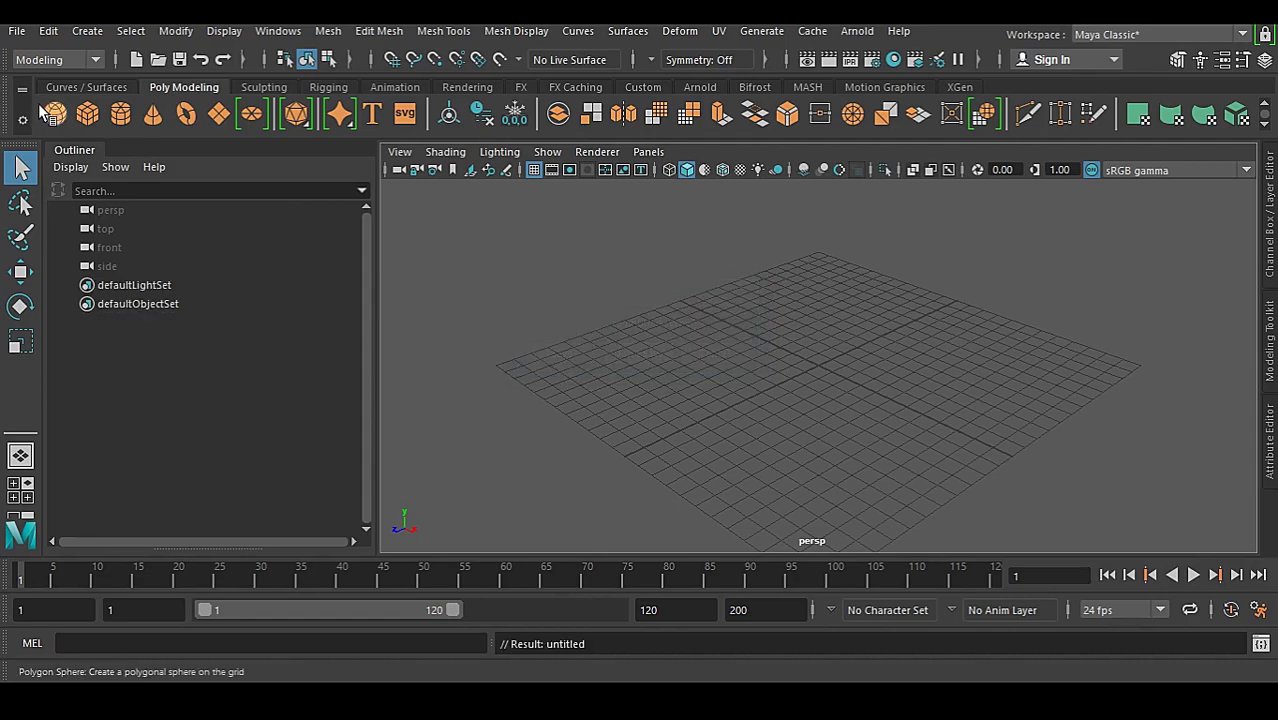
click(17, 31)
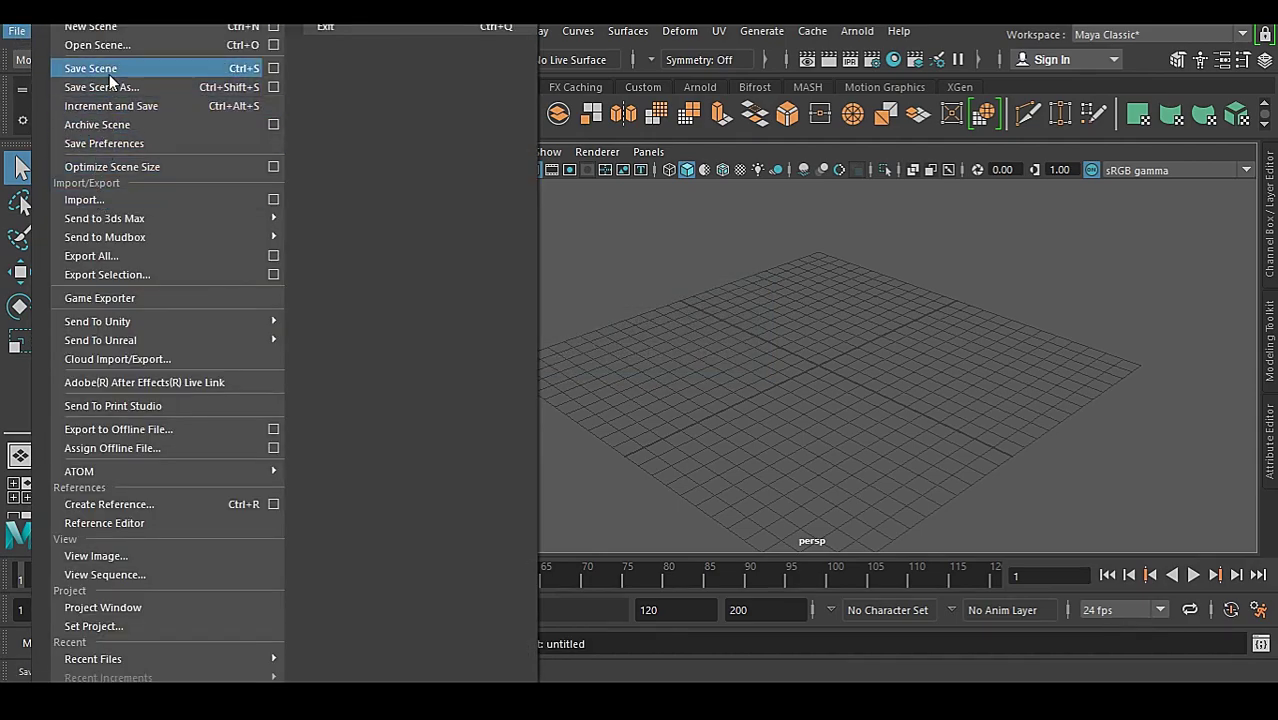
click(109, 199)
click(330, 141)
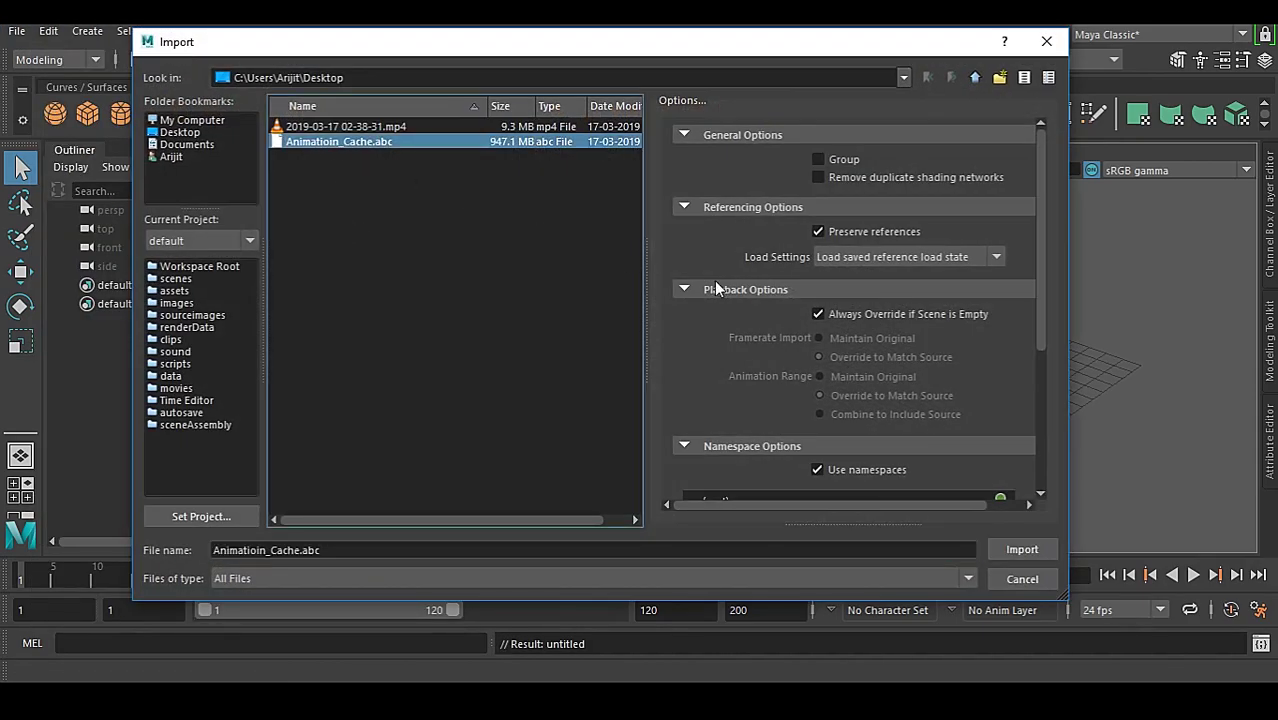
drag(1040, 180, 1030, 335)
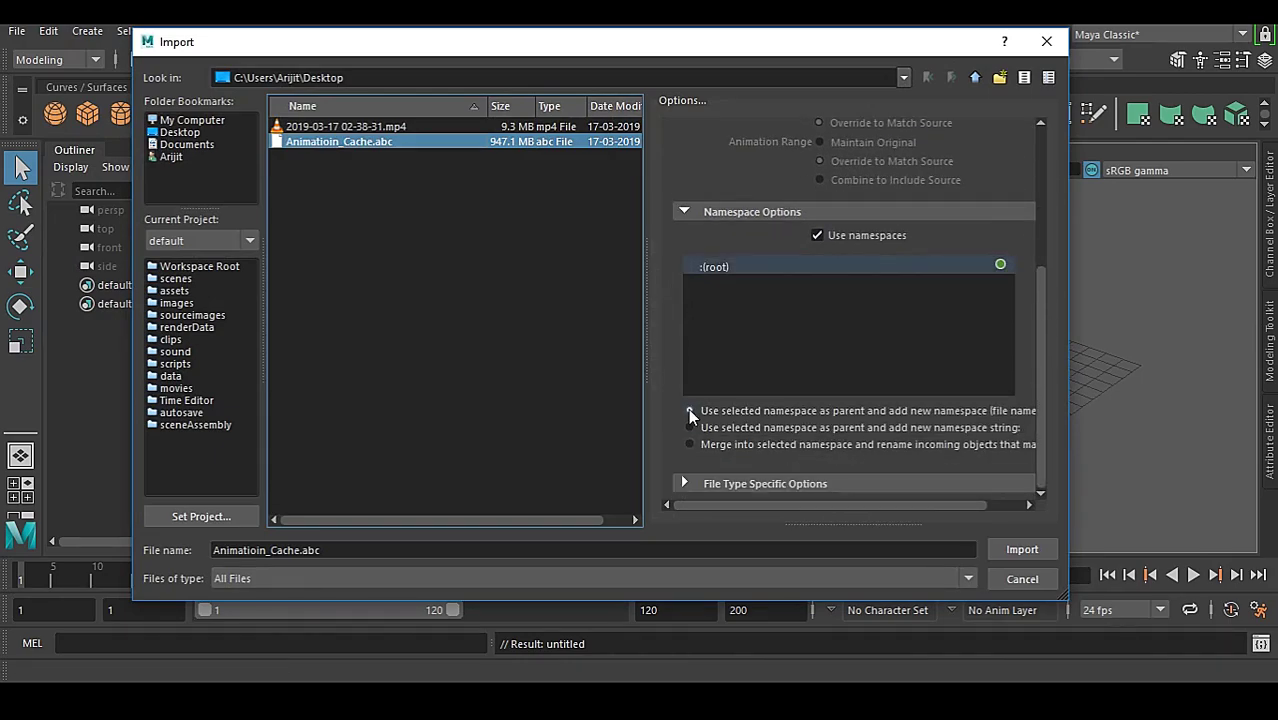
click(1008, 541)
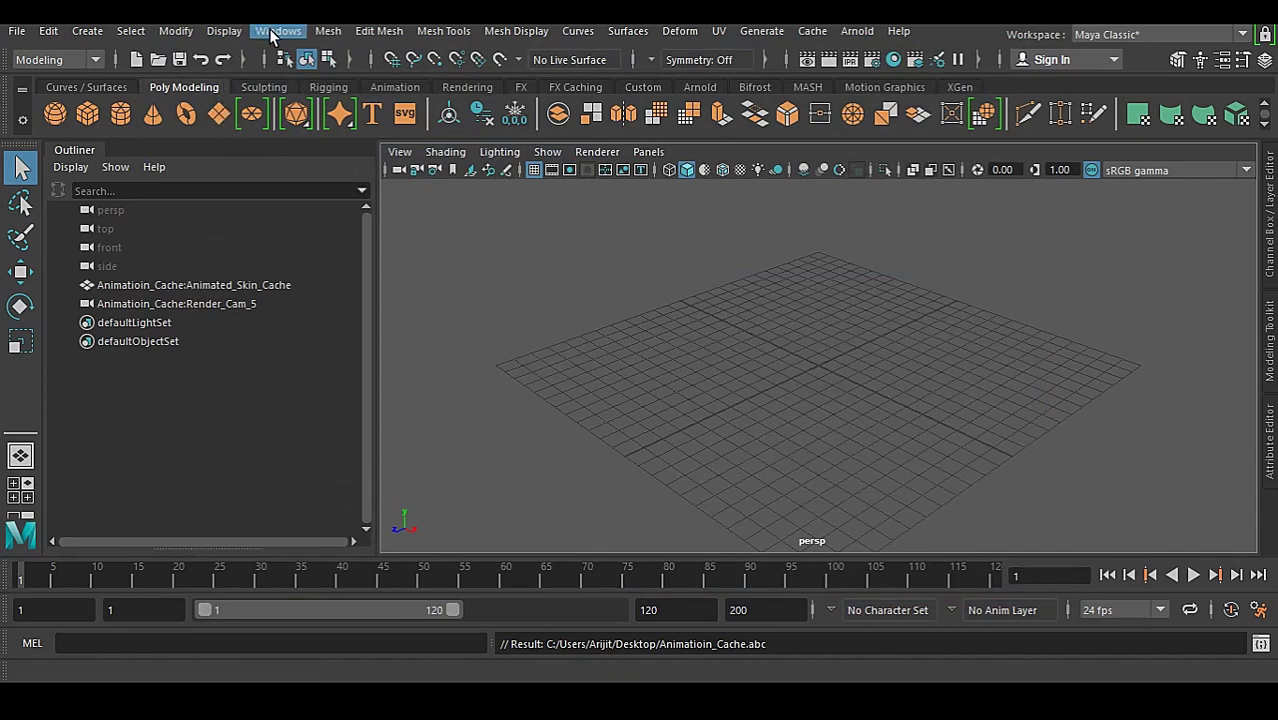
Delete the Animatioin_Cache namespace in the Namespace Editor by merging its contents with root, and close the editor.
click(271, 33)
mouse_move(330, 99)
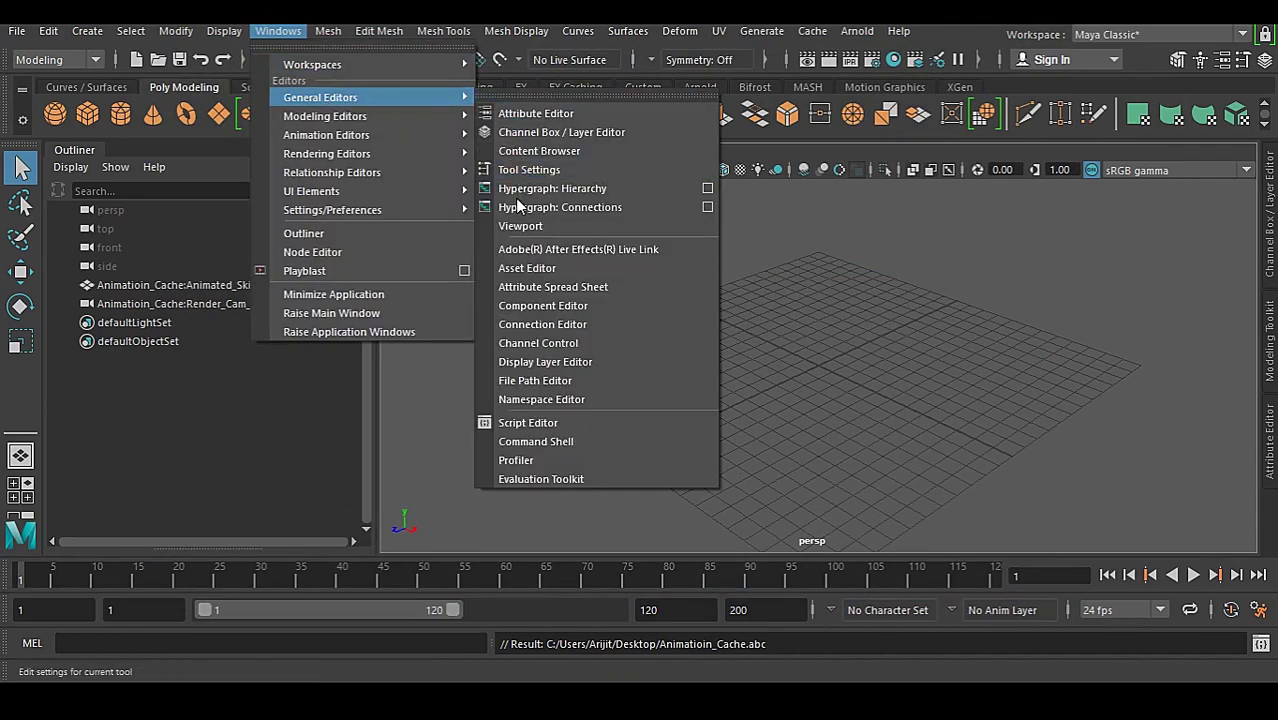
click(604, 398)
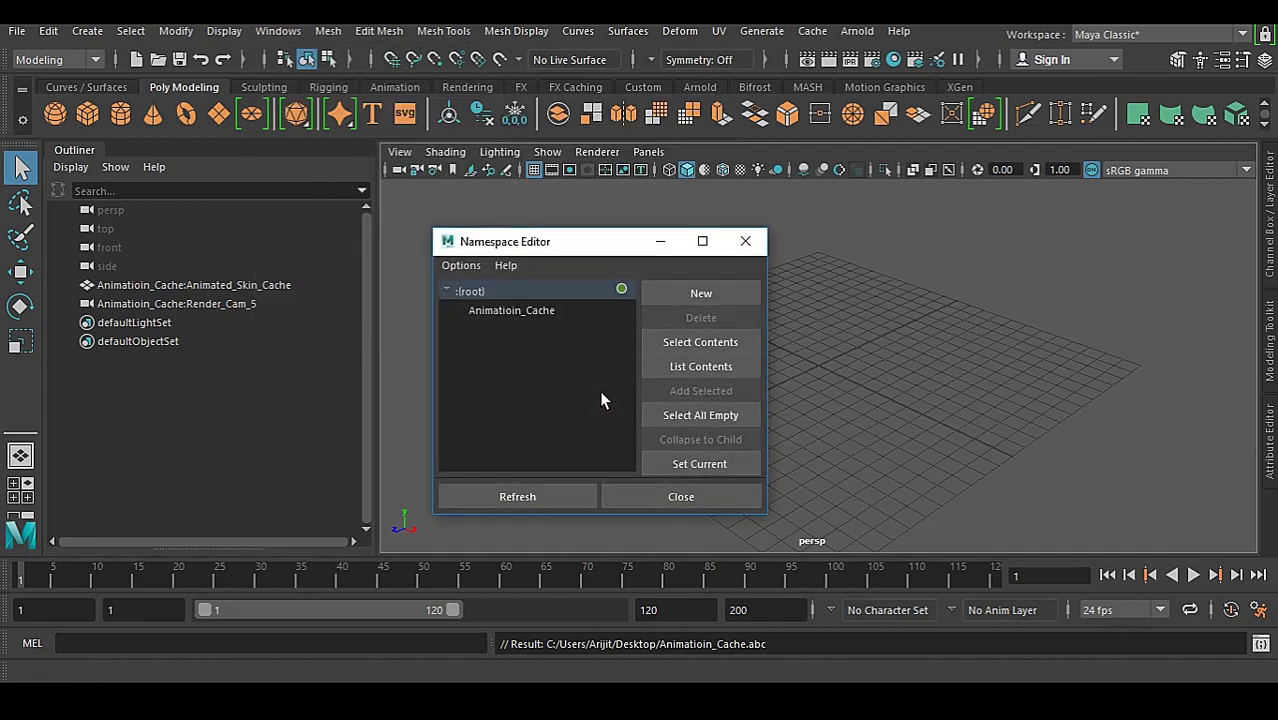
click(528, 314)
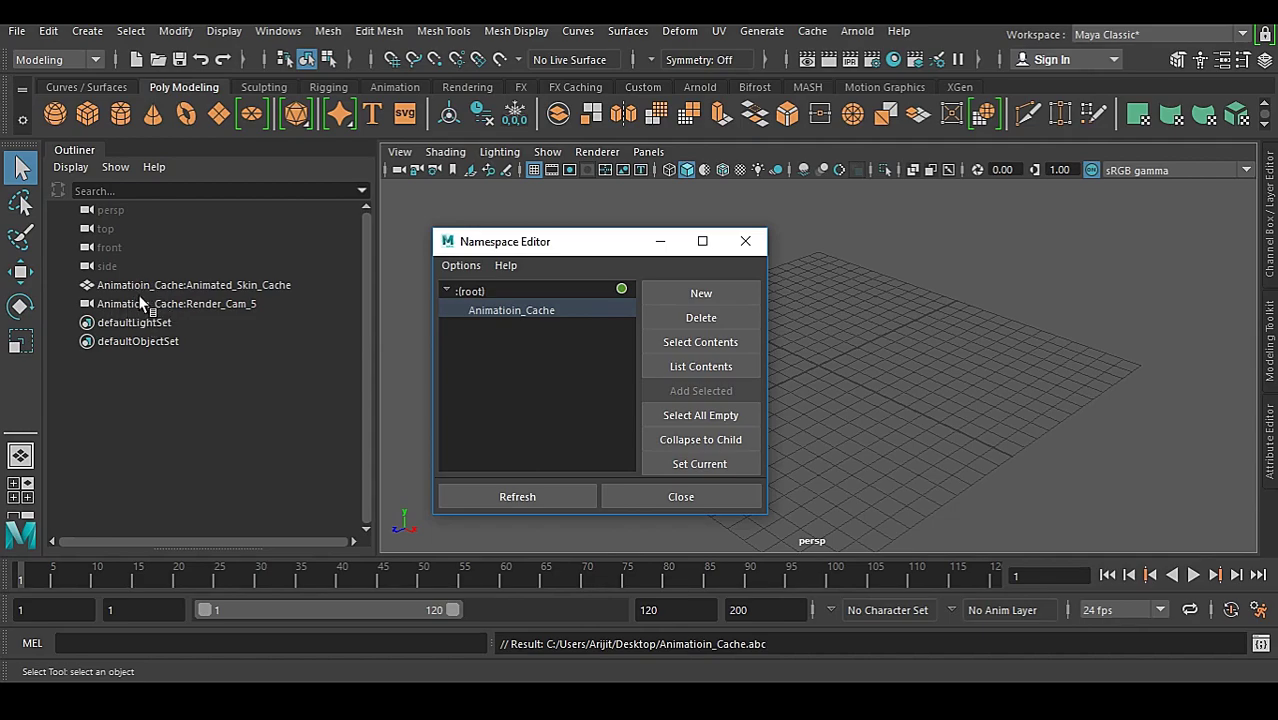
click(695, 319)
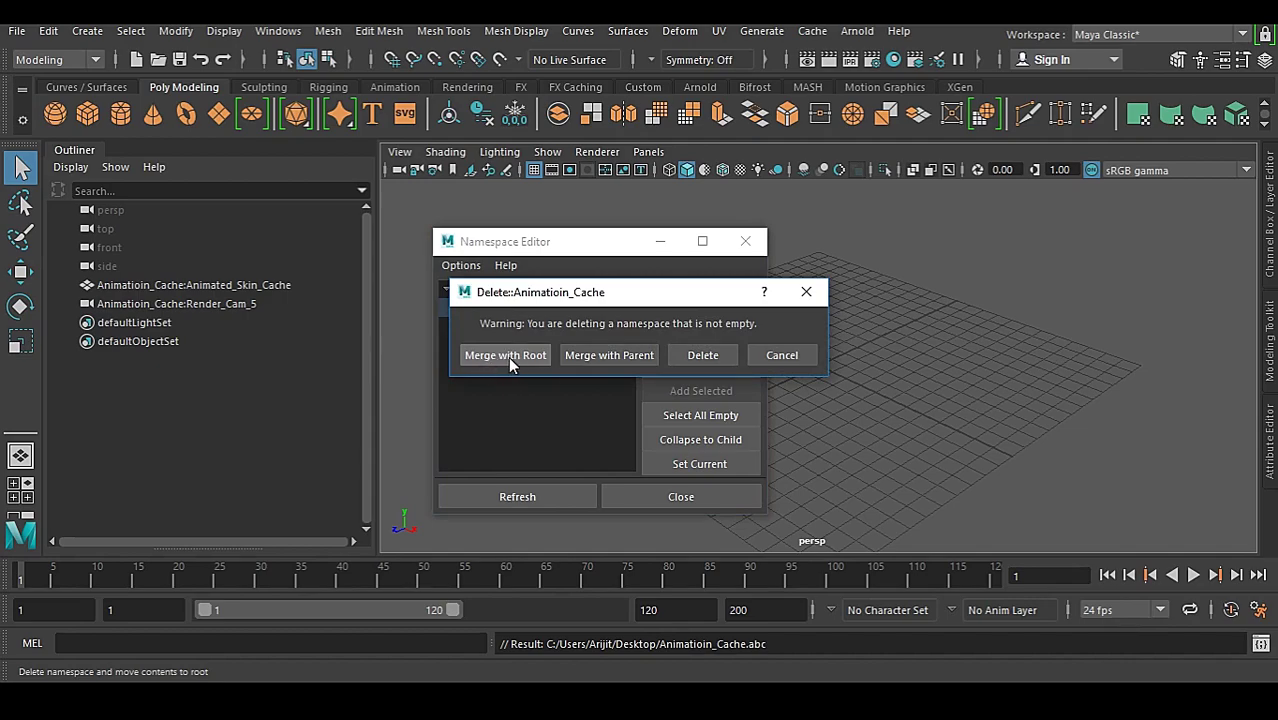
click(514, 354)
click(745, 242)
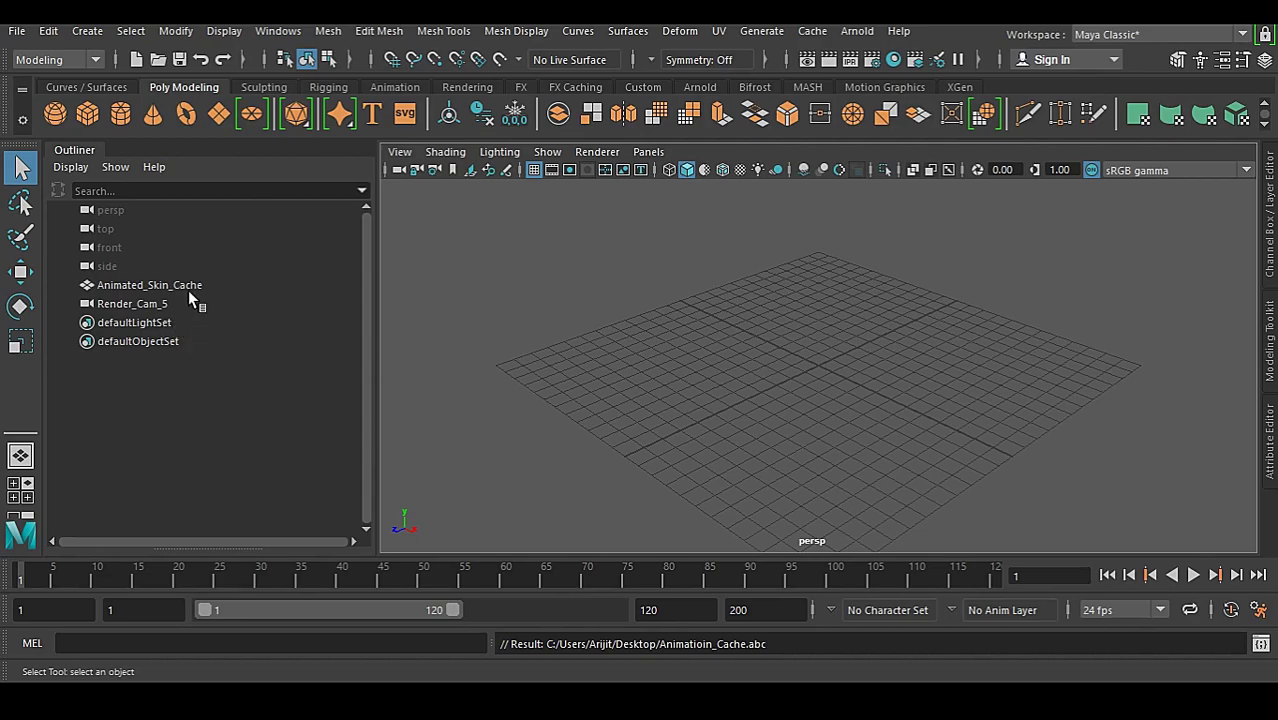
Review the namespace options of the general file import, and cancel without importing anything.
click(17, 31)
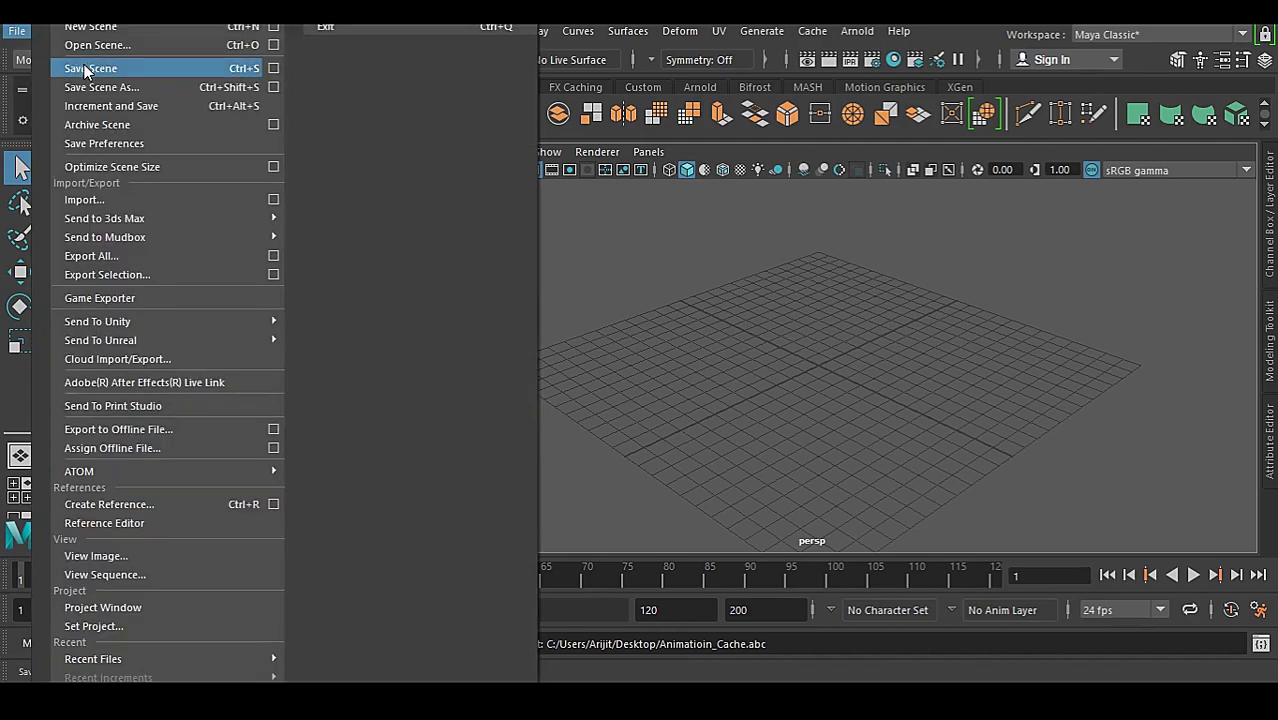
click(84, 200)
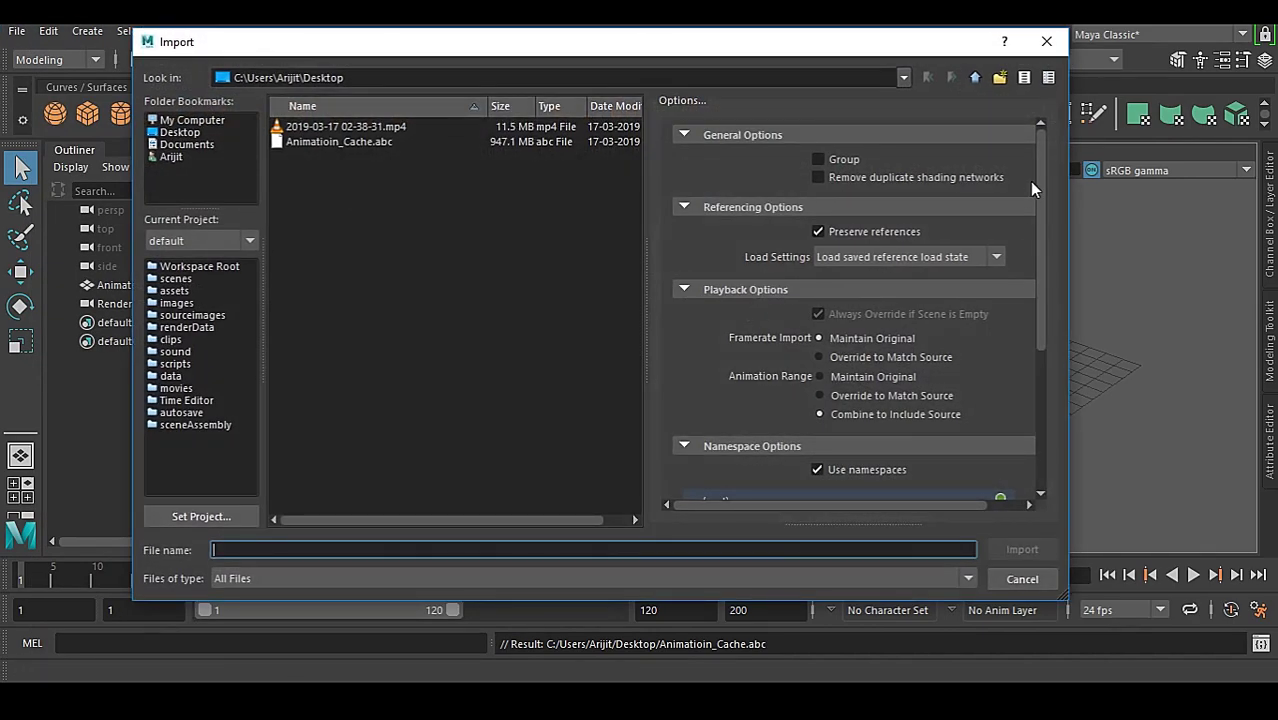
drag(1040, 181, 1044, 390)
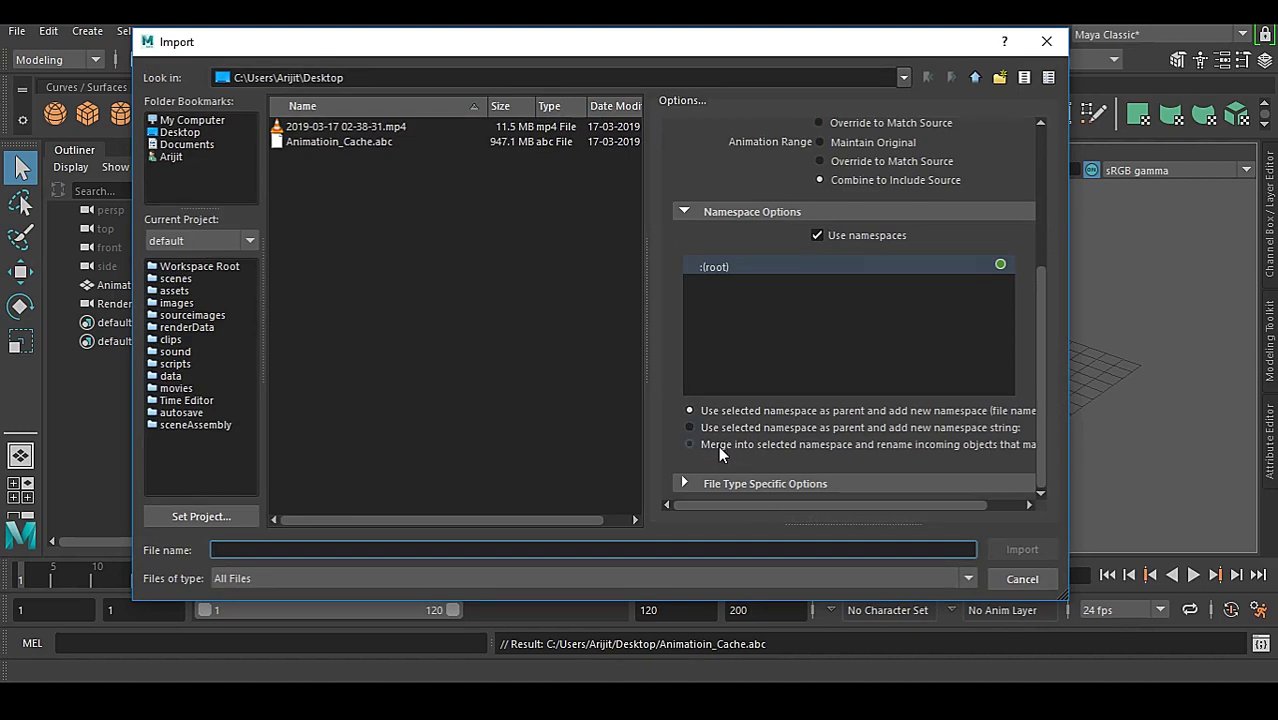
click(1024, 578)
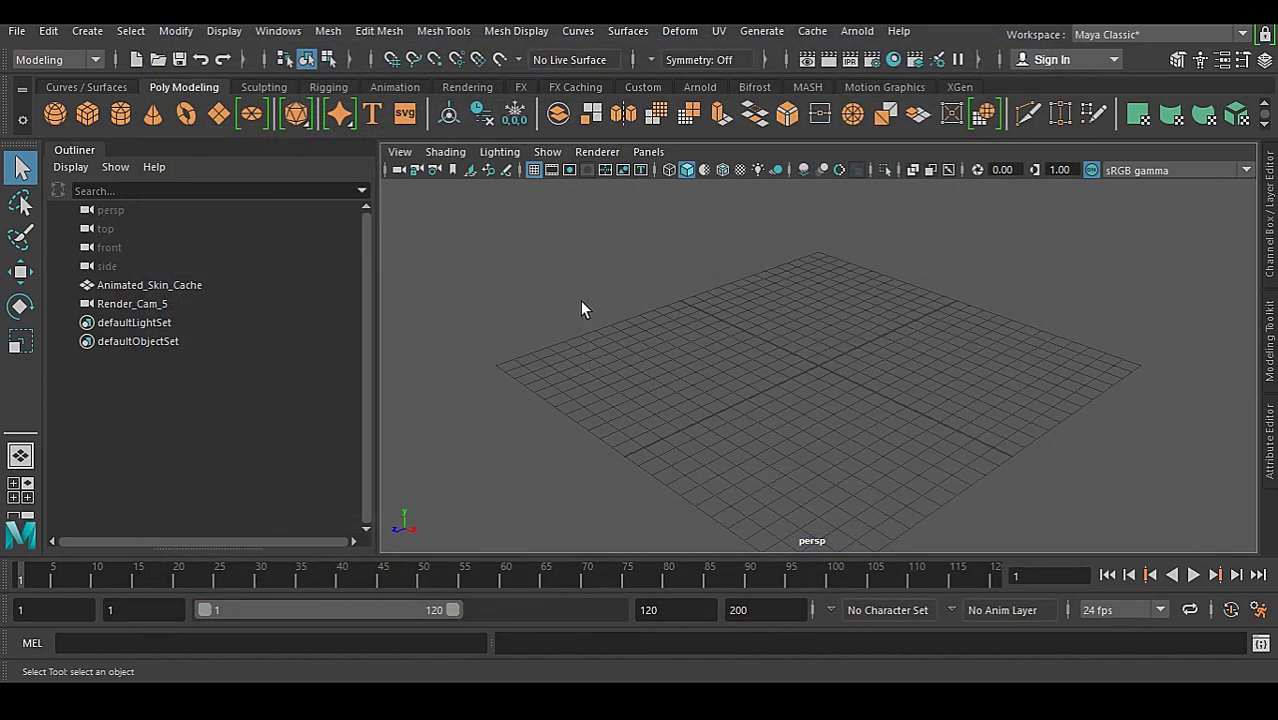
Start a new scene without saving and import Animatioin_Cache.abc as an Alembic cache to the scene root.
click(136, 59)
click(636, 354)
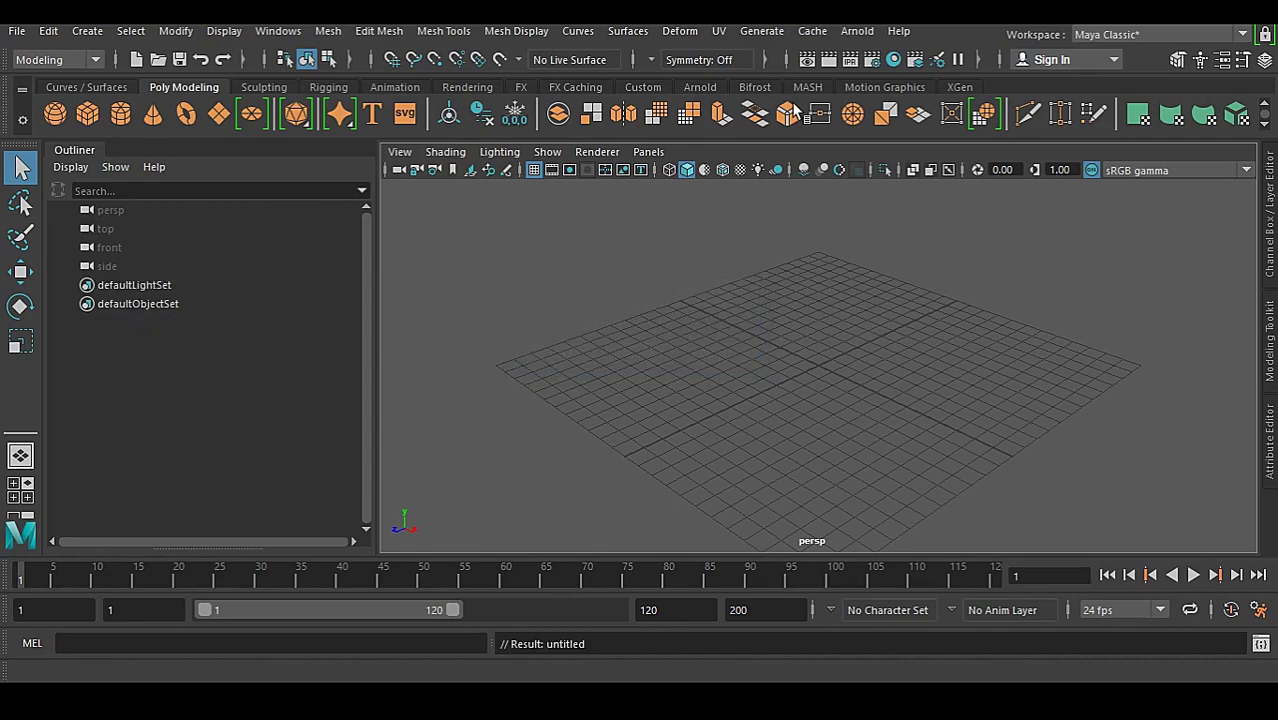
click(815, 31)
mouse_move(829, 74)
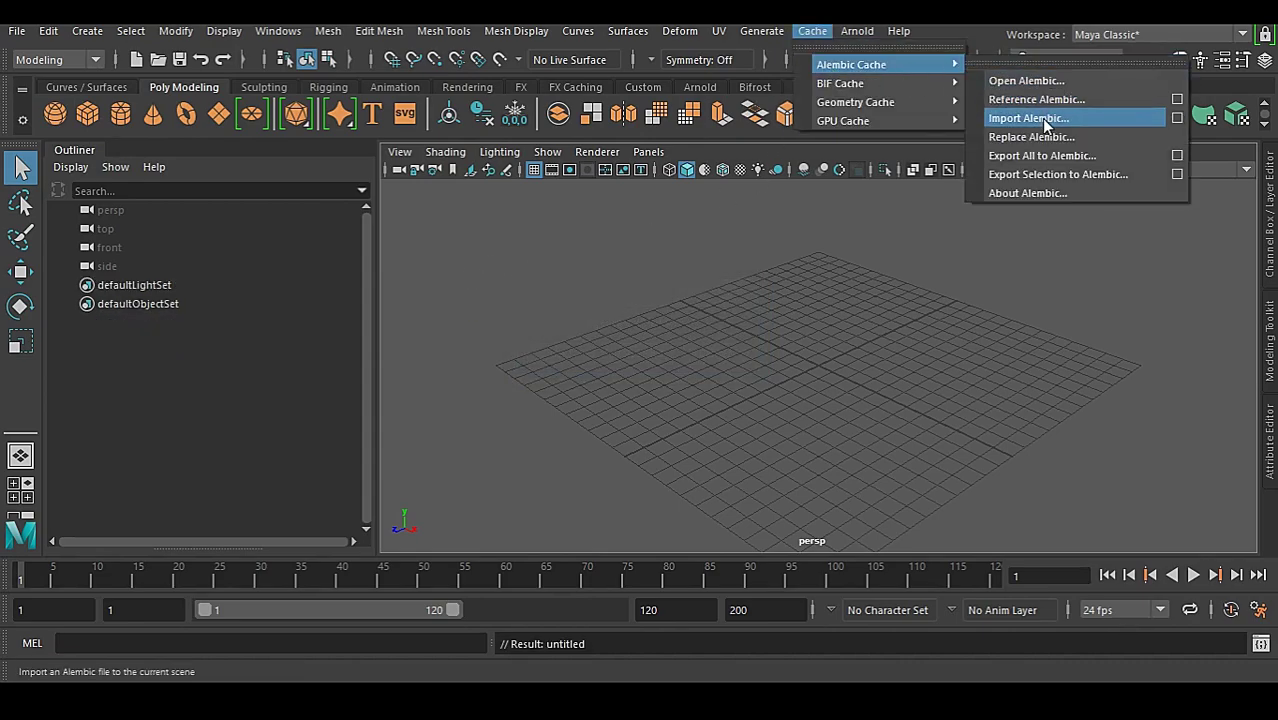
click(1095, 120)
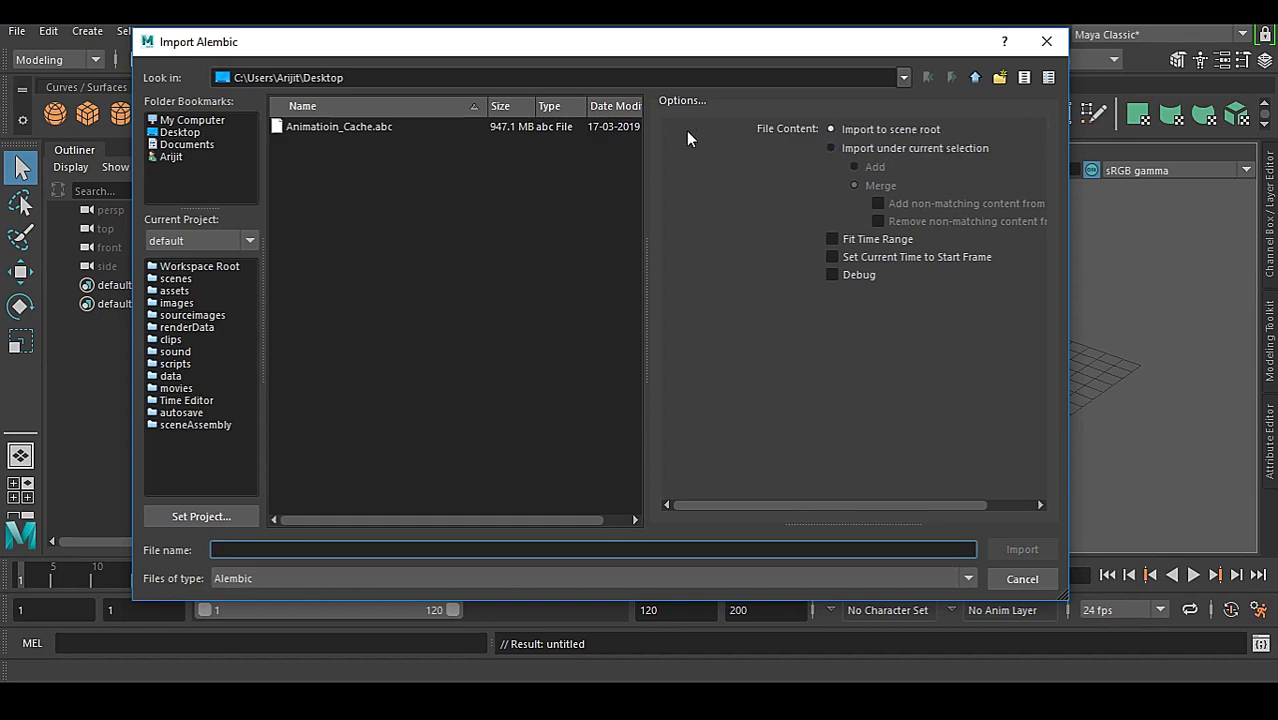
click(372, 128)
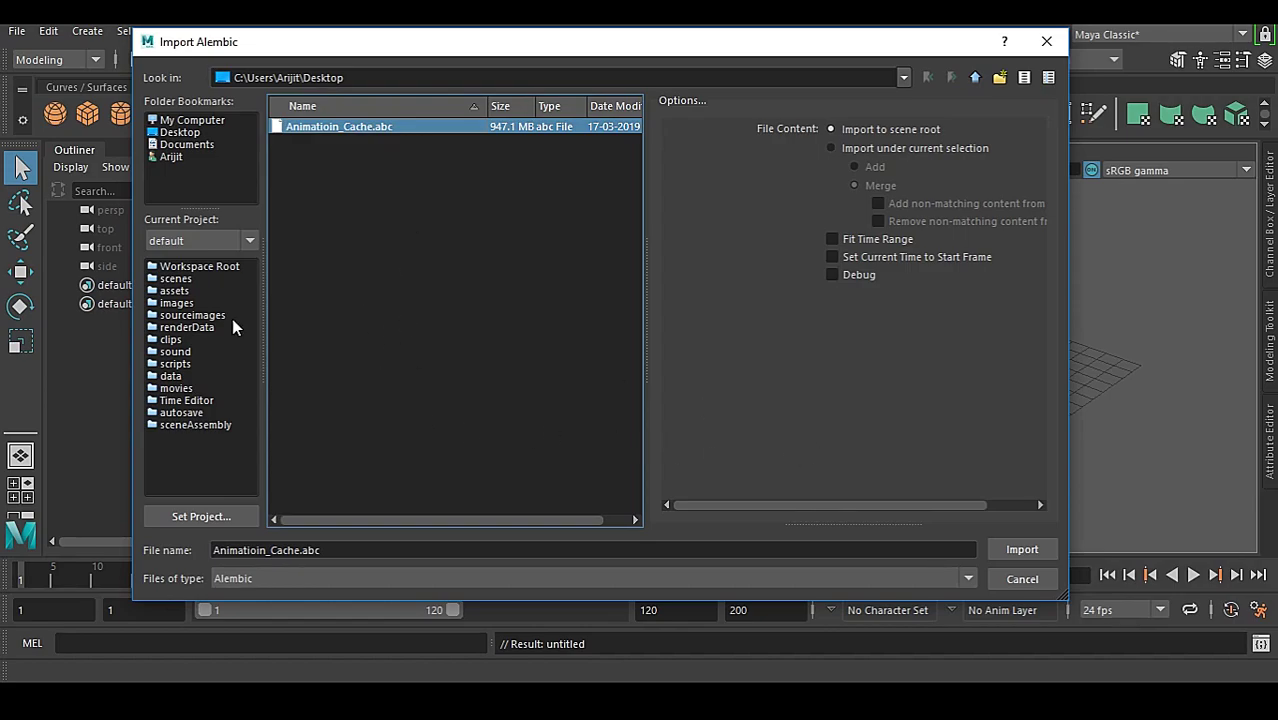
click(1021, 550)
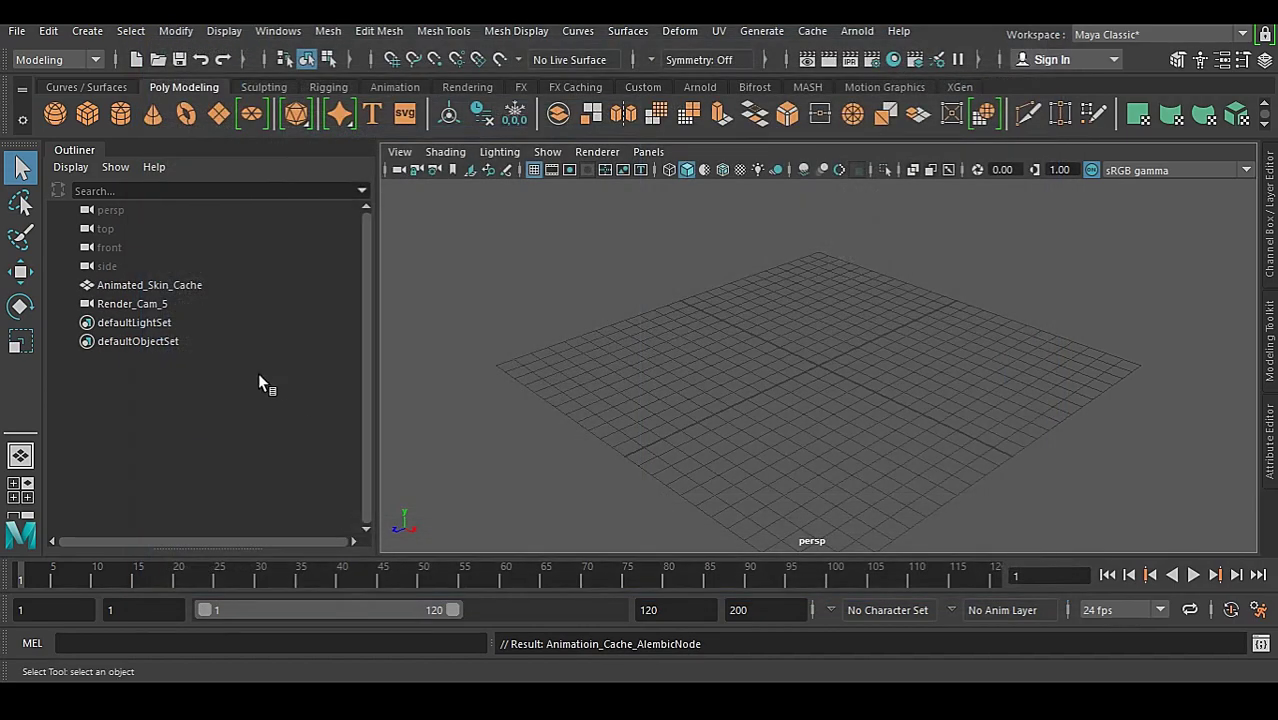
Look through Render_Cam_5 in the viewport and play back the imported animation of the skin mesh.
click(177, 285)
click(160, 304)
key(a)
click(648, 151)
mouse_move(808, 183)
click(880, 171)
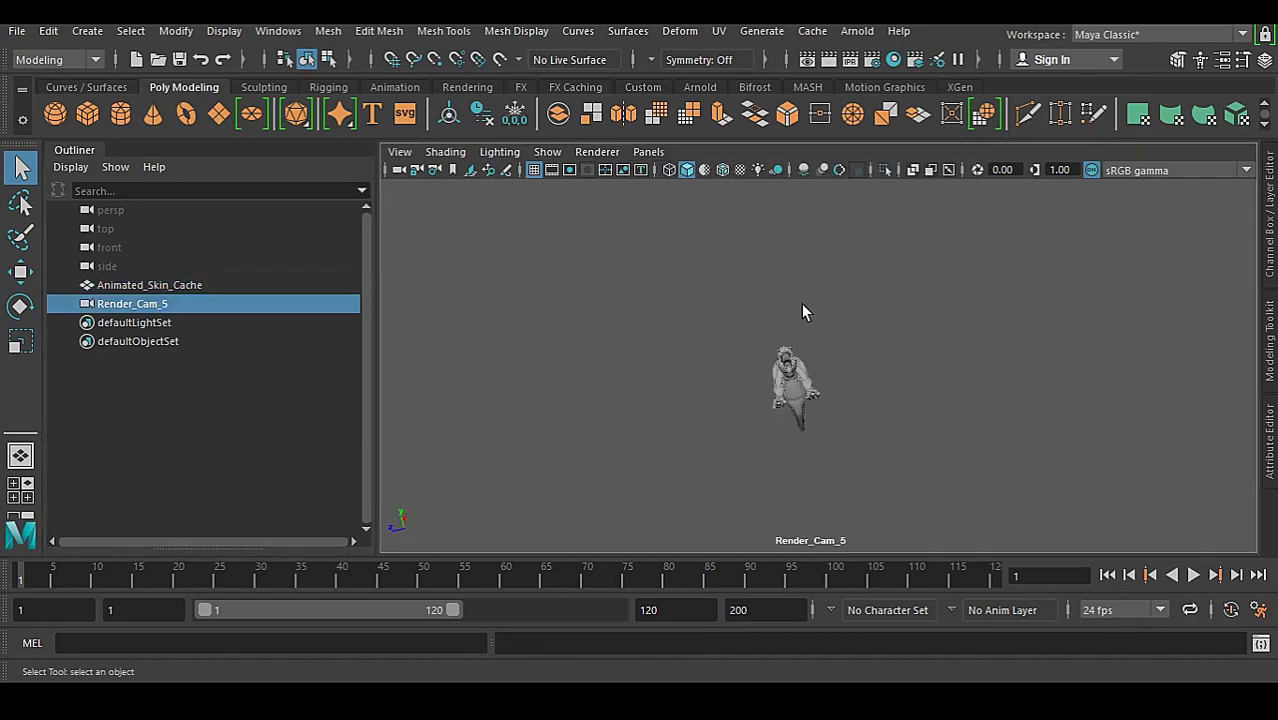
click(418, 512)
key(alt+v)
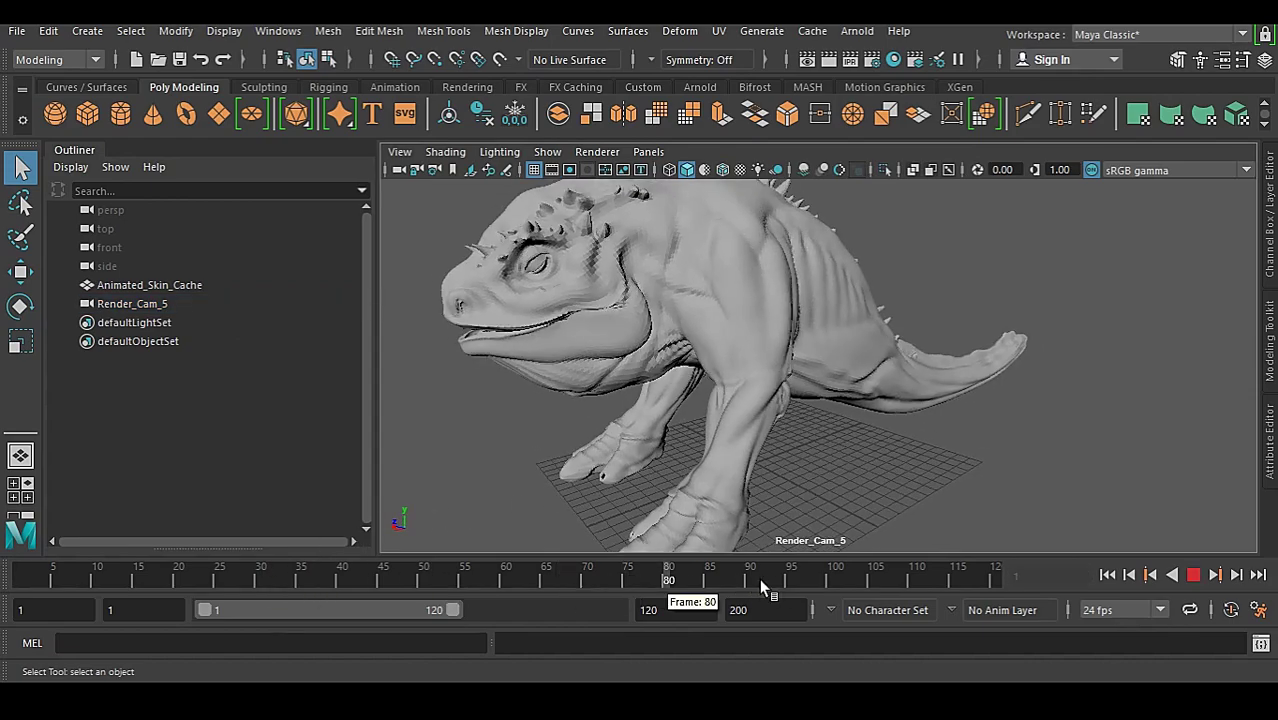
click(600, 345)
click(862, 327)
Save the scene to the Desktop as a Maya Binary file named Animation.
click(15, 32)
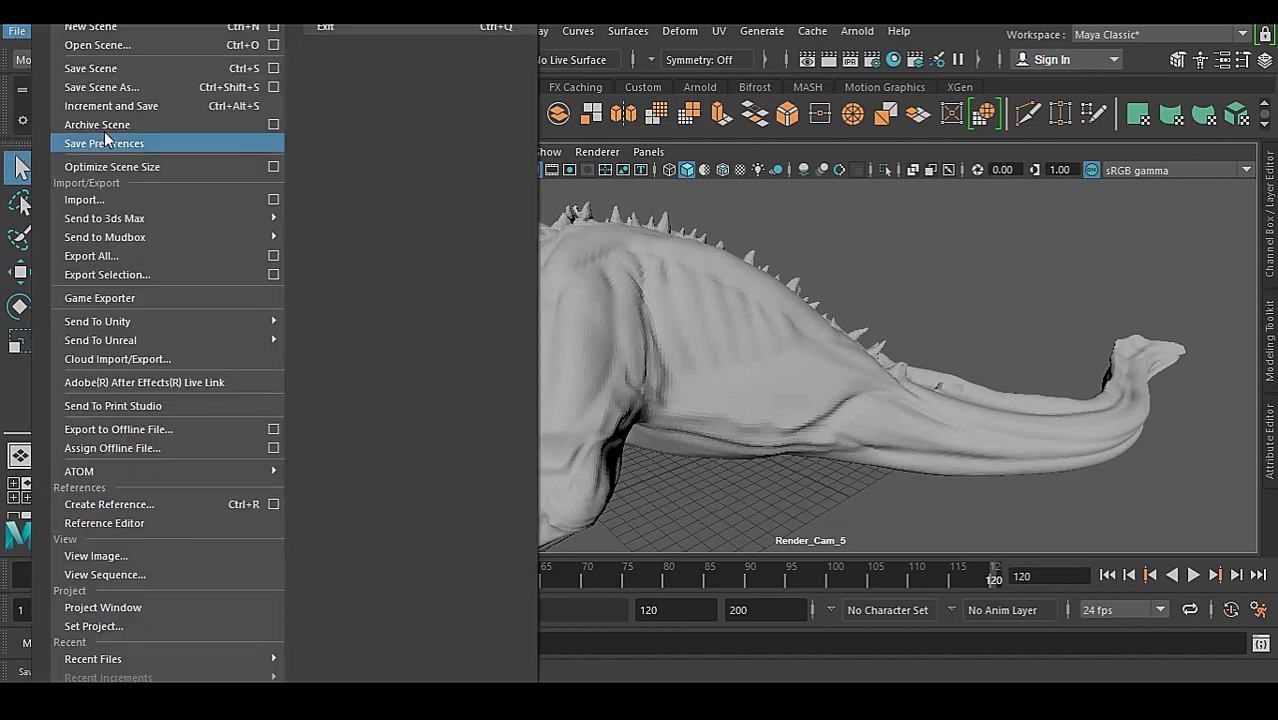
click(140, 88)
click(188, 136)
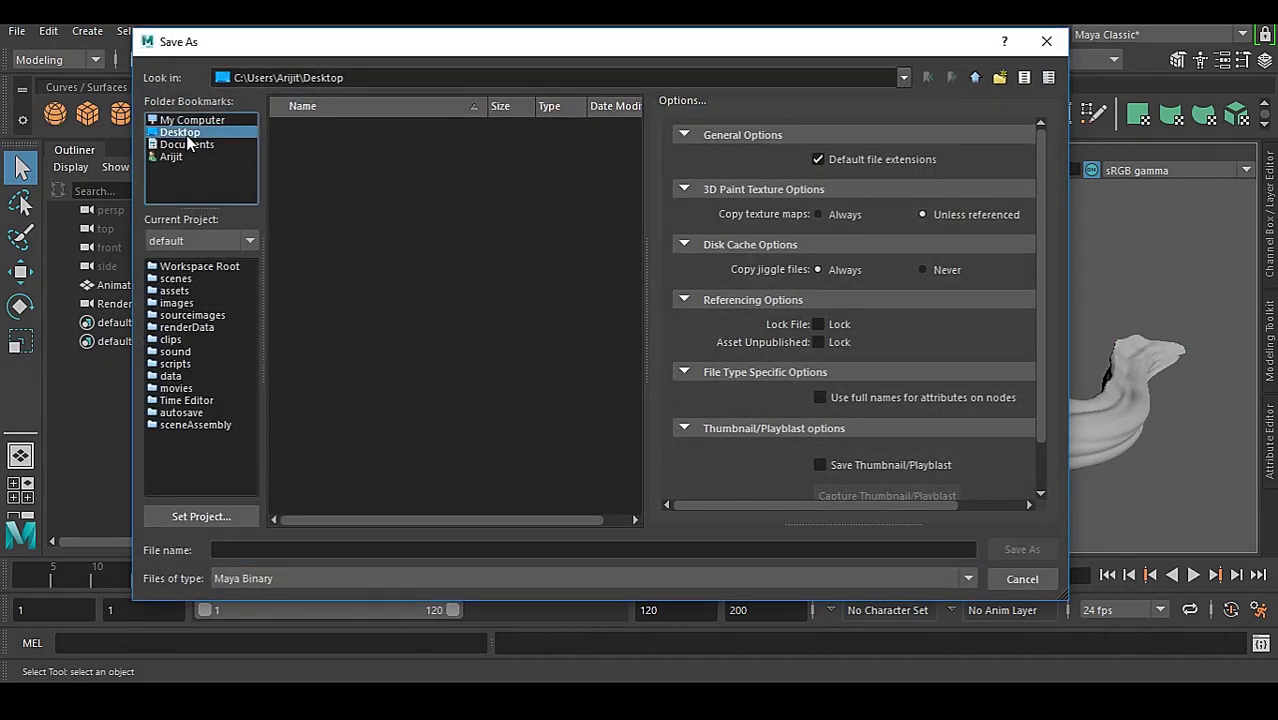
click(309, 549)
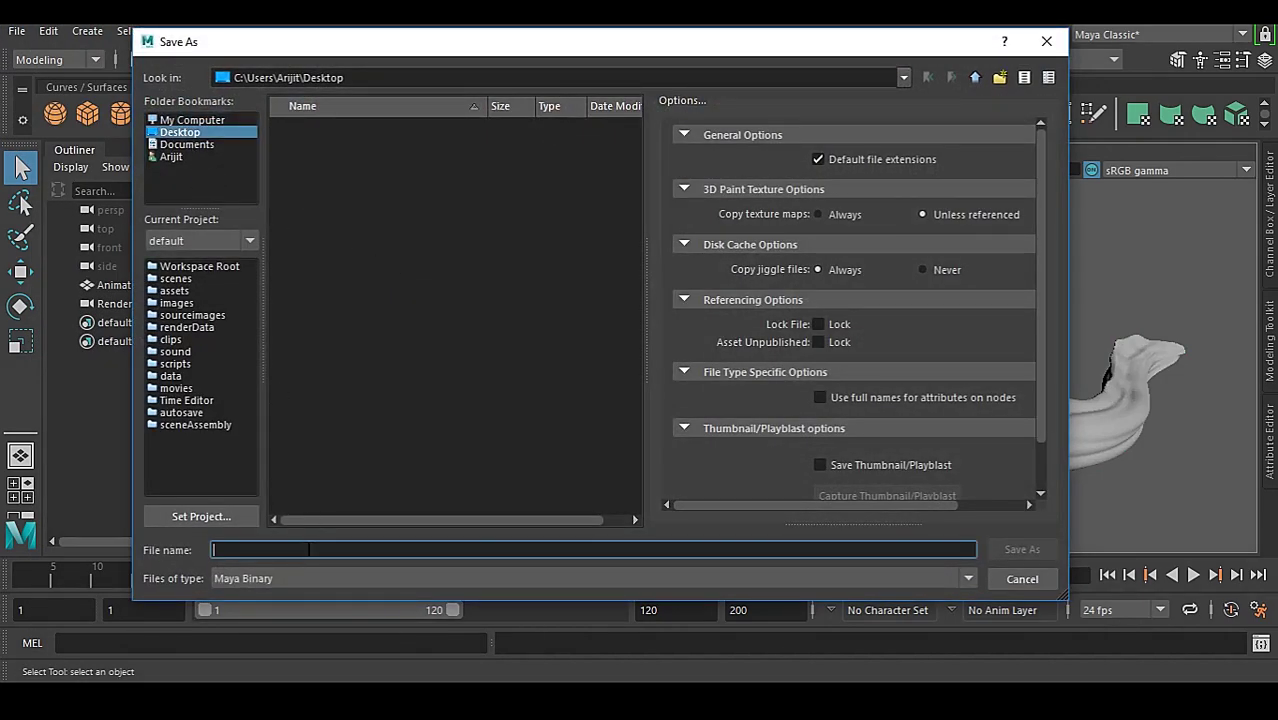
text(Anima)
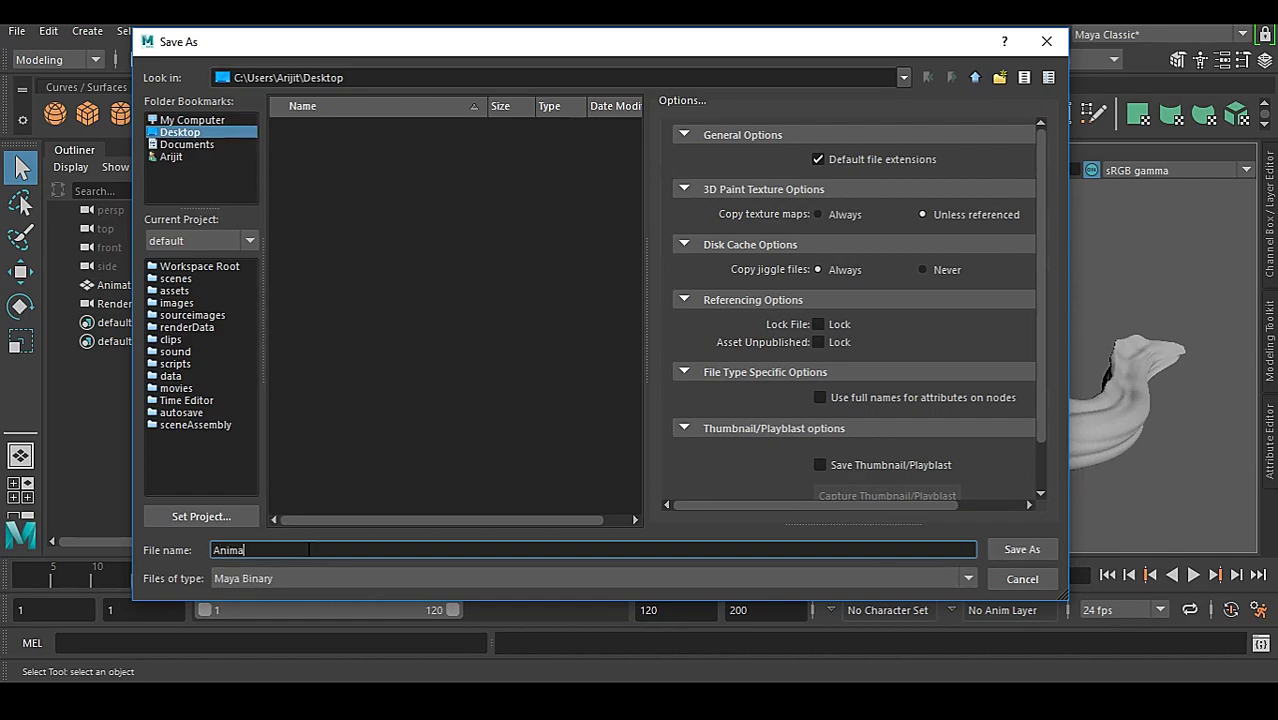
text(tion)
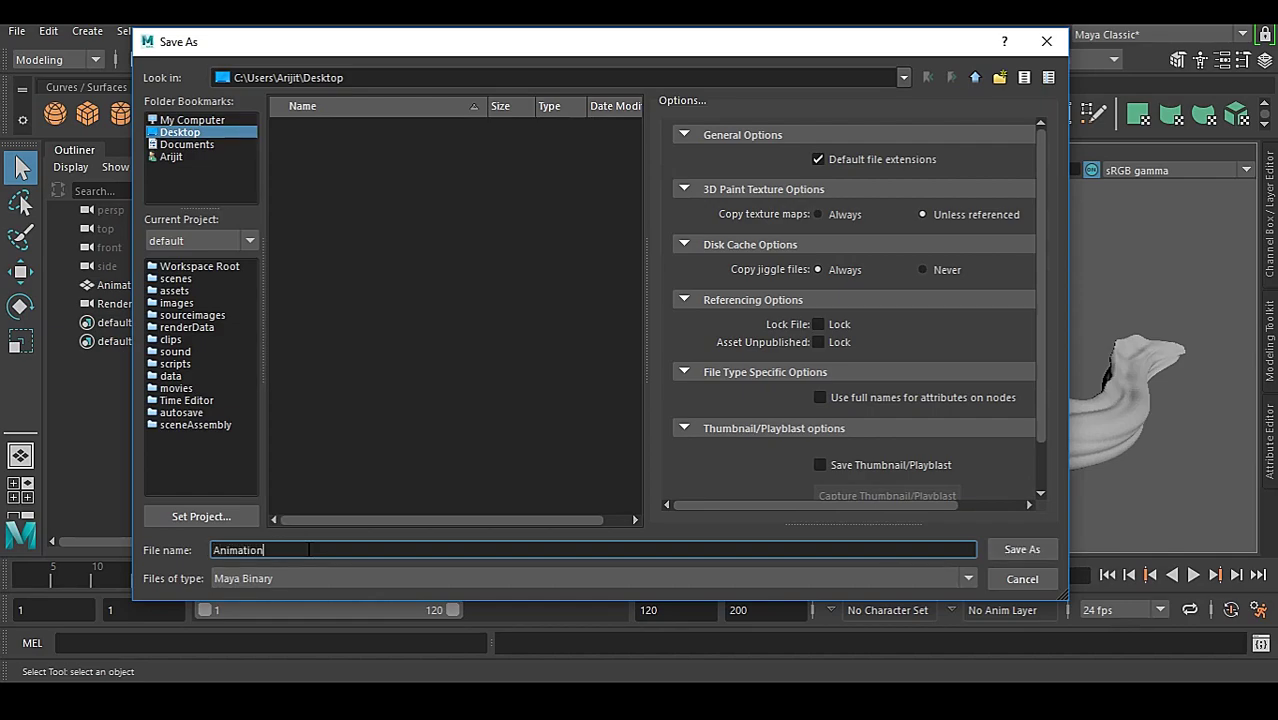
click(1025, 550)
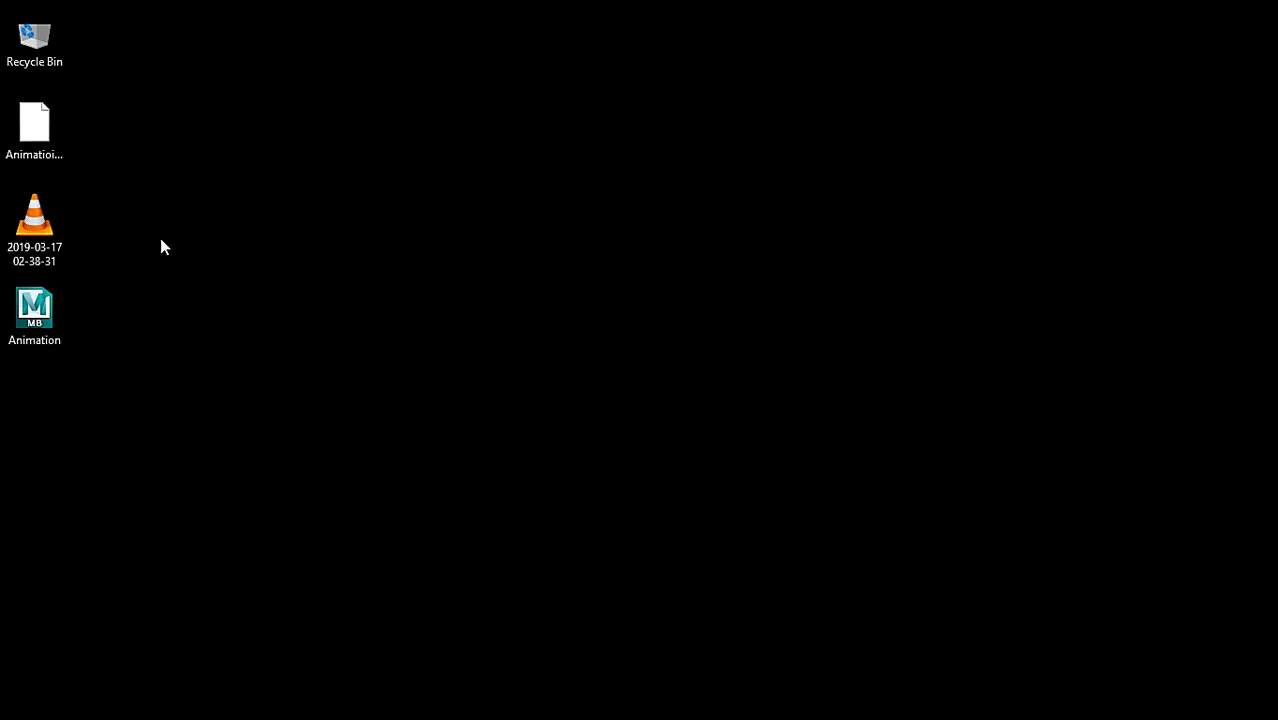
On the Windows desktop, create a new folder and move the Animation scene and Animatioin_Cache.abc into it.
click(30, 318)
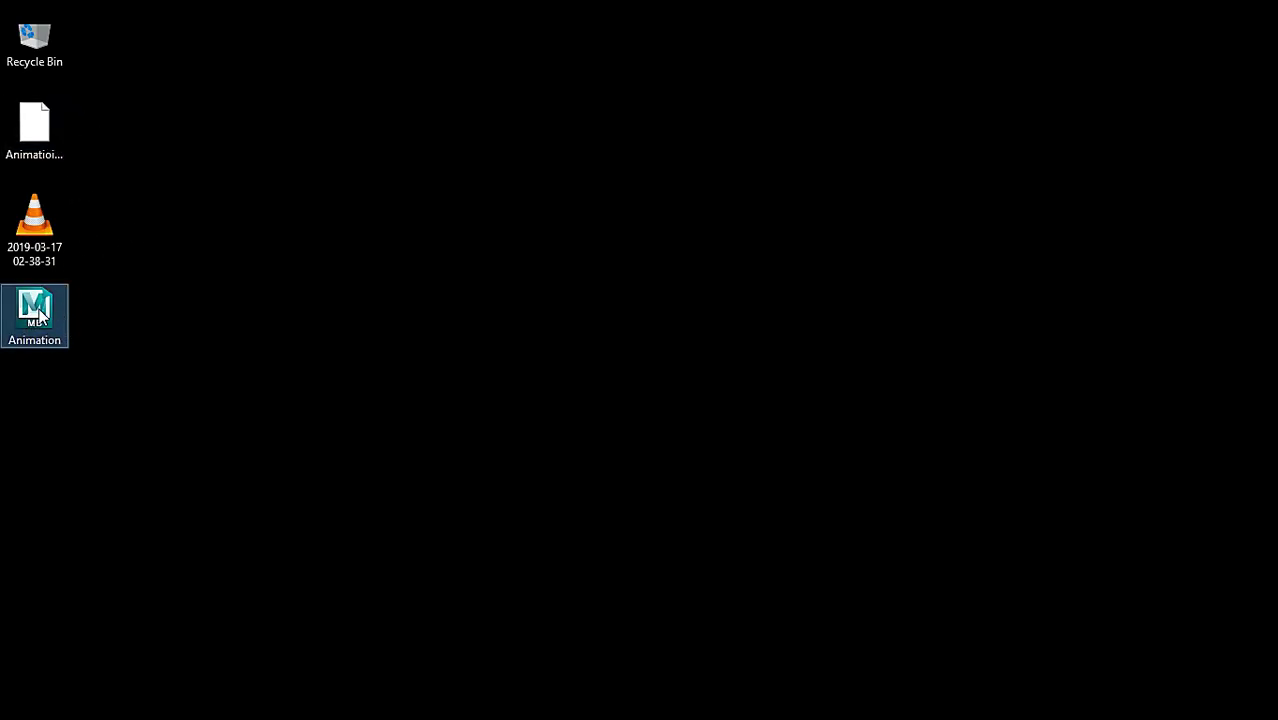
click(35, 136)
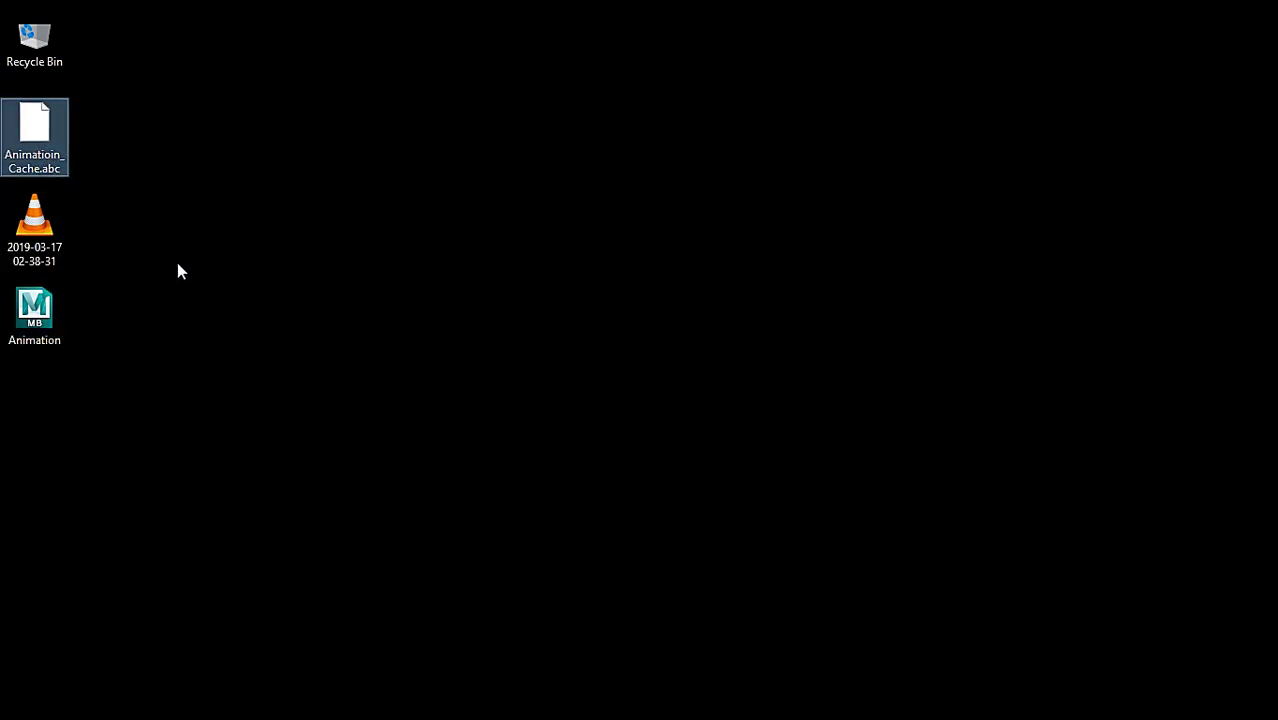
right_click(296, 214)
mouse_move(354, 372)
click(588, 378)
drag(34, 318, 320, 231)
drag(62, 145, 328, 234)
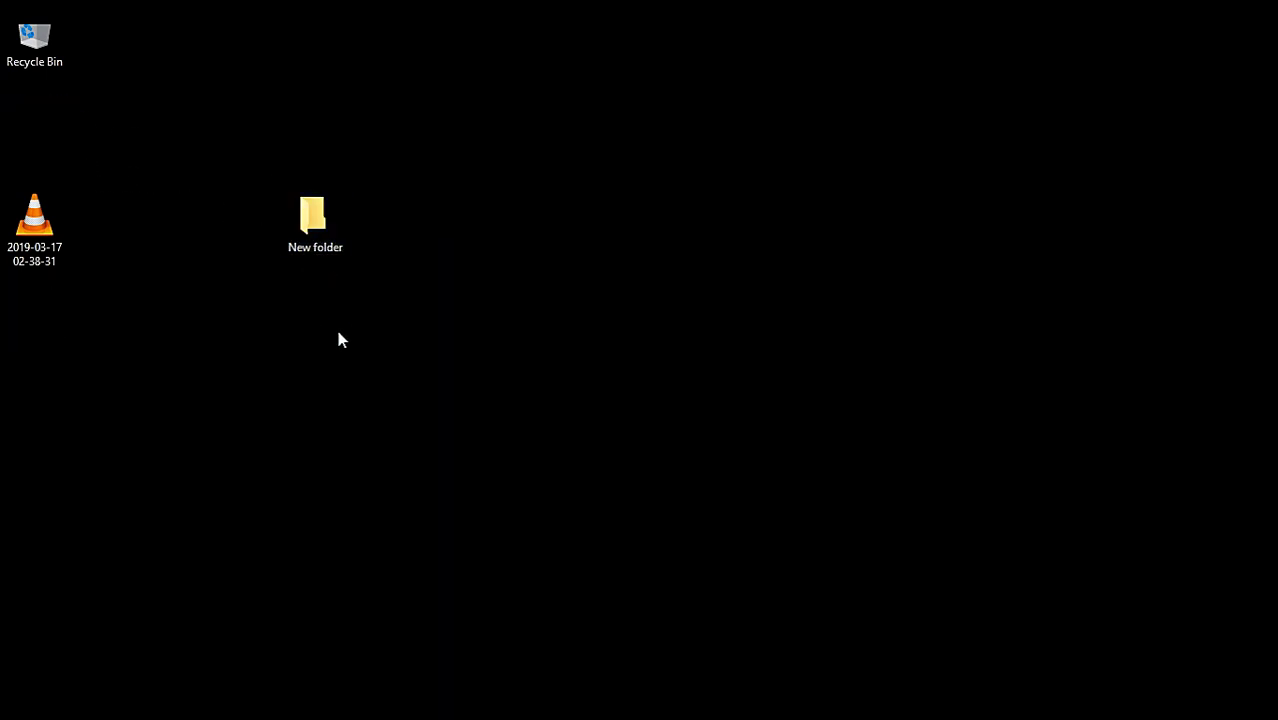
Inside the new desktop folder, create a subfolder named ABC Cache and move Animatioin_Cache.abc into it.
double_click(312, 226)
right_click(307, 244)
mouse_move(378, 470)
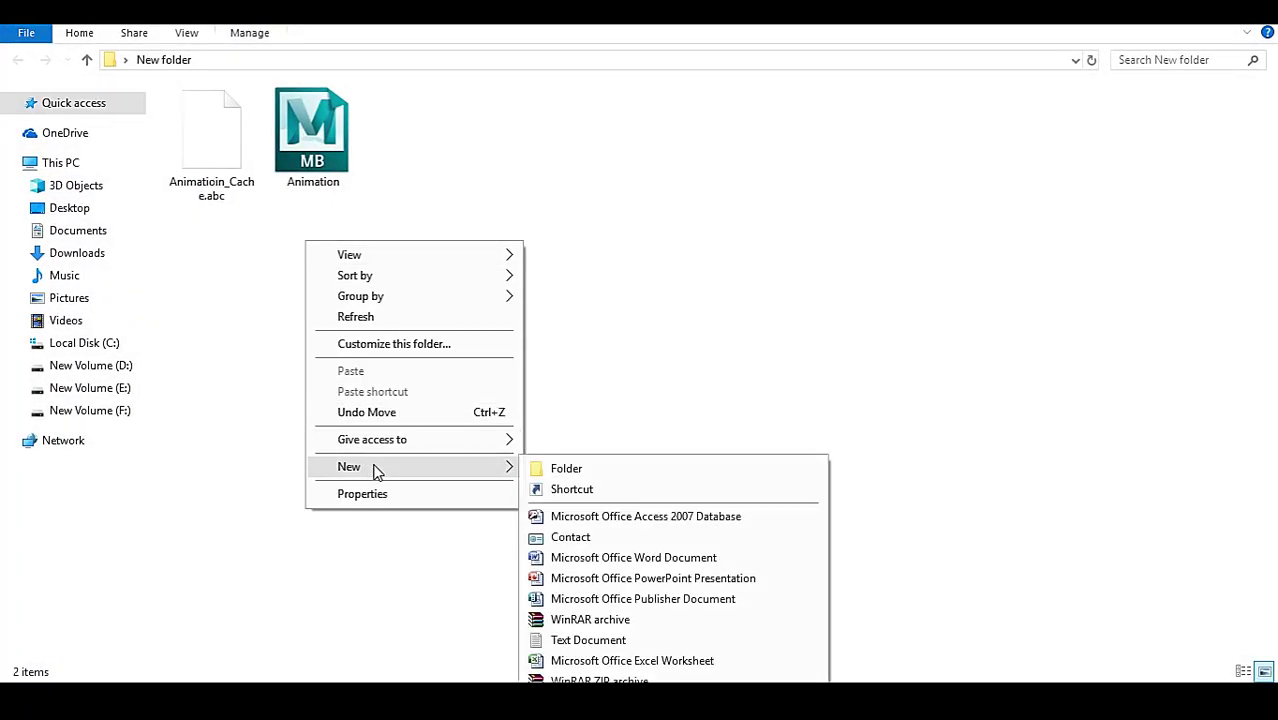
click(548, 465)
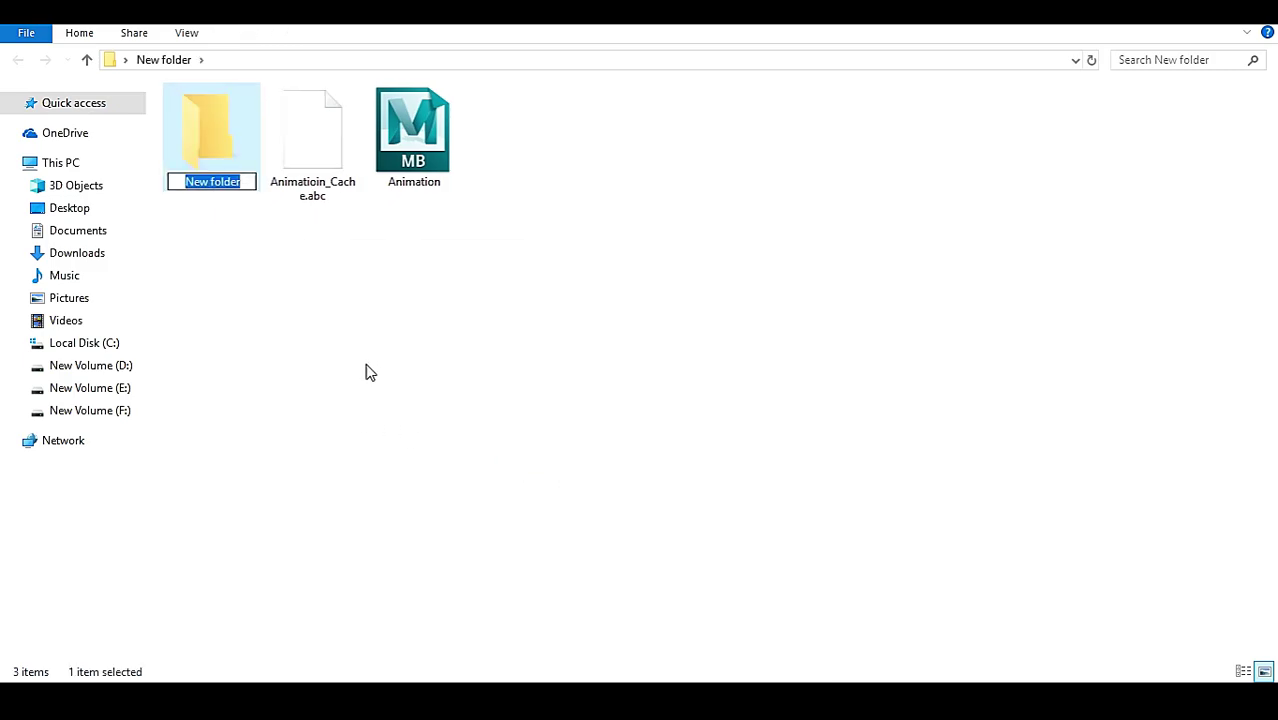
text(ABC Cache)
key(Return)
drag(295, 160, 208, 135)
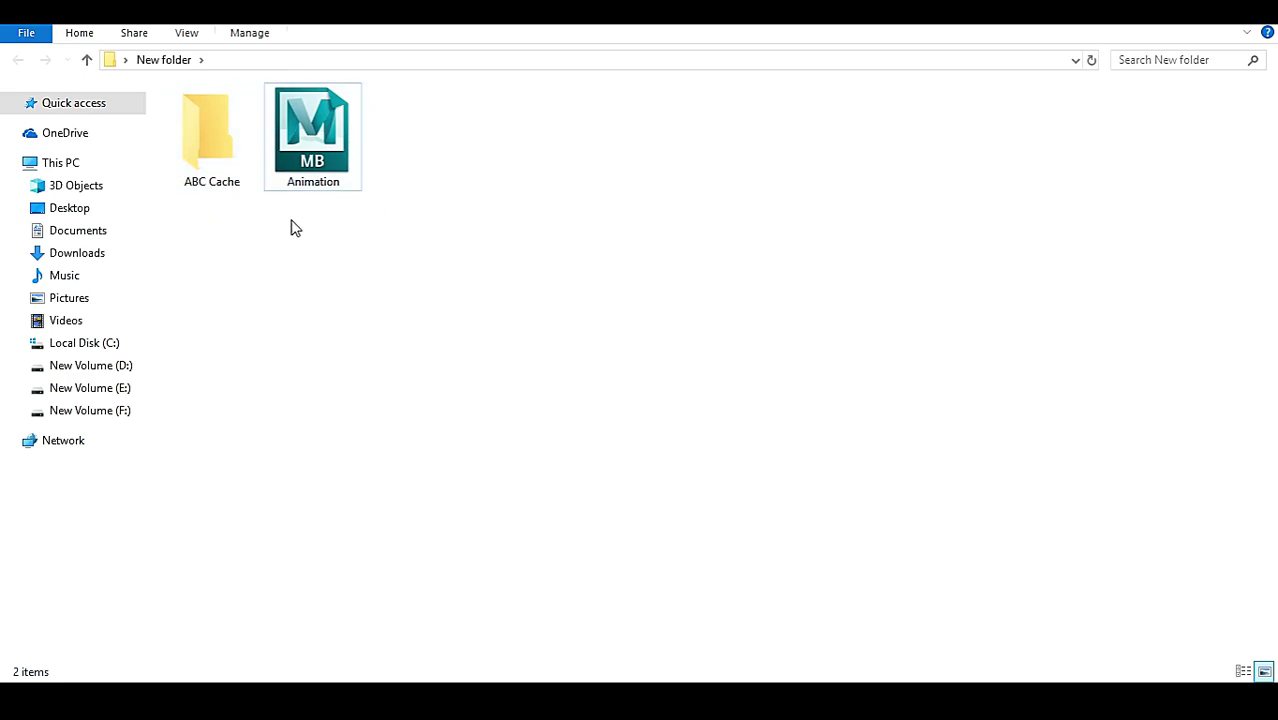
Check the contents of the ABC Cache subfolder and return to its parent folder.
click(213, 155)
double_click(213, 155)
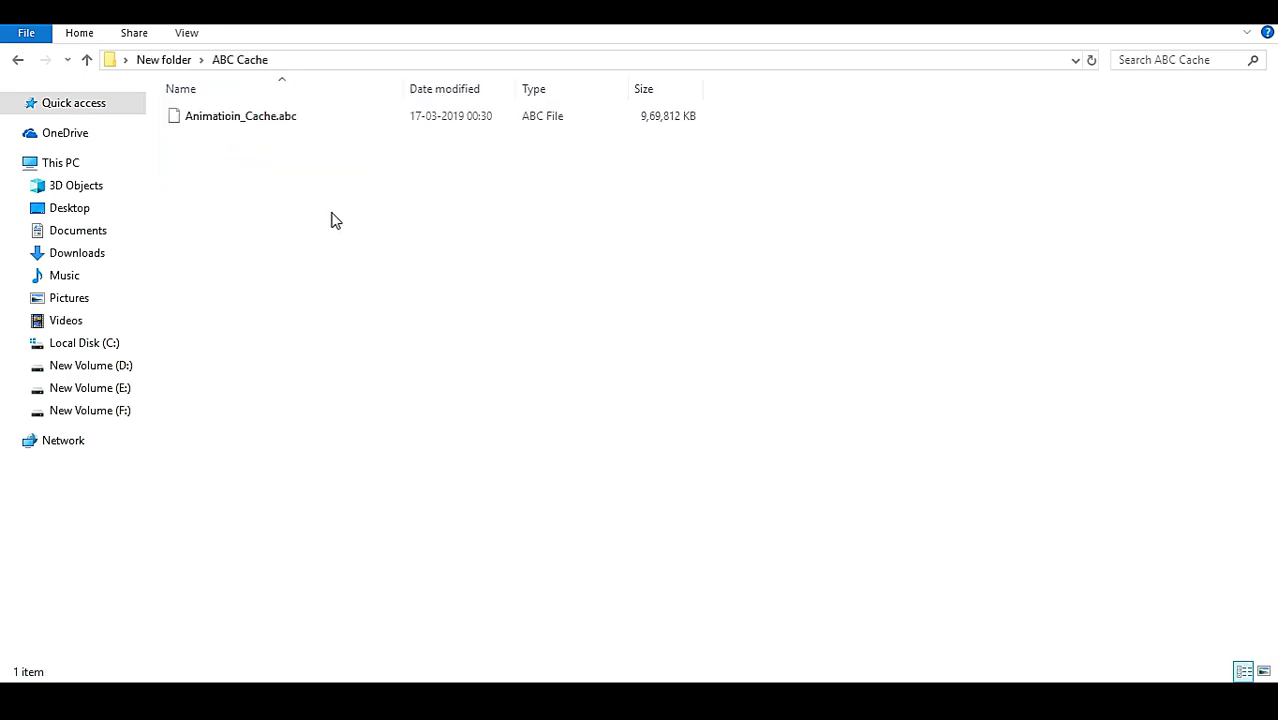
click(17, 62)
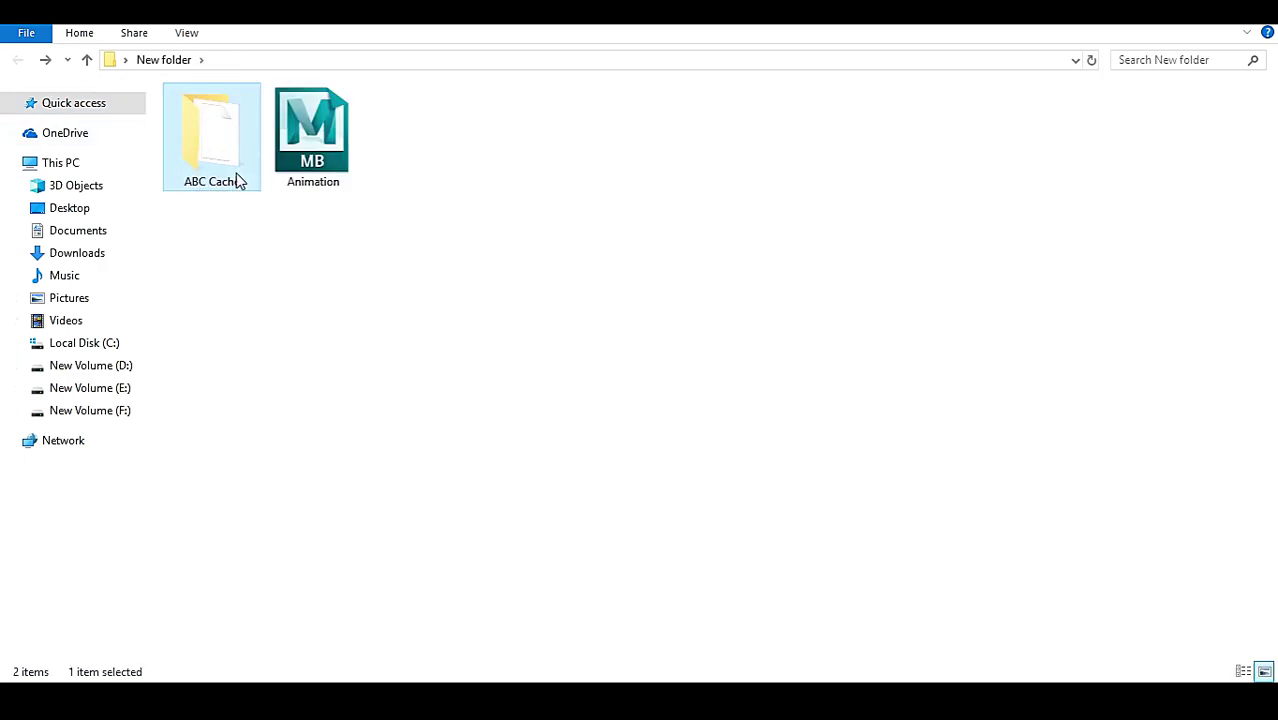
click(304, 258)
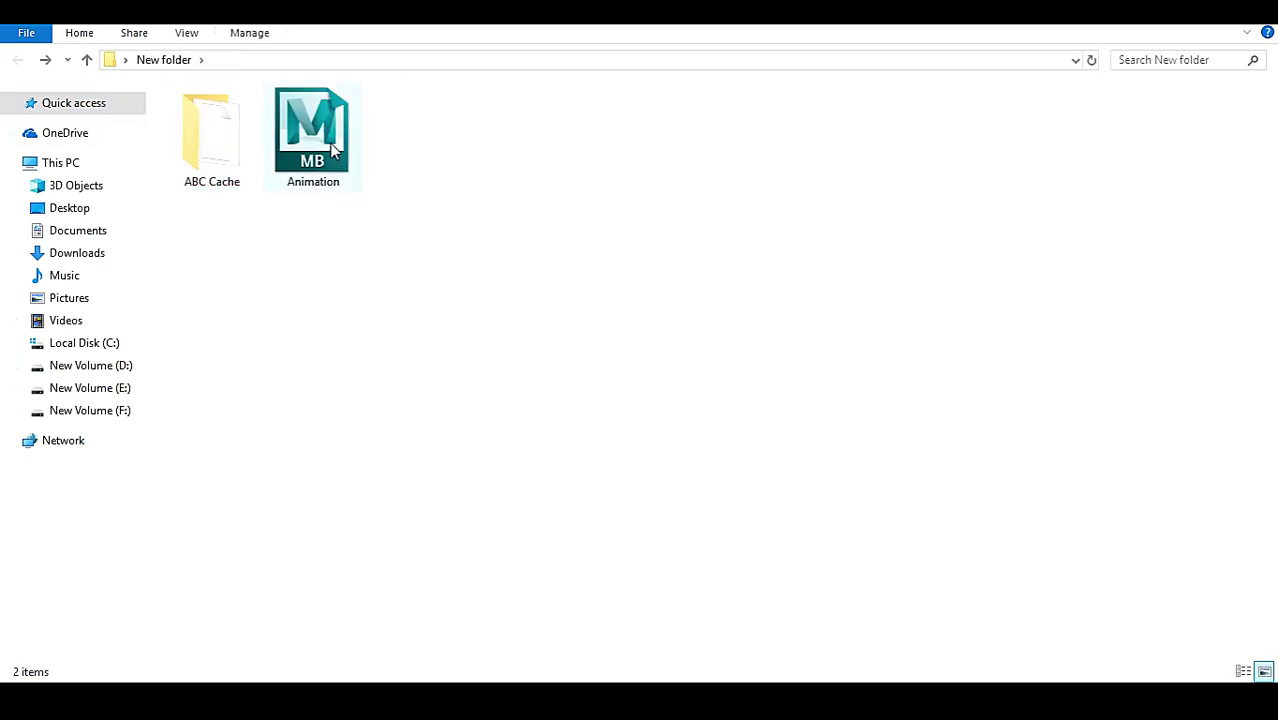
Open the Animation scene from the folder in Maya, dismiss the startup dialog and look through Render_Cam_5.
double_click(329, 145)
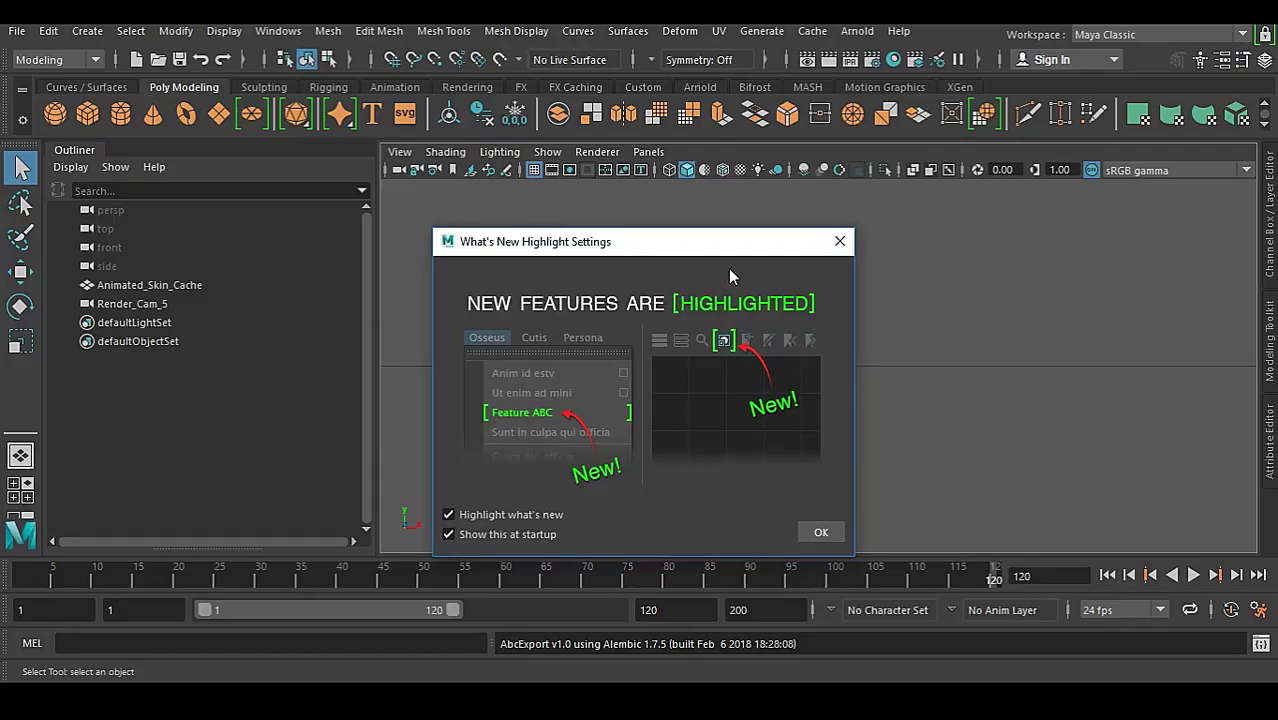
key(Escape)
click(648, 151)
mouse_move(690, 171)
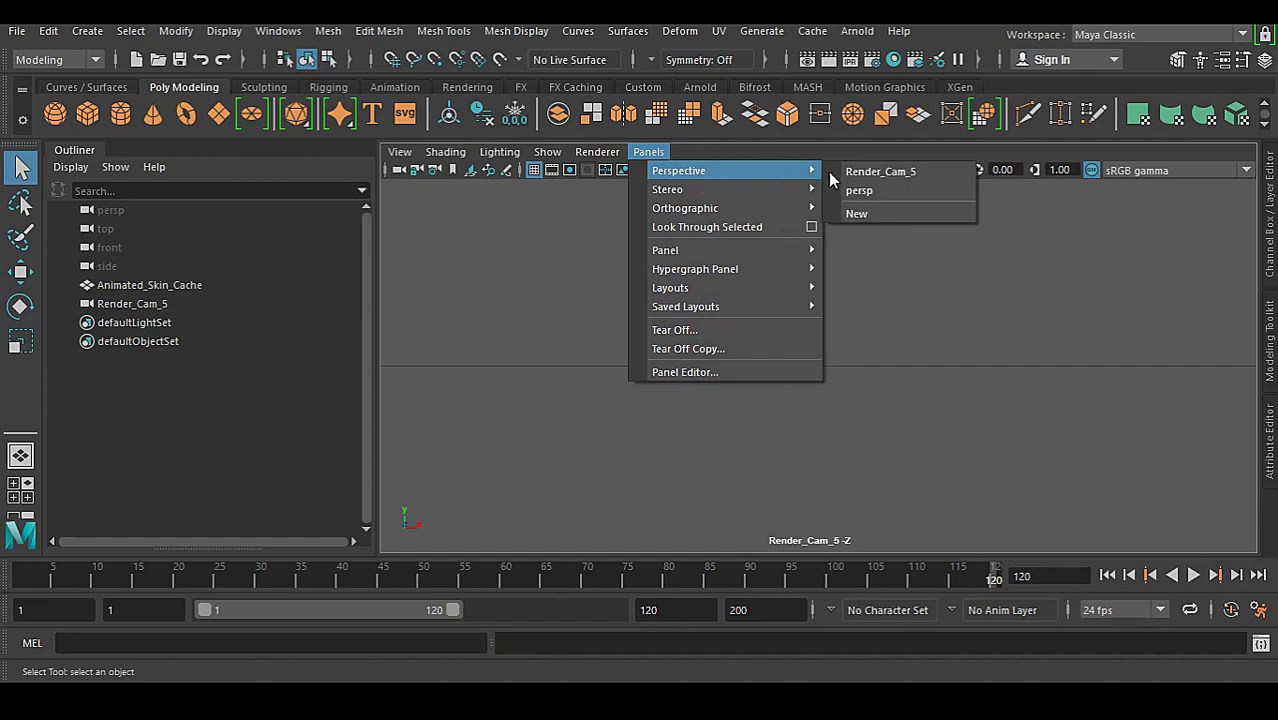
click(875, 170)
Switch the viewport to the persp camera and select the Animated_Skin_Cache mesh in the Outliner.
key(space)
drag(717, 347, 716, 305)
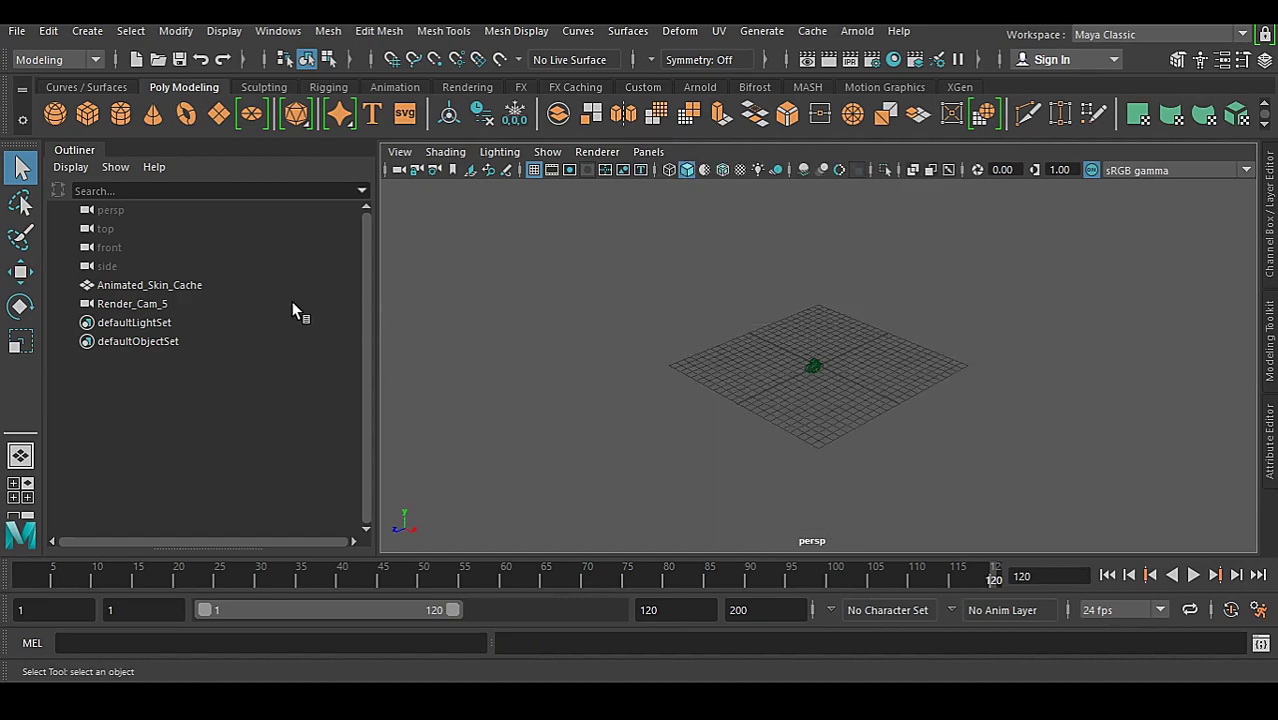
click(747, 393)
click(134, 288)
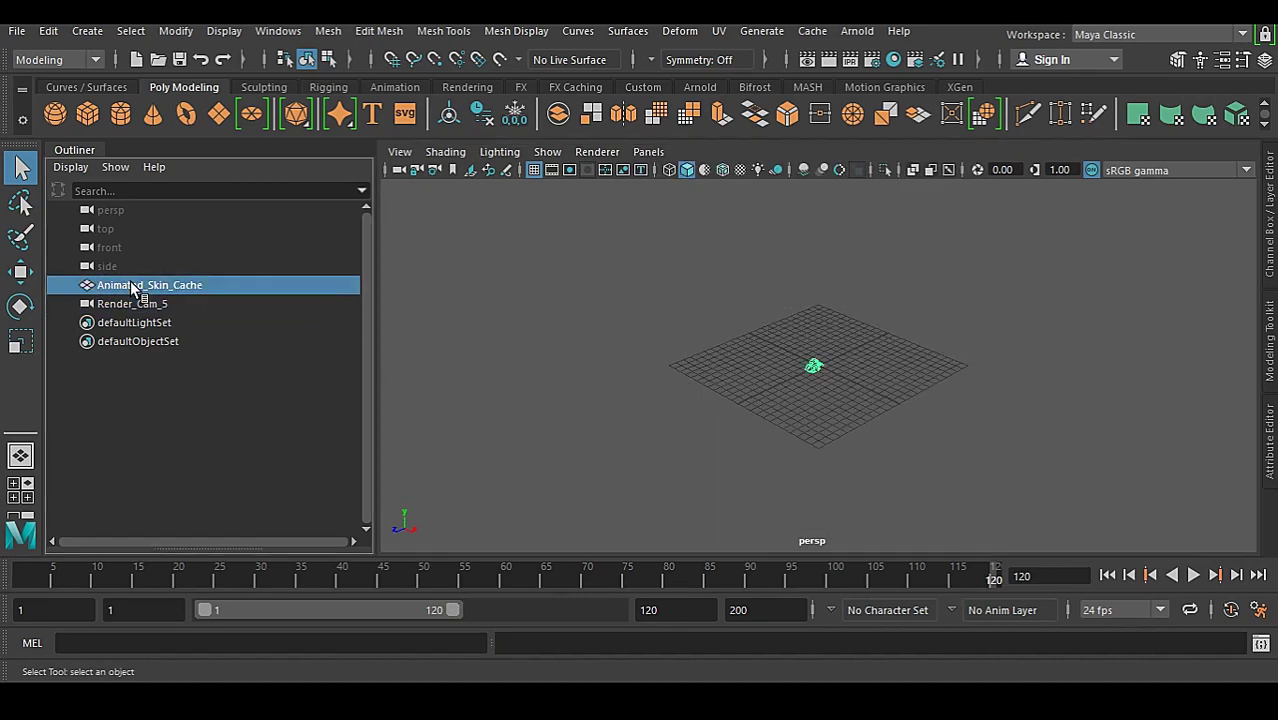
Select Render_Cam_5 and look around the persp view, then reselect the Animated_Skin_Cache mesh.
click(133, 304)
scroll(688, 370, down, 3)
alt+middle_drag(866, 356, 684, 473)
alt+drag(684, 473, 740, 454)
alt+drag(635, 398, 619, 386)
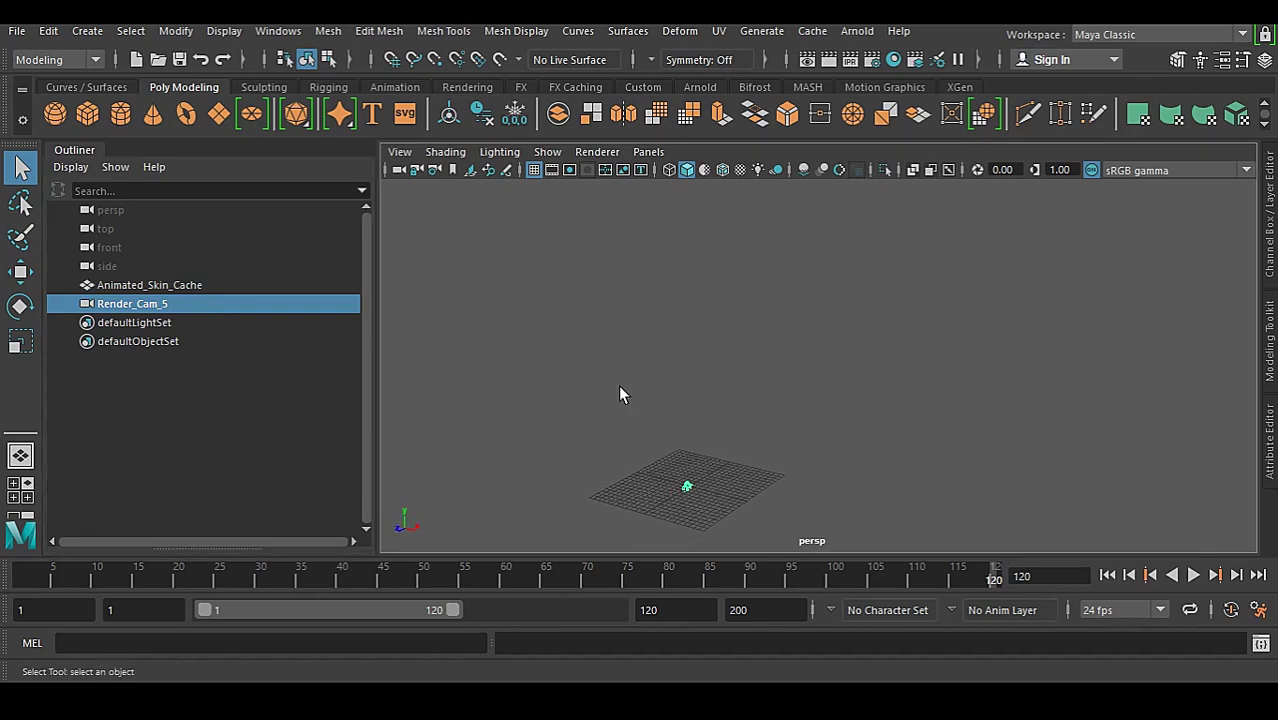
click(187, 287)
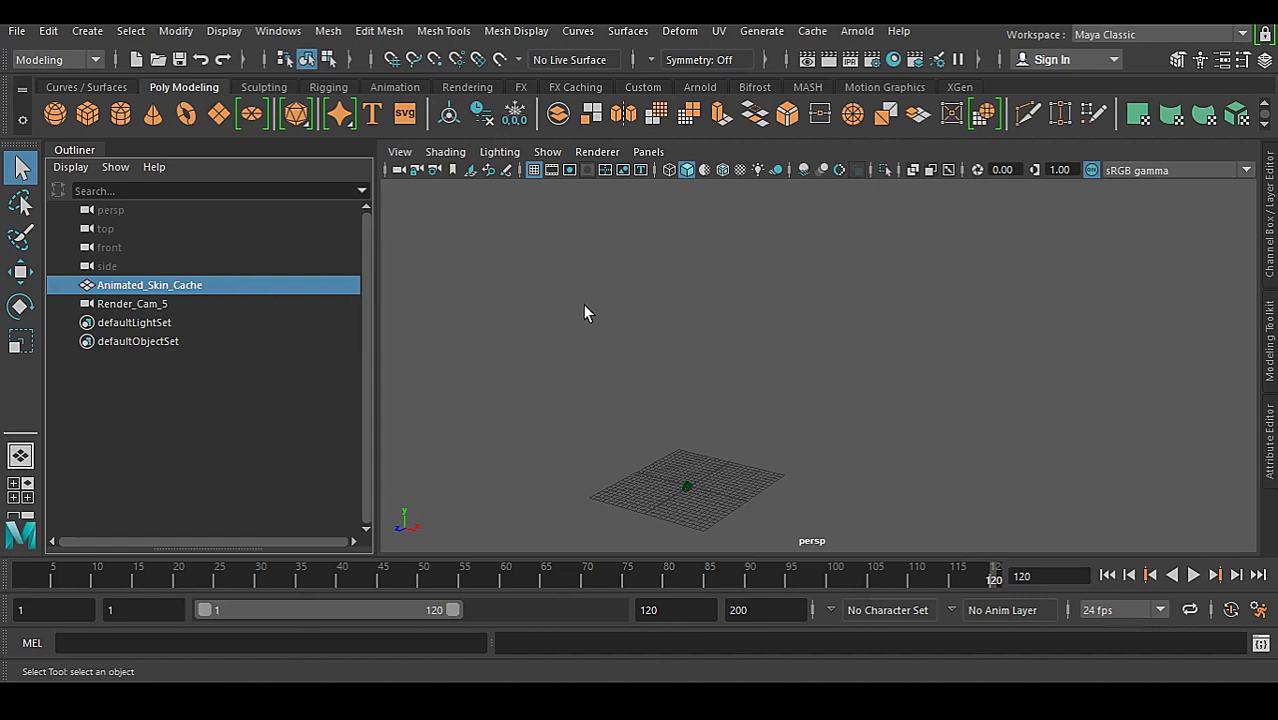
Show the Alembic node attributes of Animated_Skin_Cache and inspect its Abc File path.
click(1269, 425)
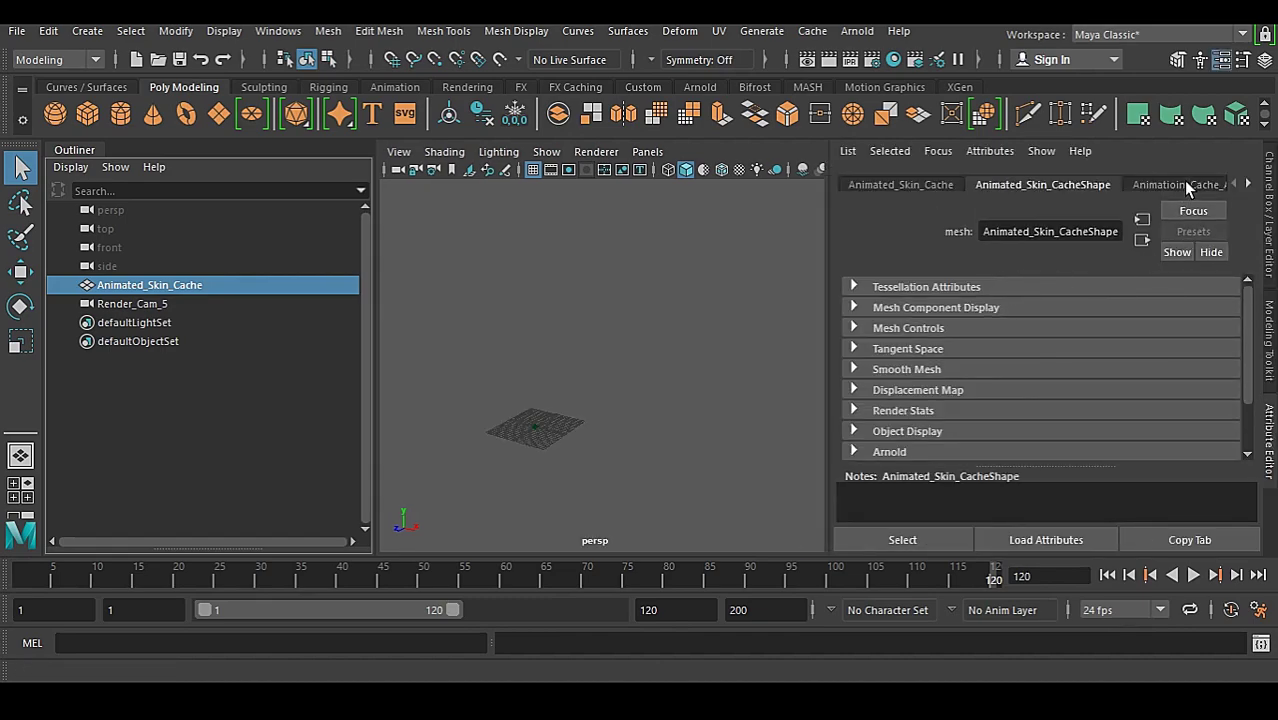
click(1180, 185)
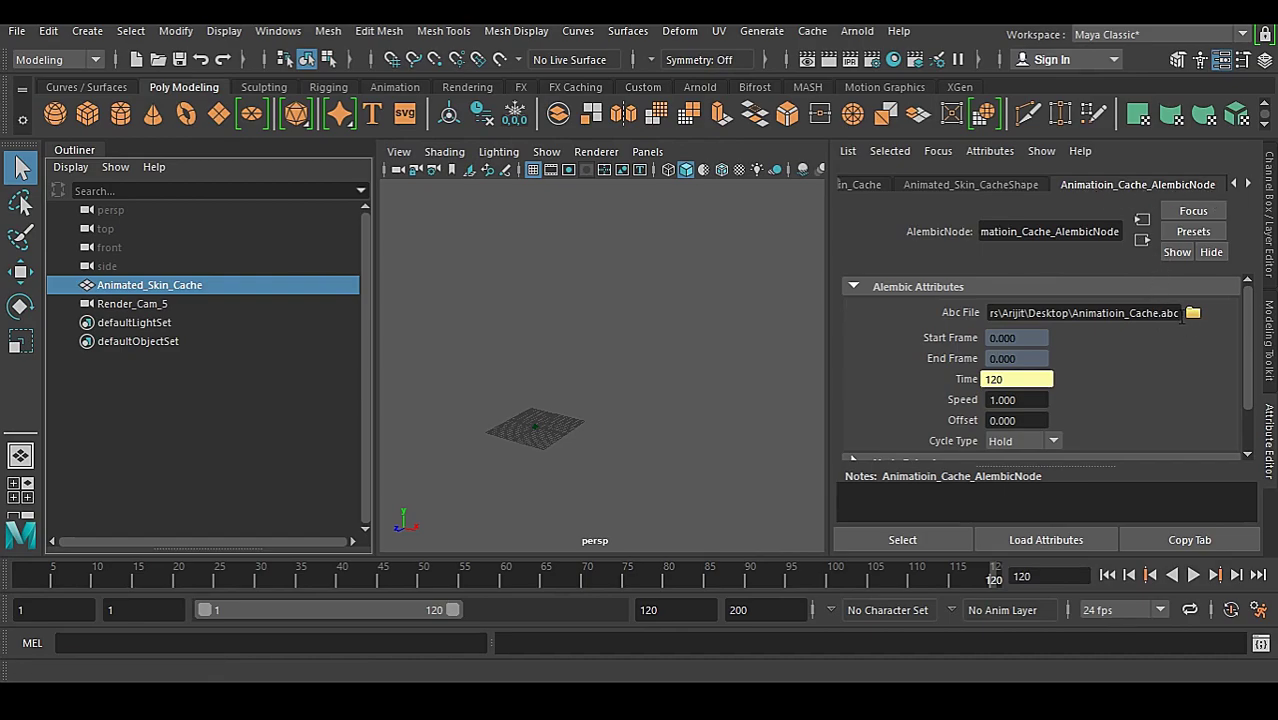
drag(1183, 317, 875, 323)
click(733, 300)
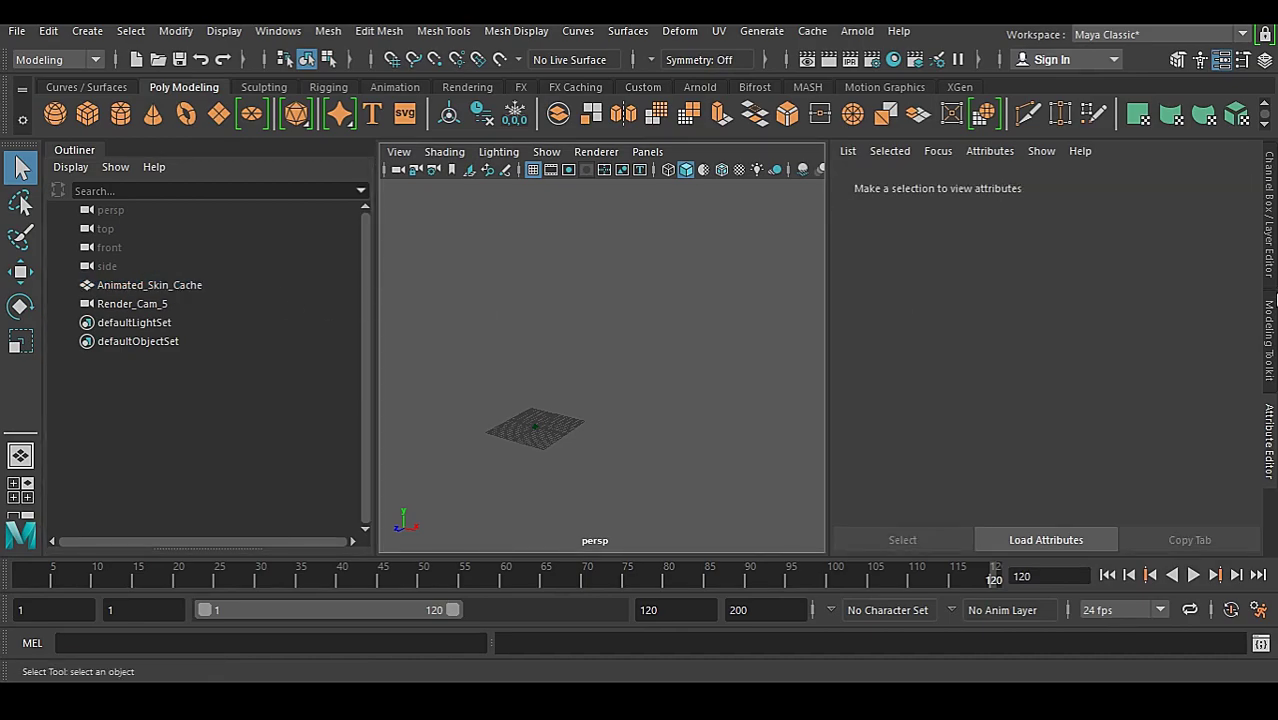
Reselect Animated_Skin_Cache, look up the Alembic node among its inputs and return to the detailed attributes.
key(ctrl+a)
click(159, 285)
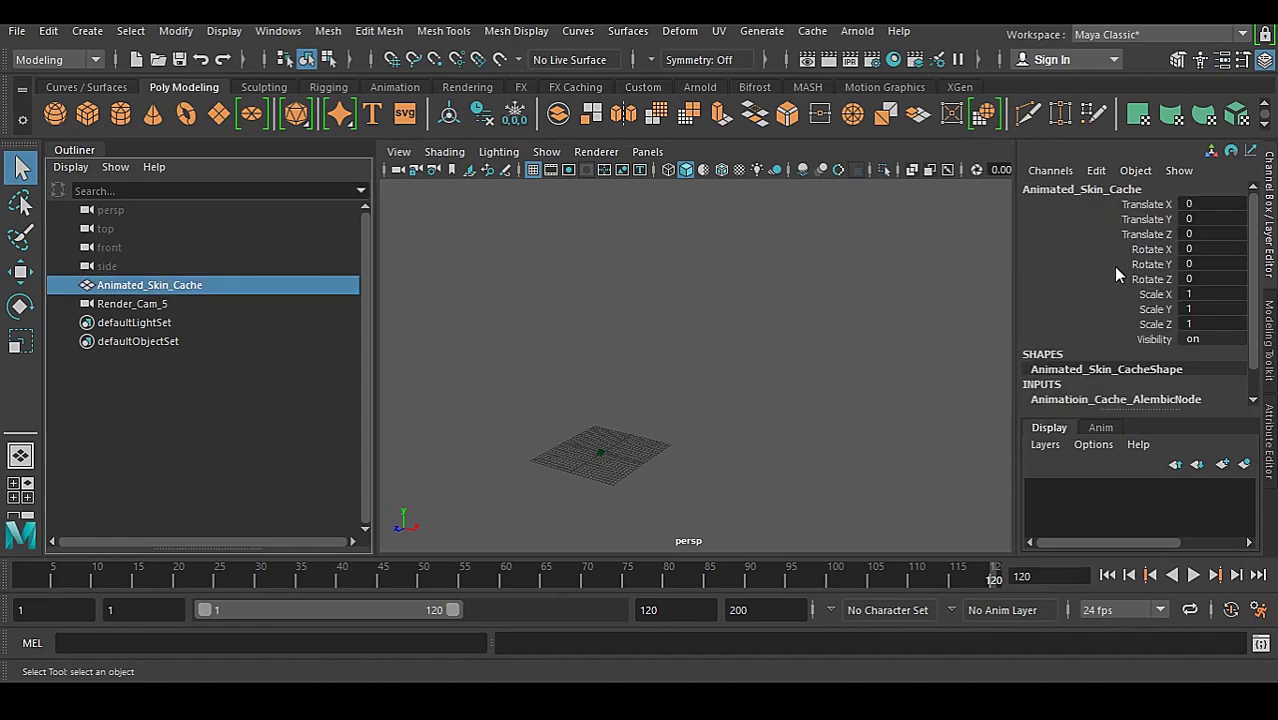
scroll(1090, 360, down, 1)
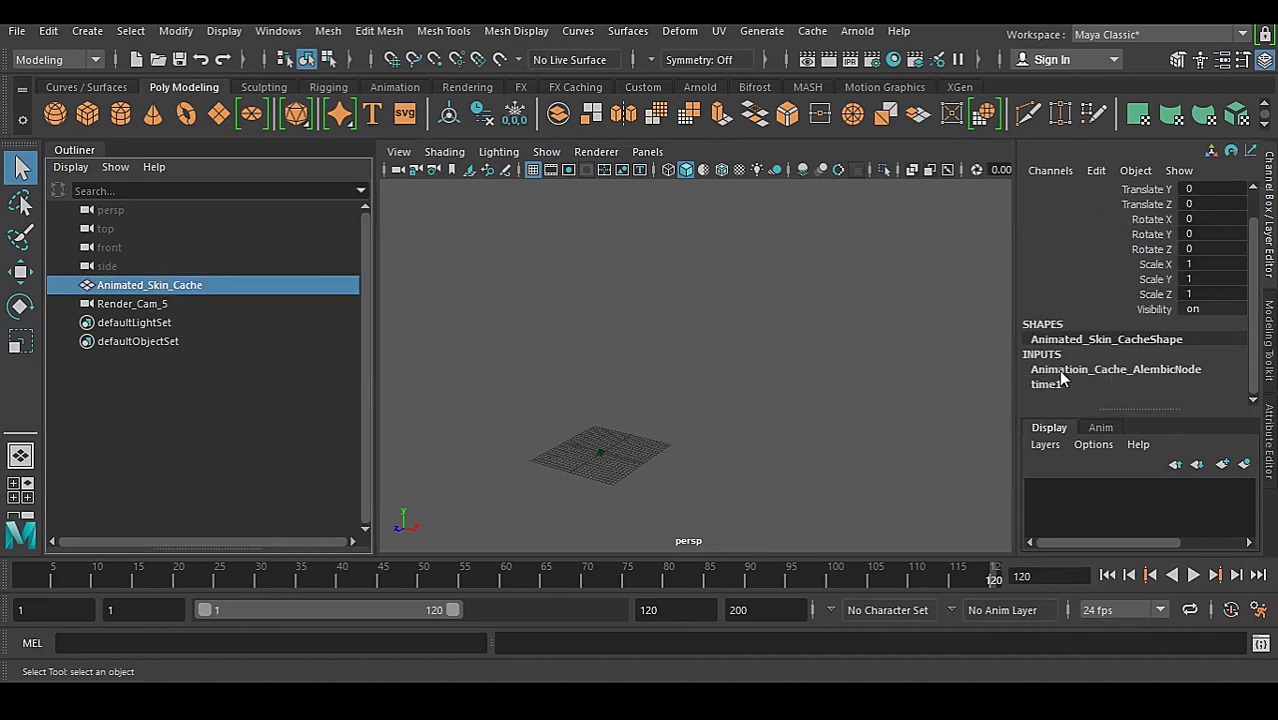
click(1269, 435)
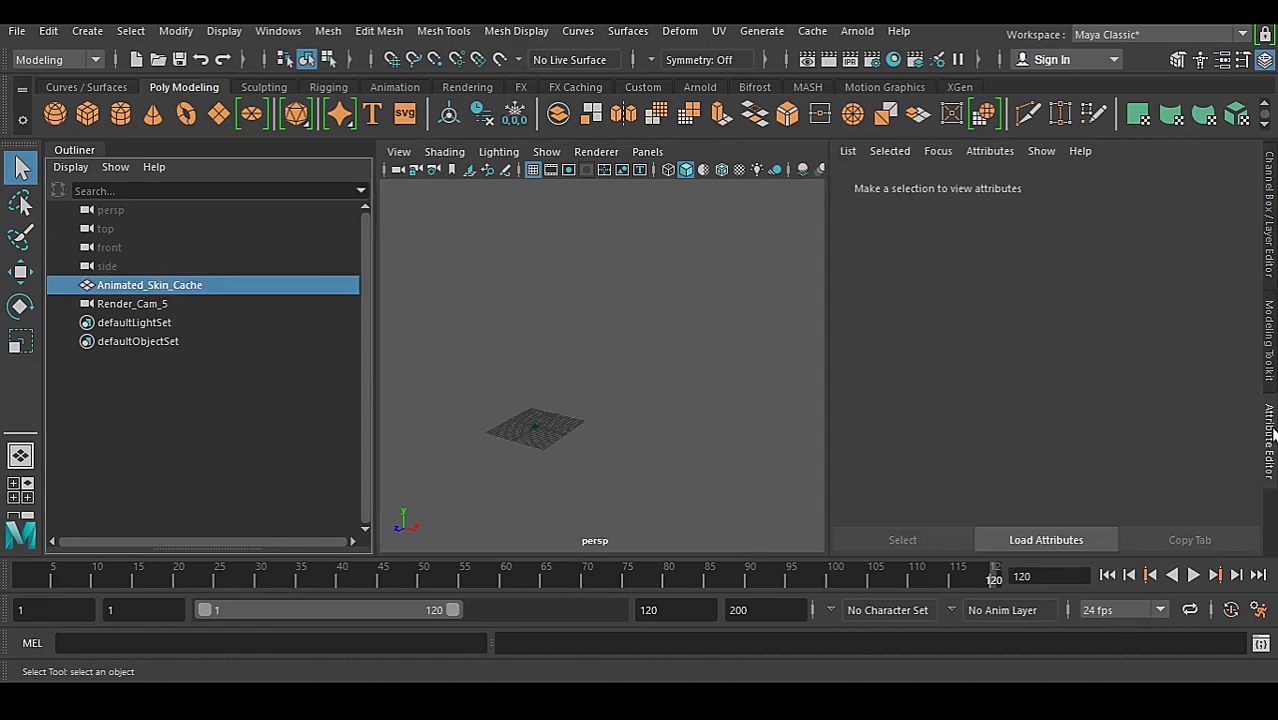
Highlight the full Abc File path and compare it with the ABC Cache folder's location in File Explorer.
drag(1060, 315, 1255, 330)
click(1011, 316)
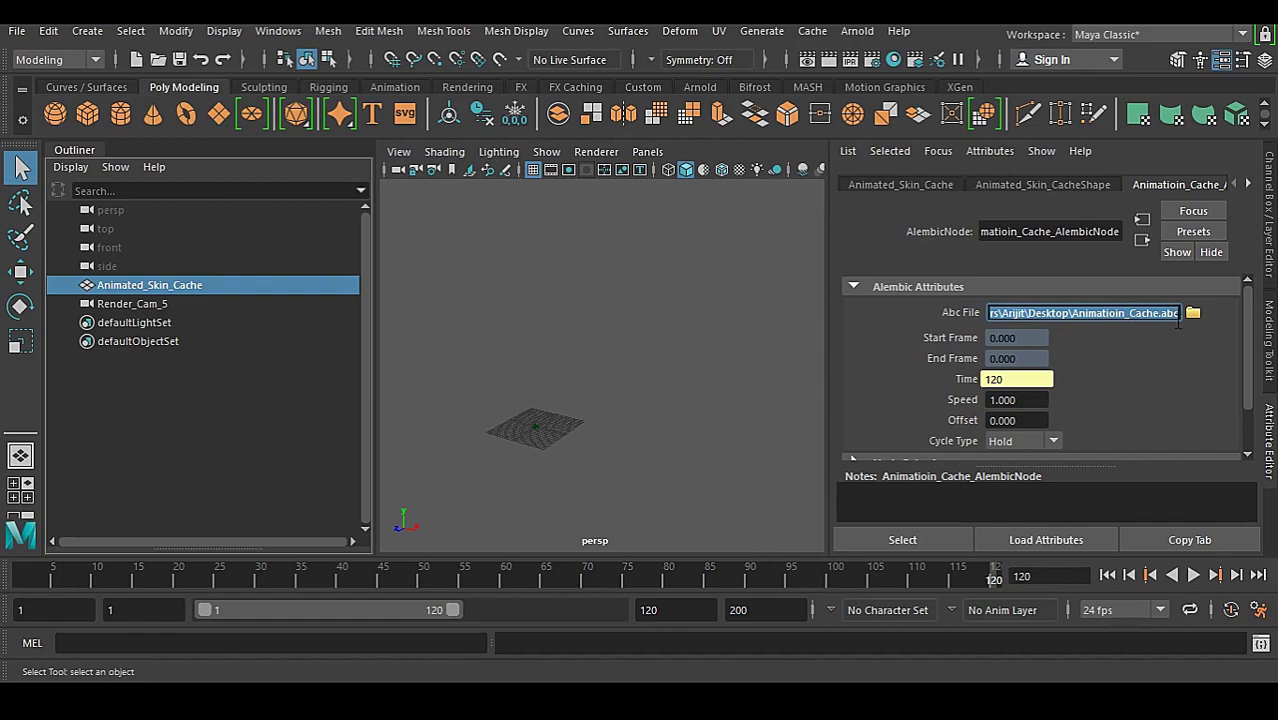
triple_click(1064, 318)
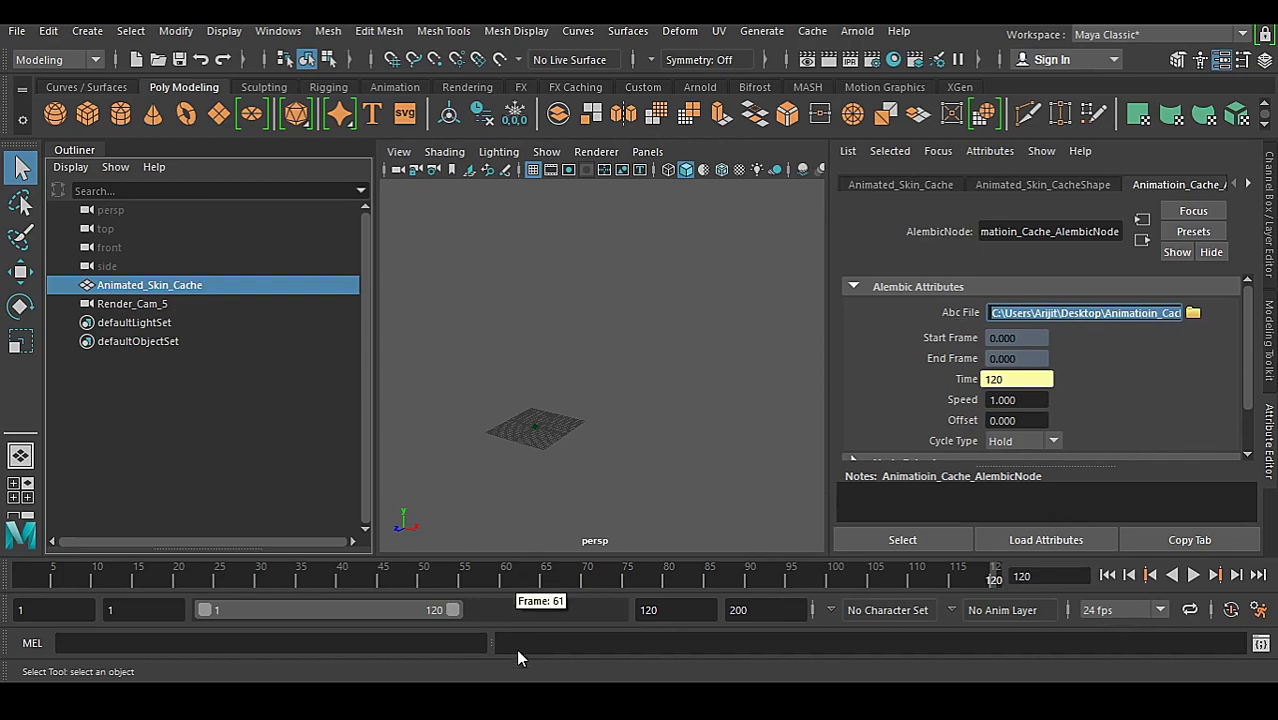
click(497, 698)
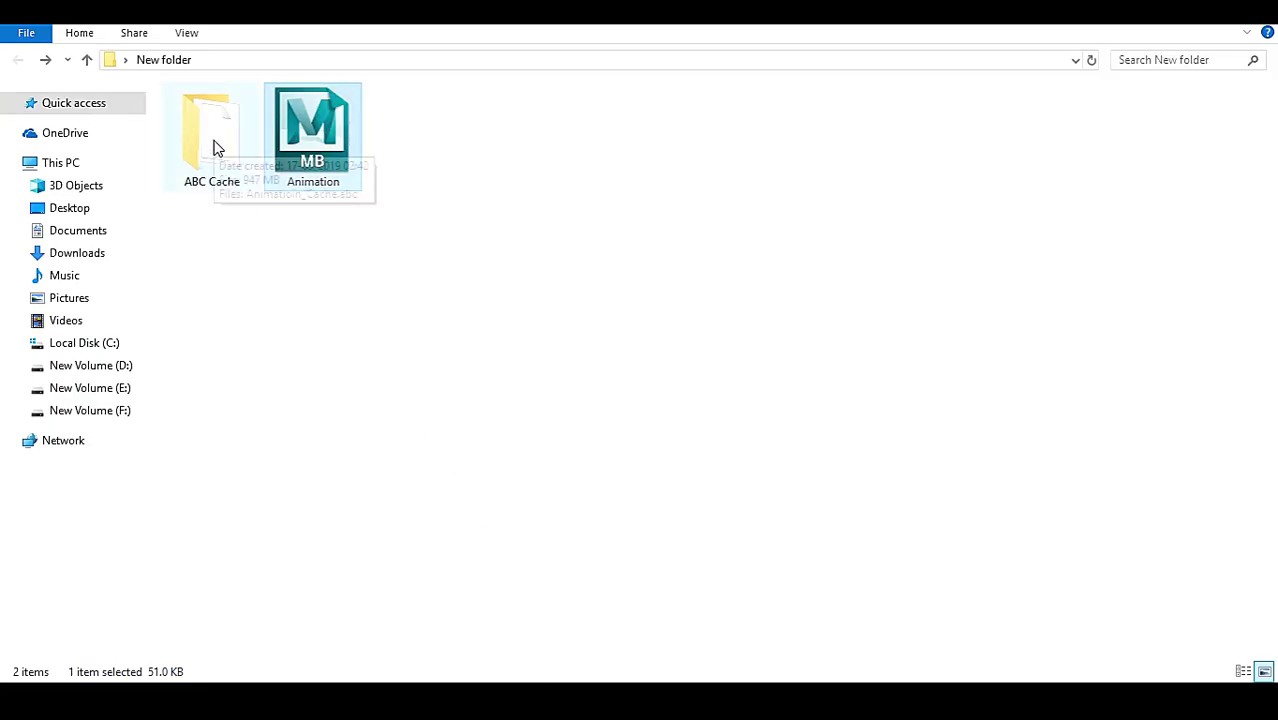
click(1164, 14)
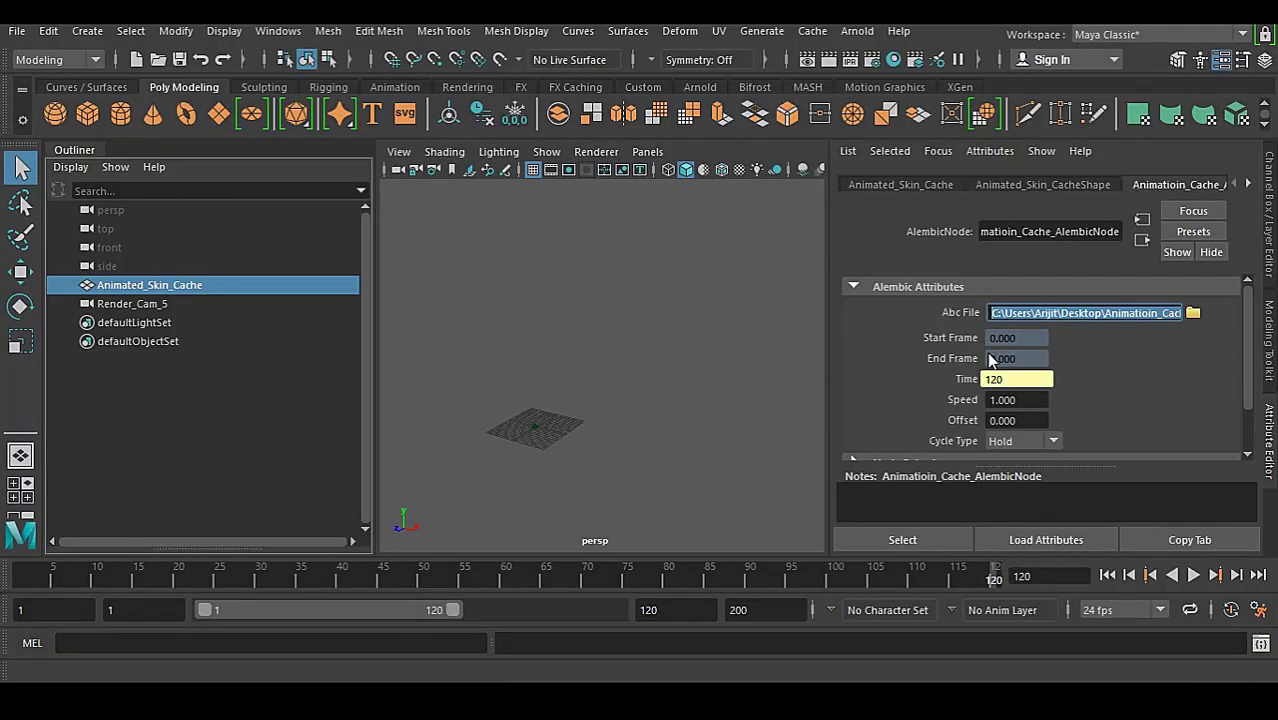
Try to repath the Alembic node's Abc File to Animatioin_Cache.abc in Desktop\New folder\ABC Cache and check the path.
click(1193, 314)
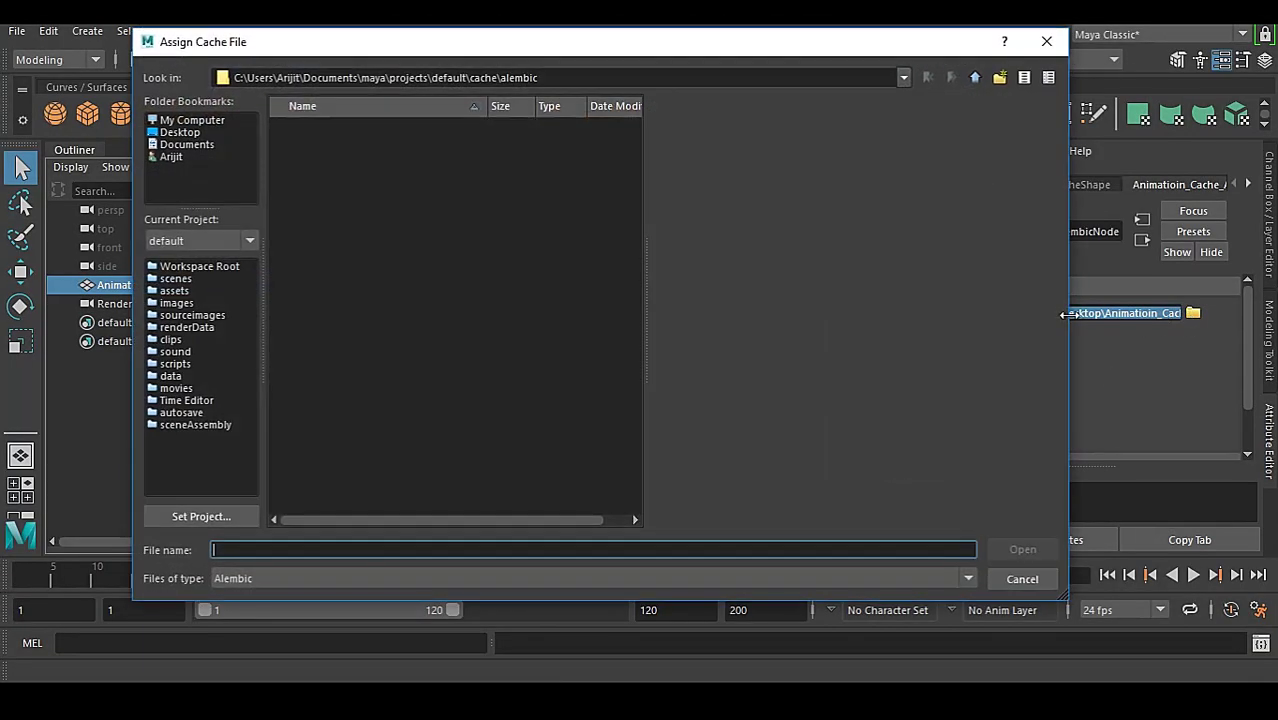
click(178, 132)
double_click(309, 128)
double_click(322, 128)
click(331, 130)
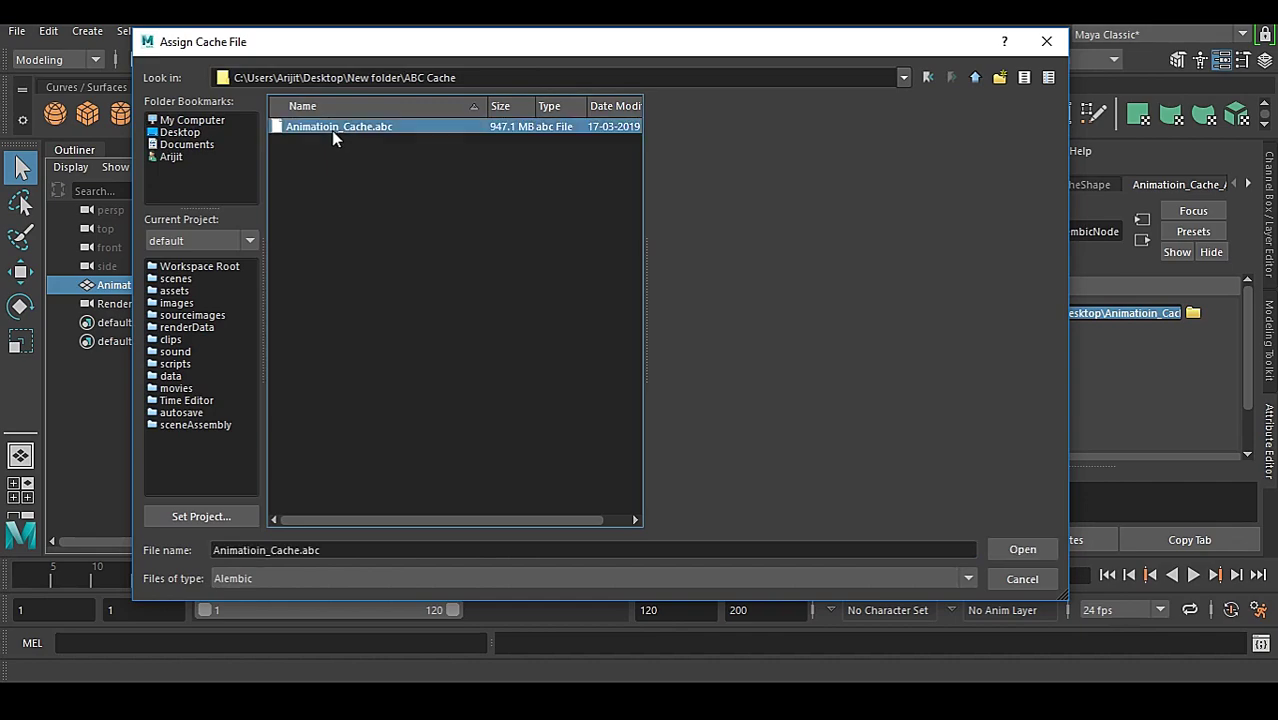
click(1037, 550)
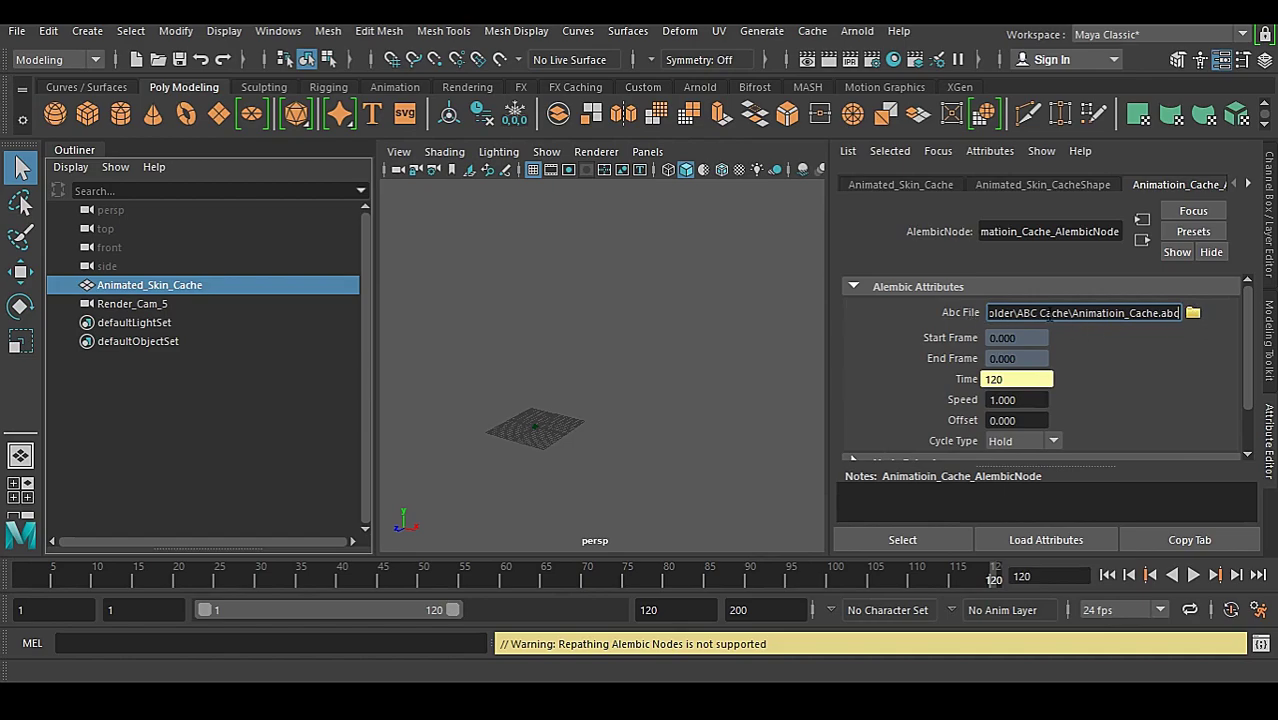
drag(1176, 314, 910, 319)
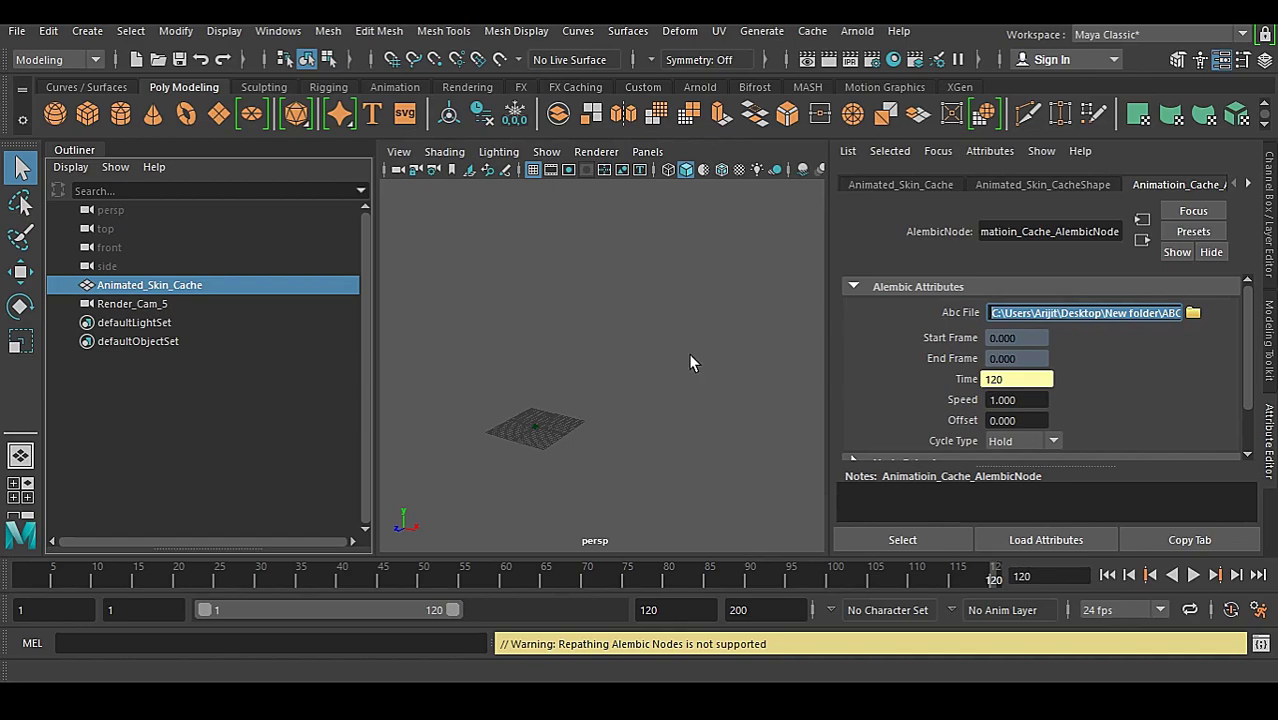
click(822, 31)
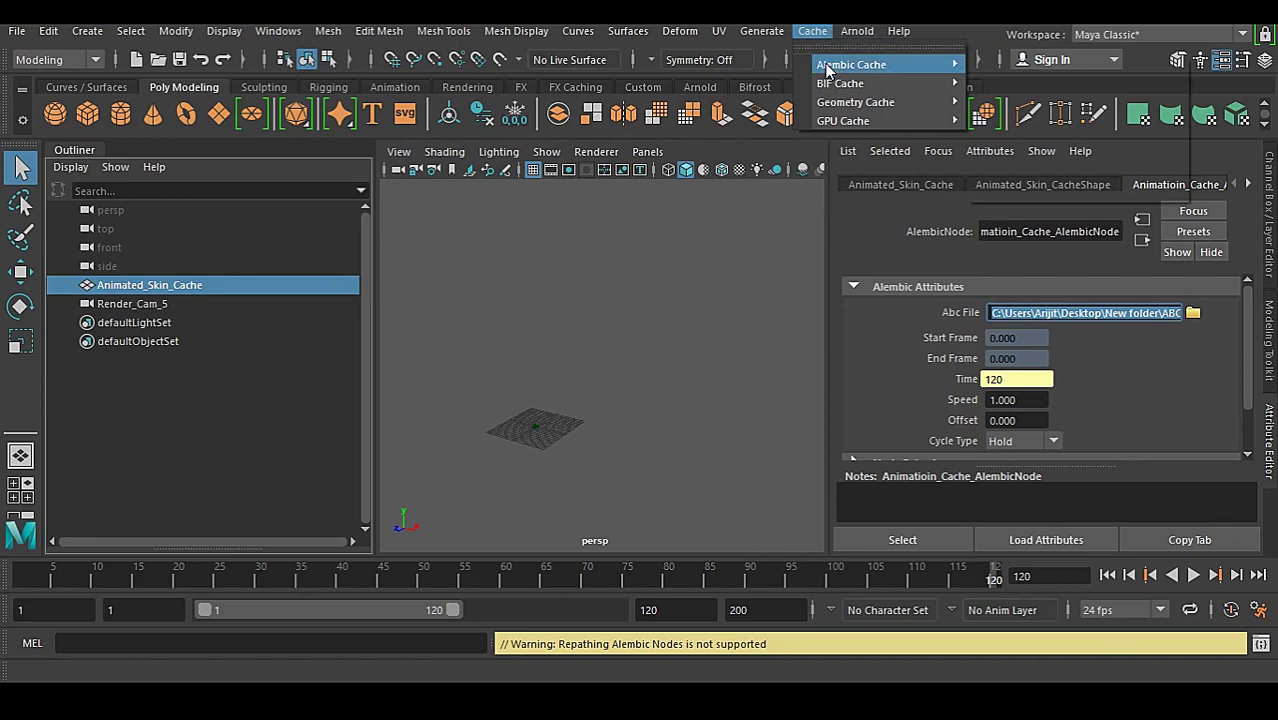
mouse_move(850, 64)
click(1070, 118)
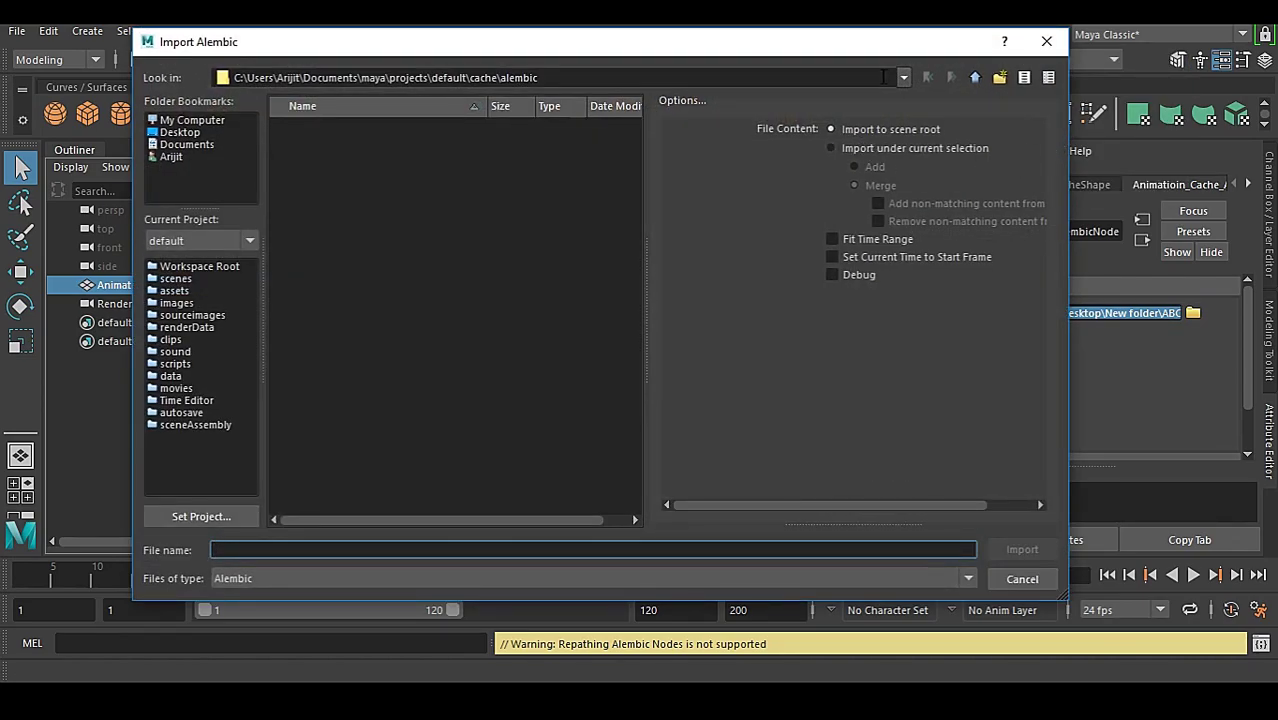
click(849, 152)
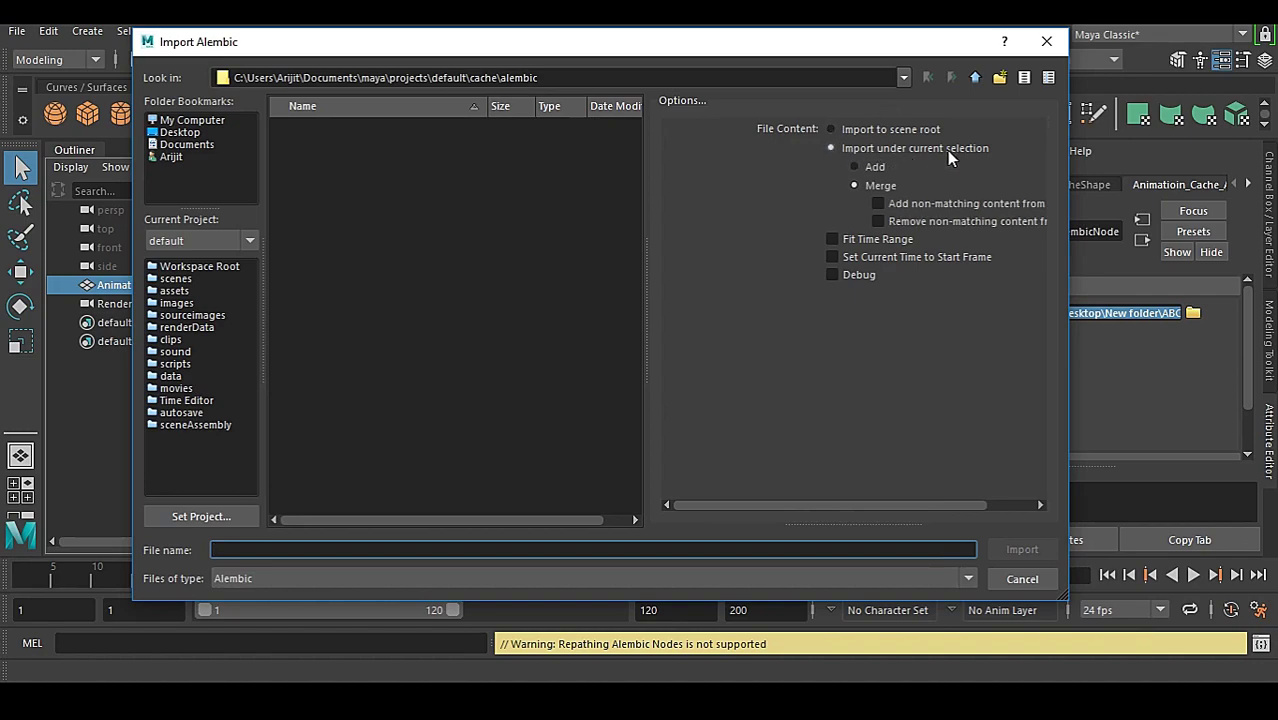
drag(671, 42, 822, 45)
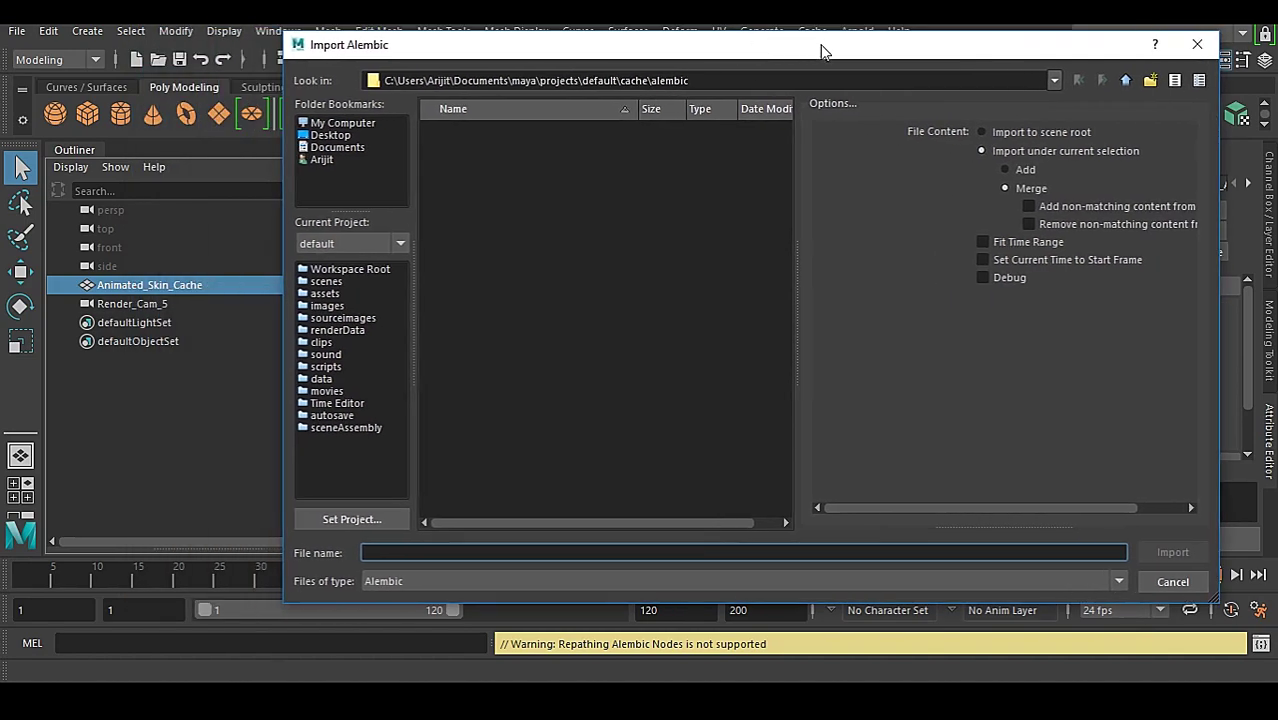
click(1197, 46)
click(581, 399)
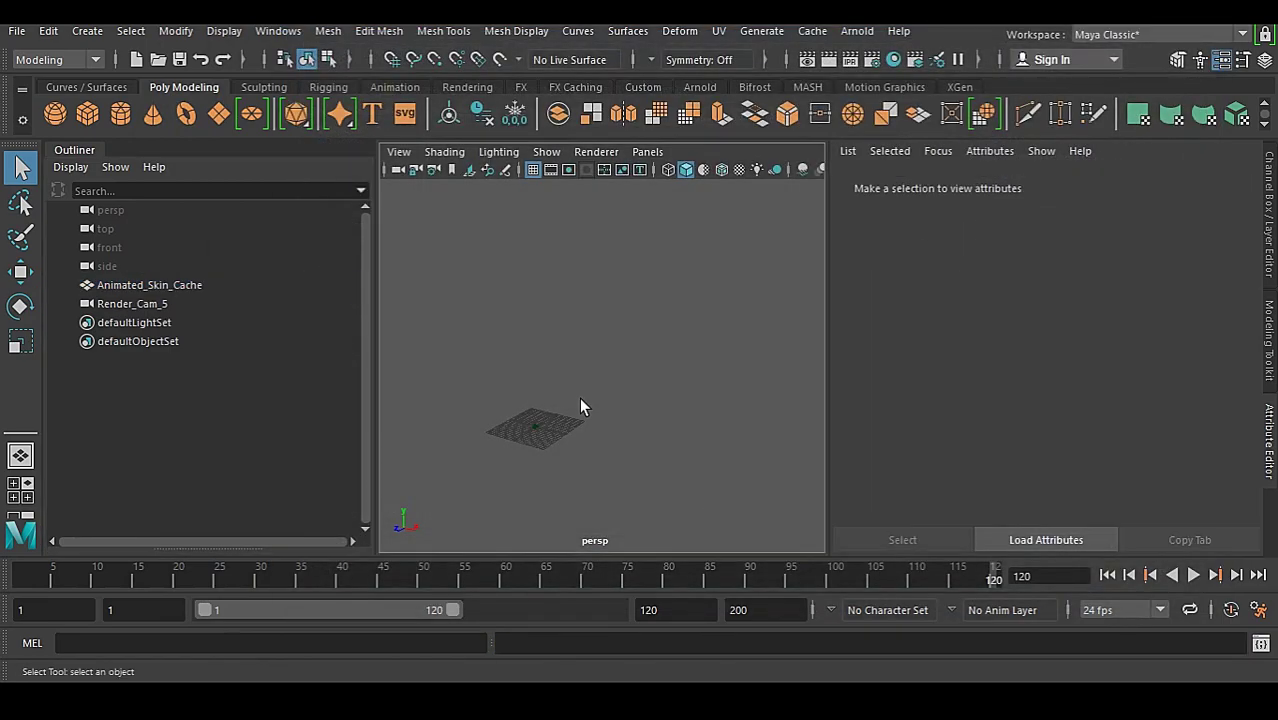
Import Animatioin_Cache.abc from Desktop\New folder\ABC Cache with Import under current selection and Merge.
click(812, 31)
mouse_move(850, 64)
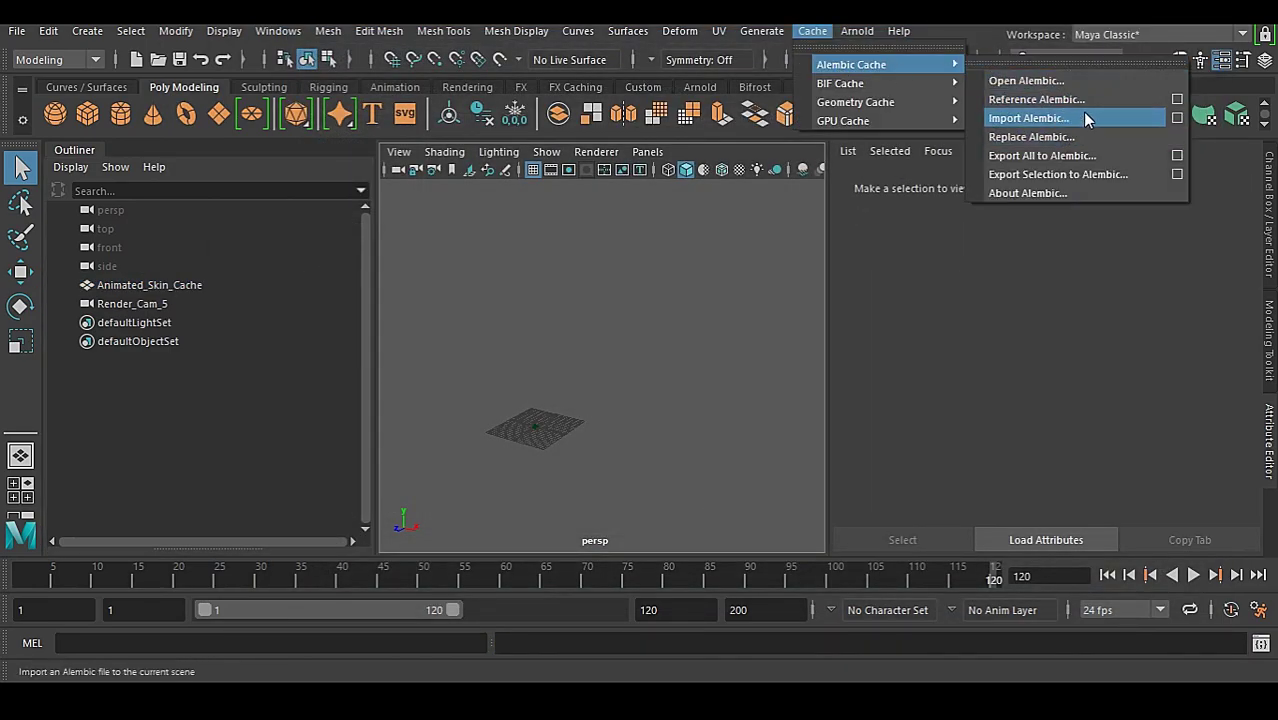
click(1030, 118)
click(1024, 150)
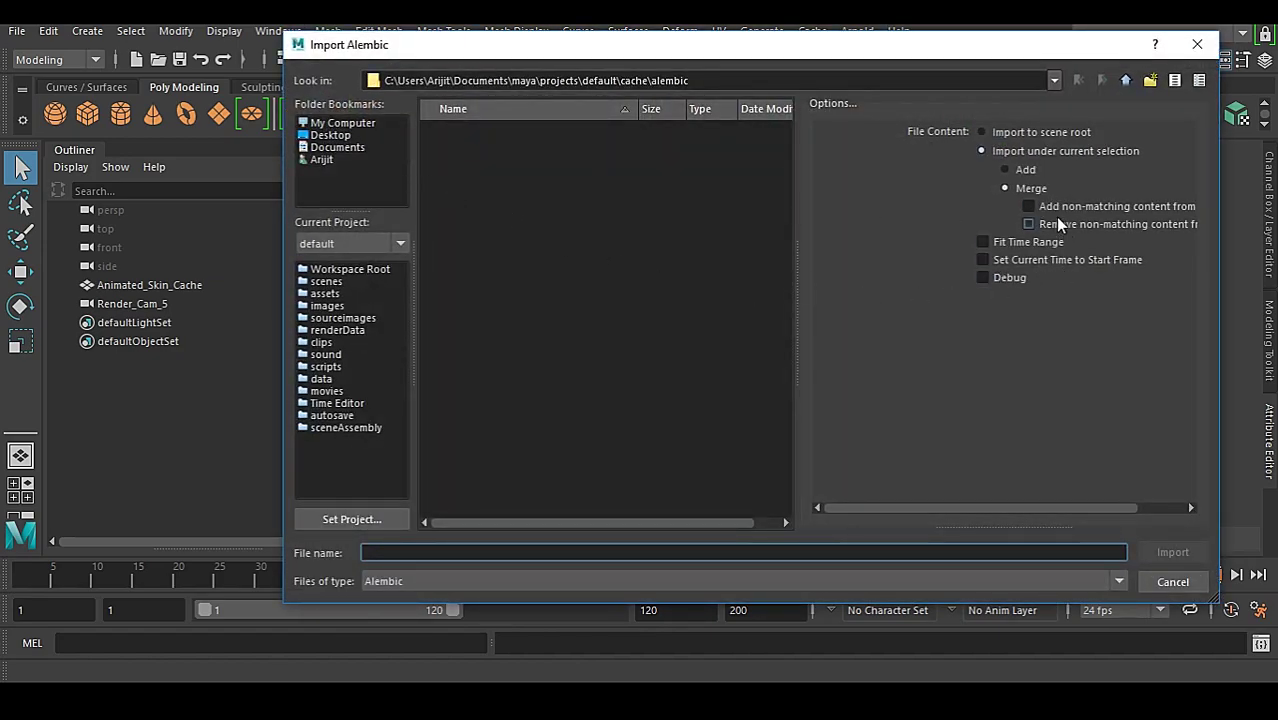
click(340, 136)
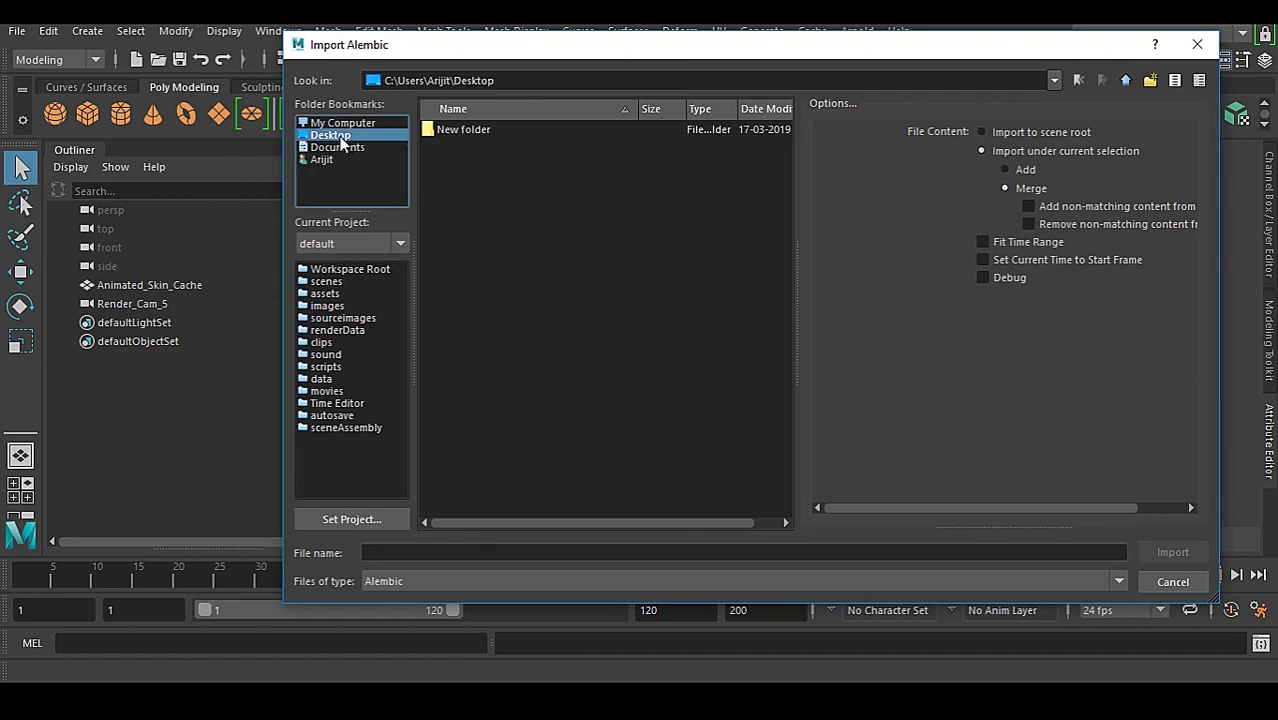
double_click(465, 129)
double_click(468, 130)
click(502, 133)
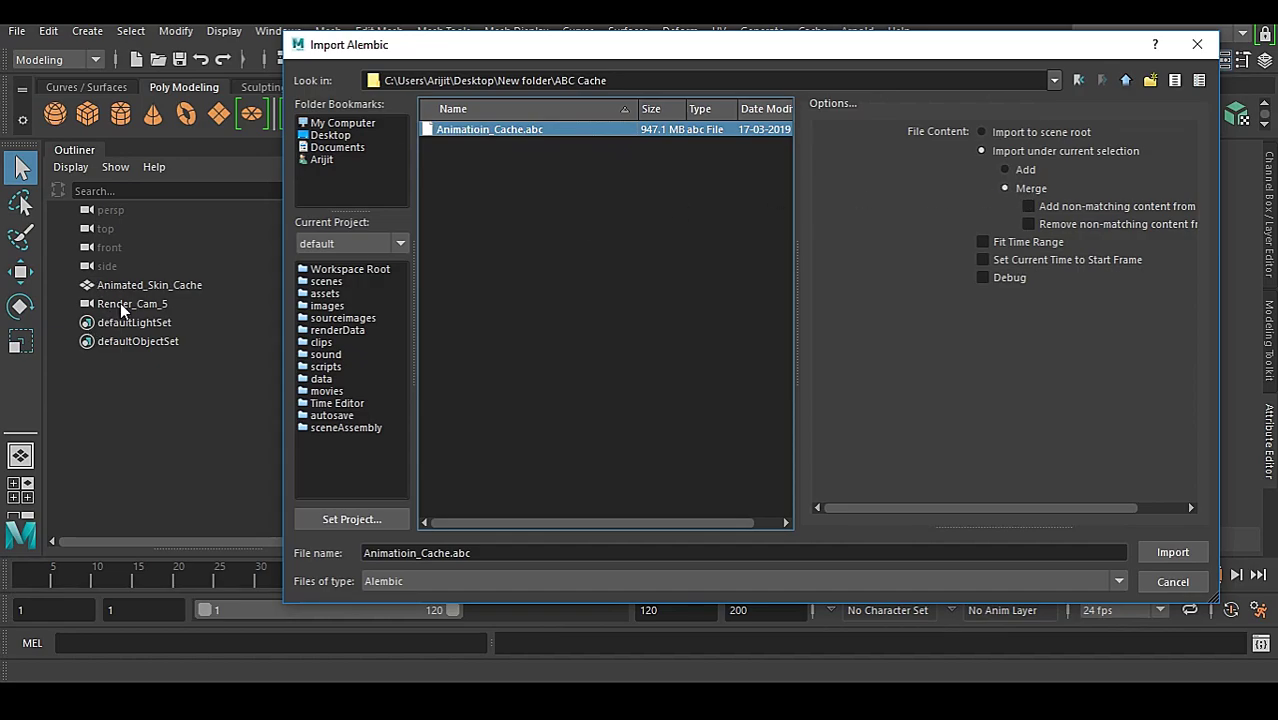
click(1173, 553)
Look over the creature in the persp view and select it to check its Alembic node attributes, then clear the selection.
alt+drag(610, 482, 498, 432)
alt+drag(573, 442, 495, 455)
alt+right_drag(495, 445, 573, 416)
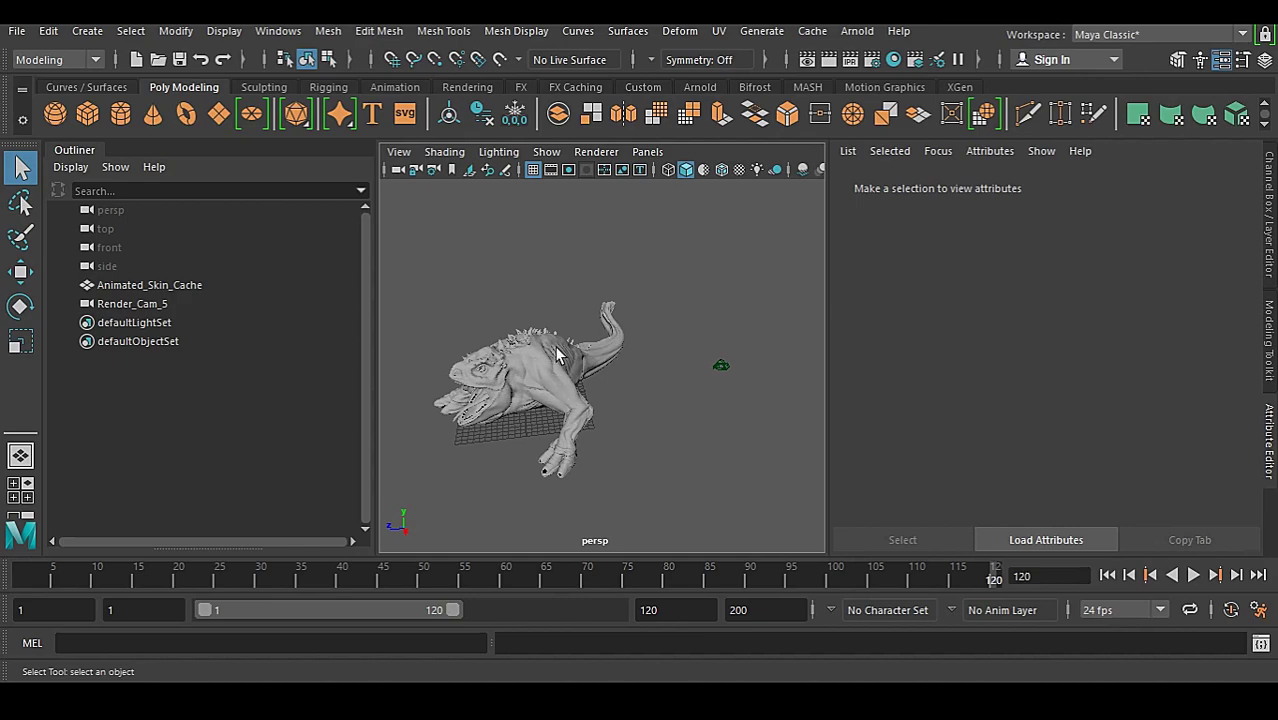
click(559, 365)
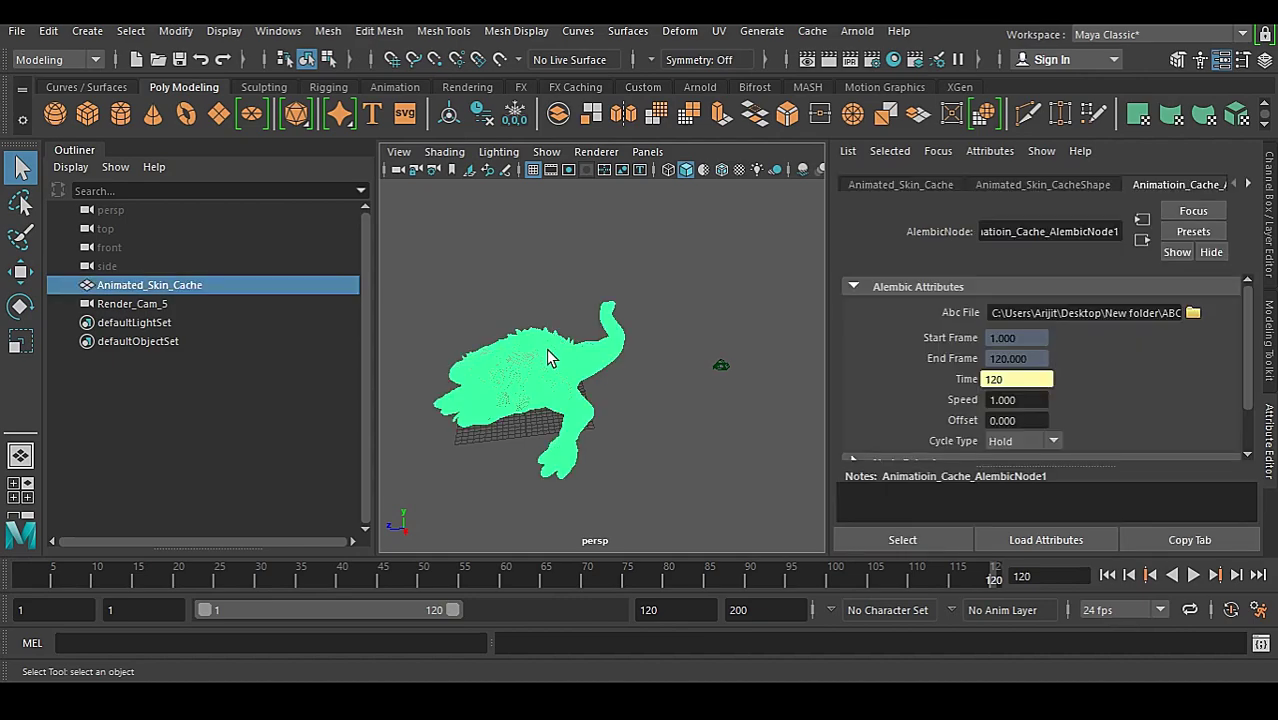
click(523, 283)
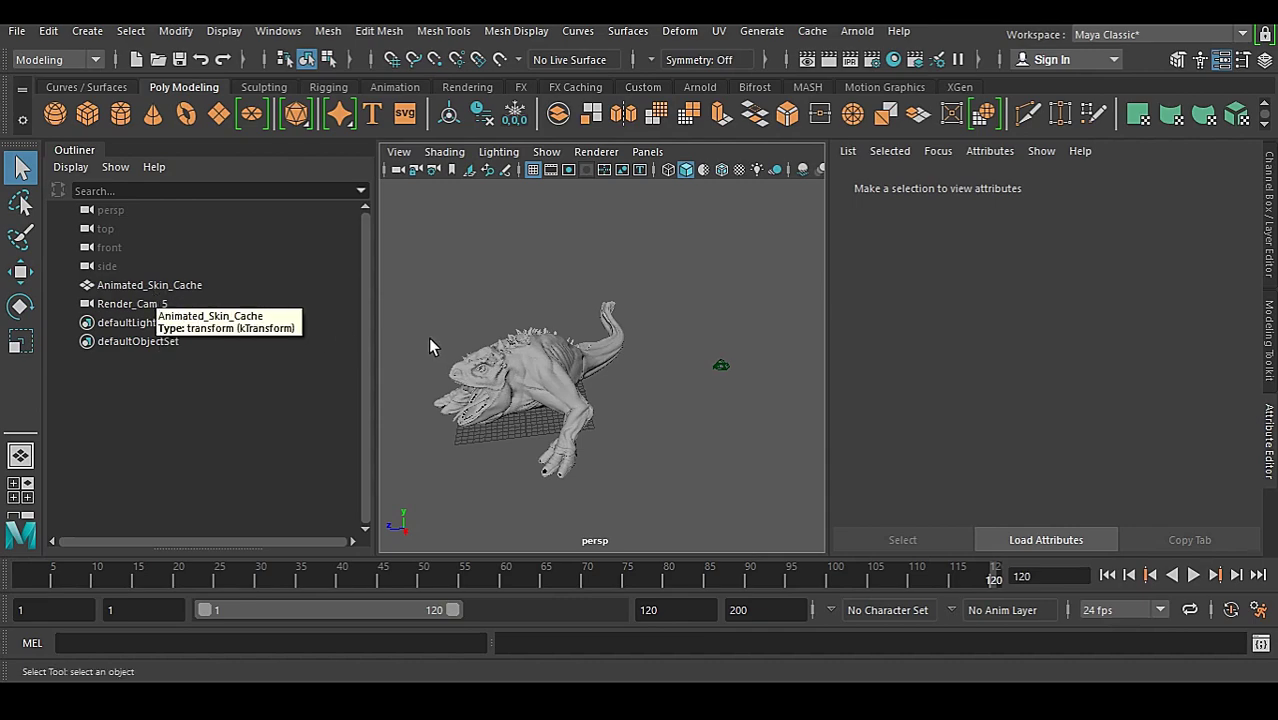
Reselect the creature mesh, inspect the full Abc File path of its Alembic node and deselect it.
click(495, 380)
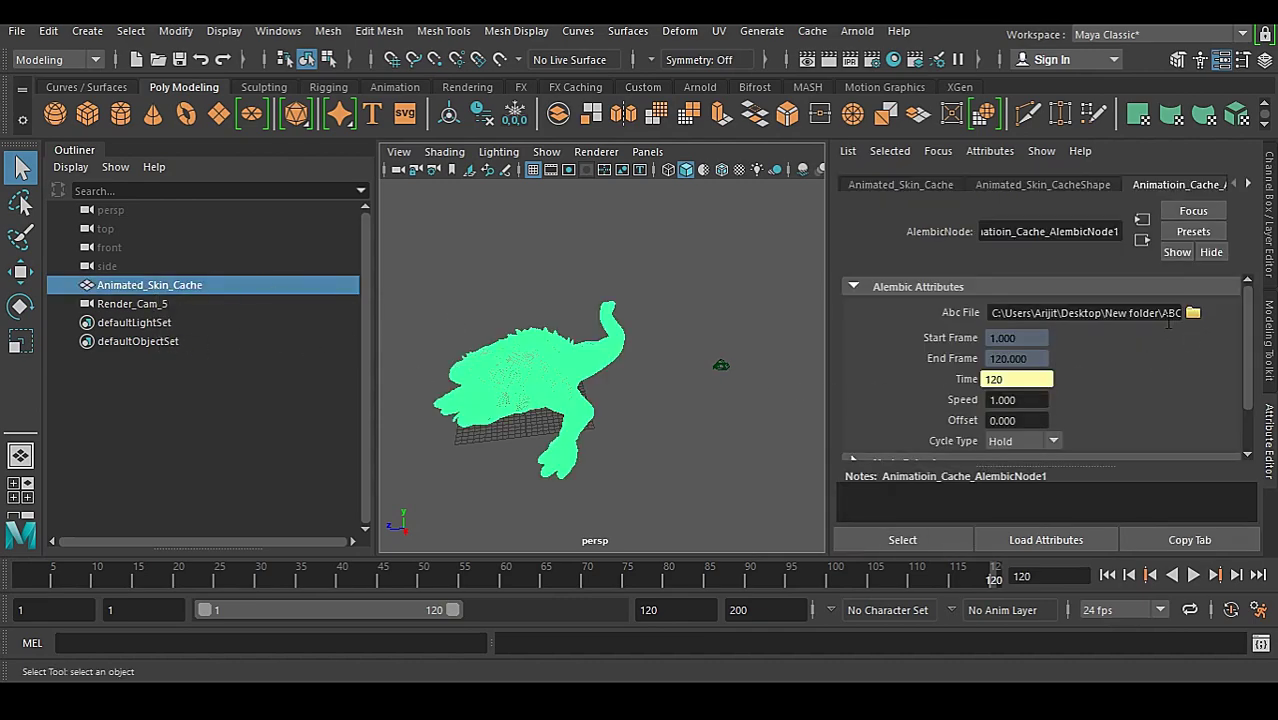
drag(1158, 313, 876, 317)
click(1067, 317)
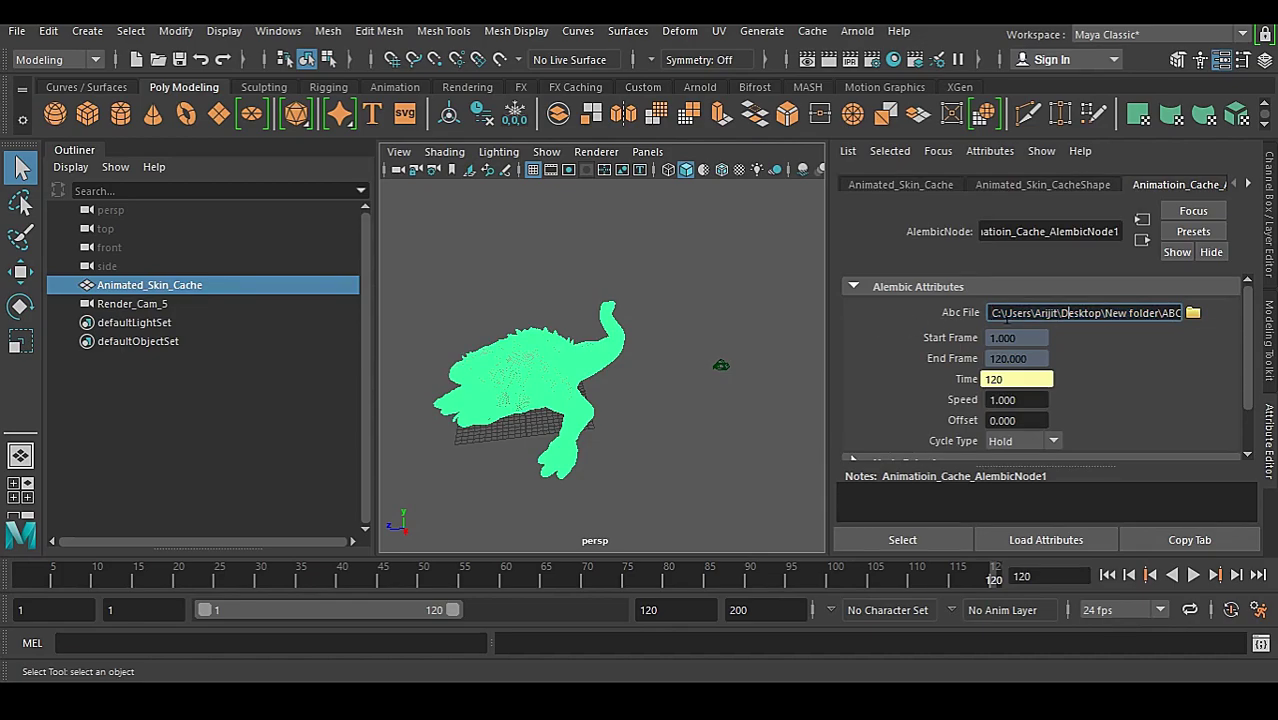
drag(990, 313, 1213, 320)
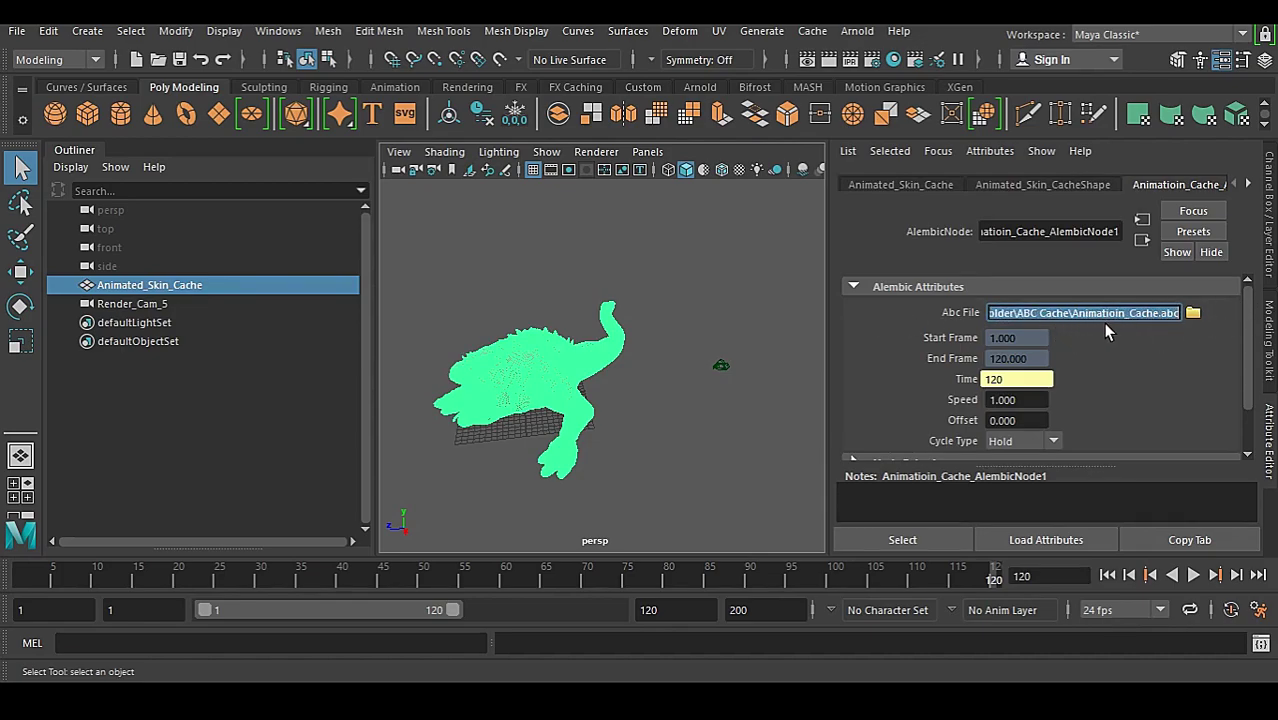
click(723, 424)
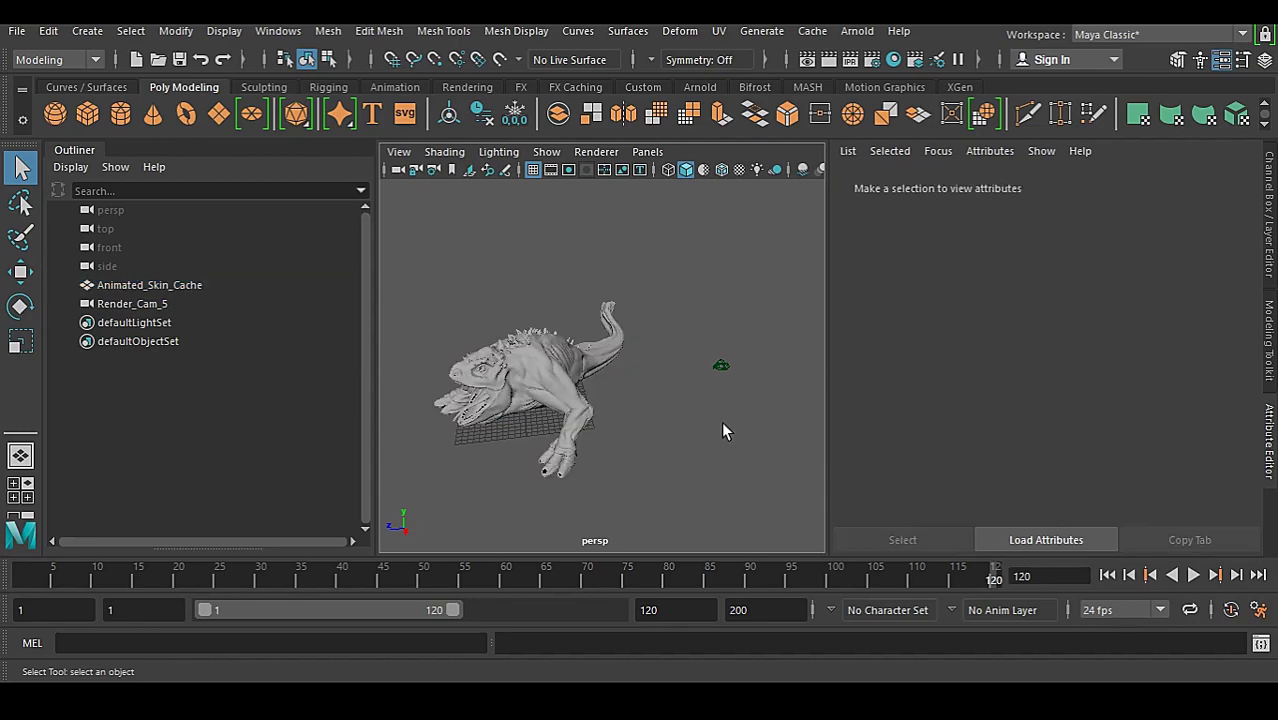
alt+middle_drag(636, 431, 653, 408)
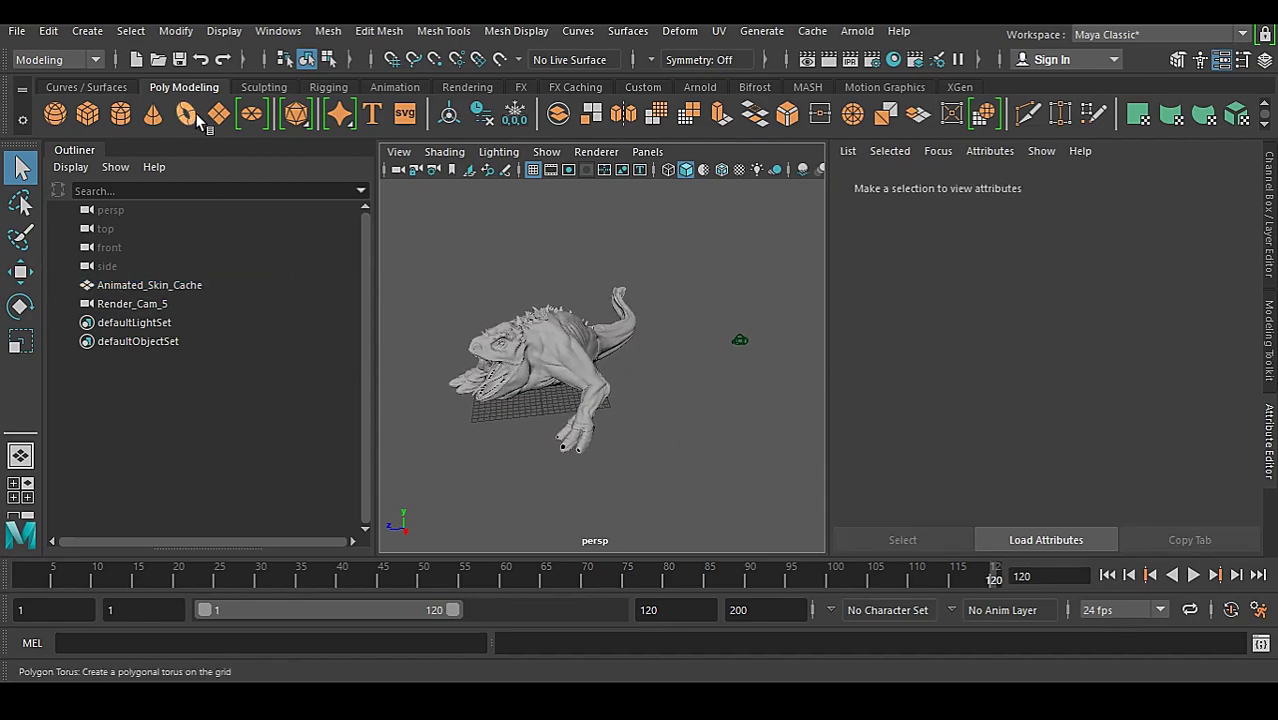
Start a new scene without saving the changes to Animation.mb.
click(137, 60)
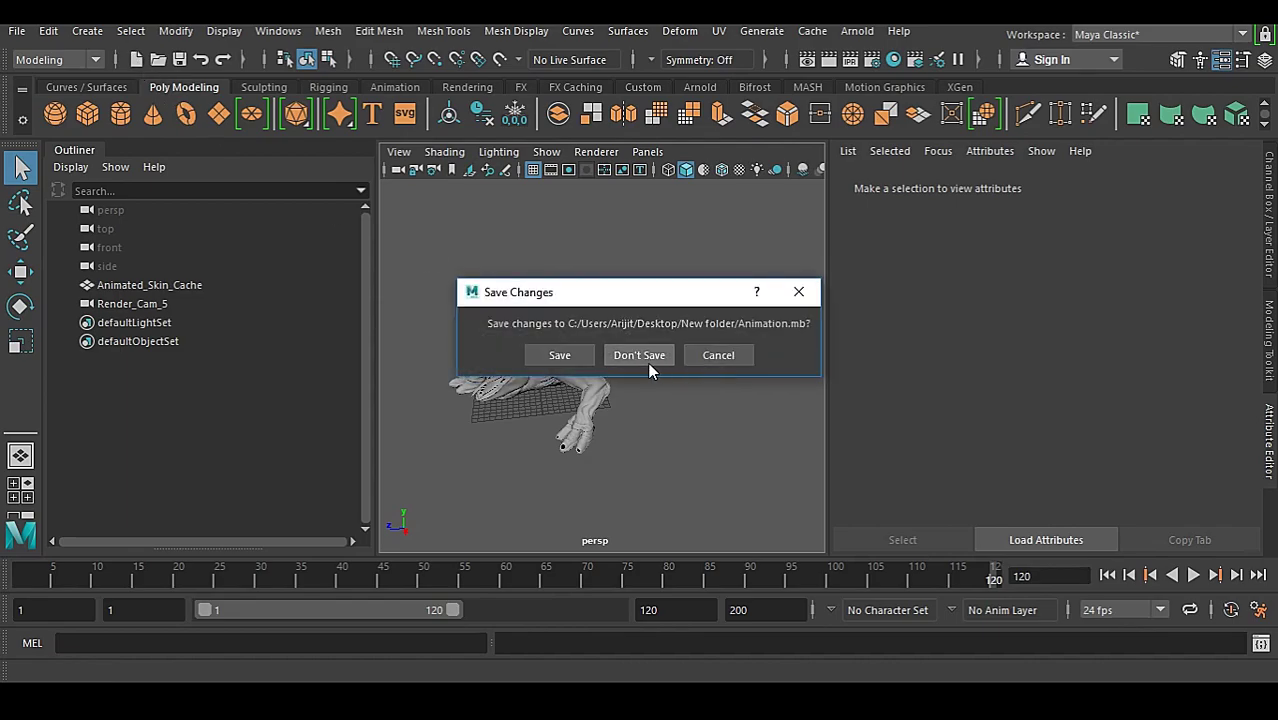
click(647, 362)
click(17, 31)
click(60, 199)
click(1180, 583)
Open Animation.mb from Desktop\New folder without saving the empty scene.
click(17, 31)
click(97, 45)
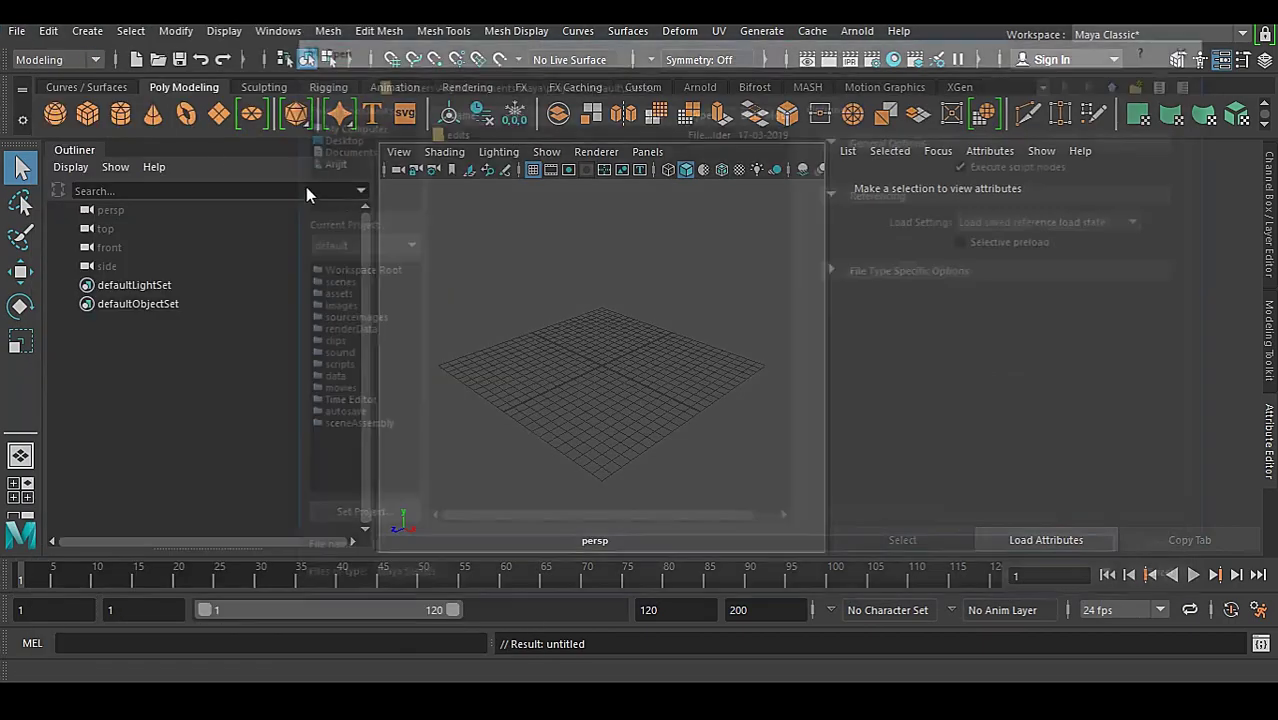
click(358, 123)
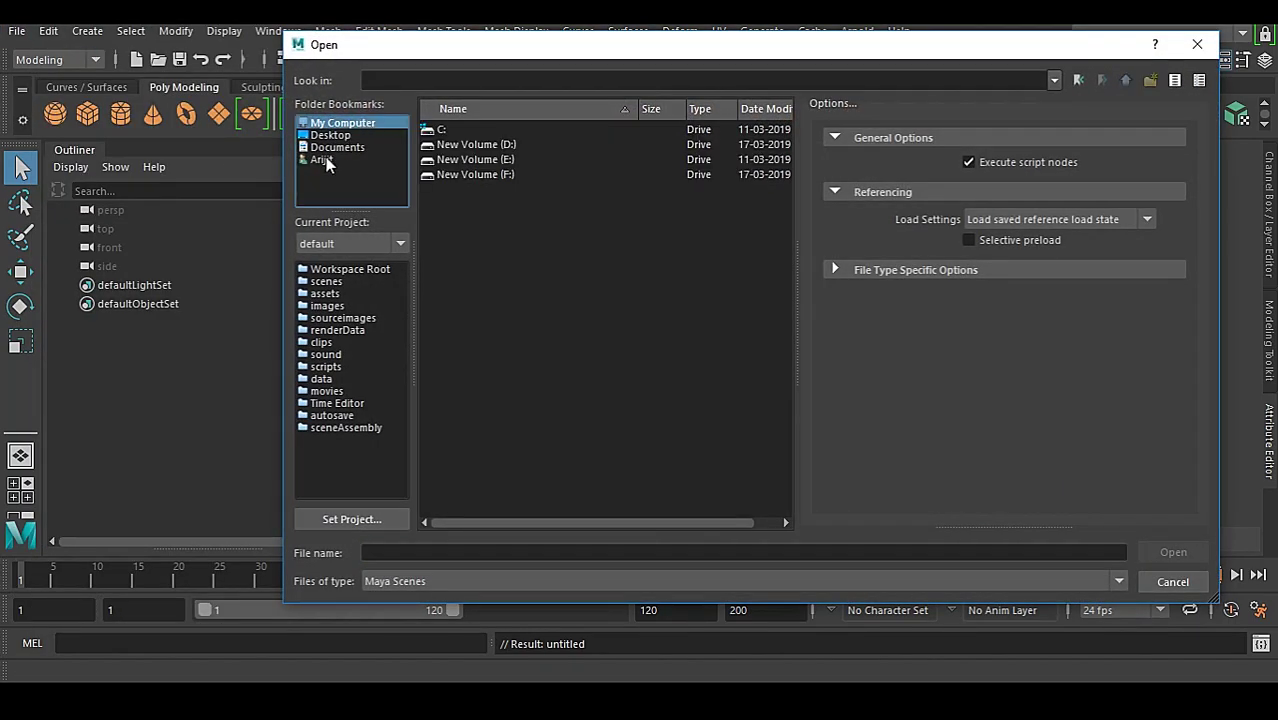
click(338, 135)
double_click(485, 131)
click(470, 146)
click(1172, 552)
click(641, 353)
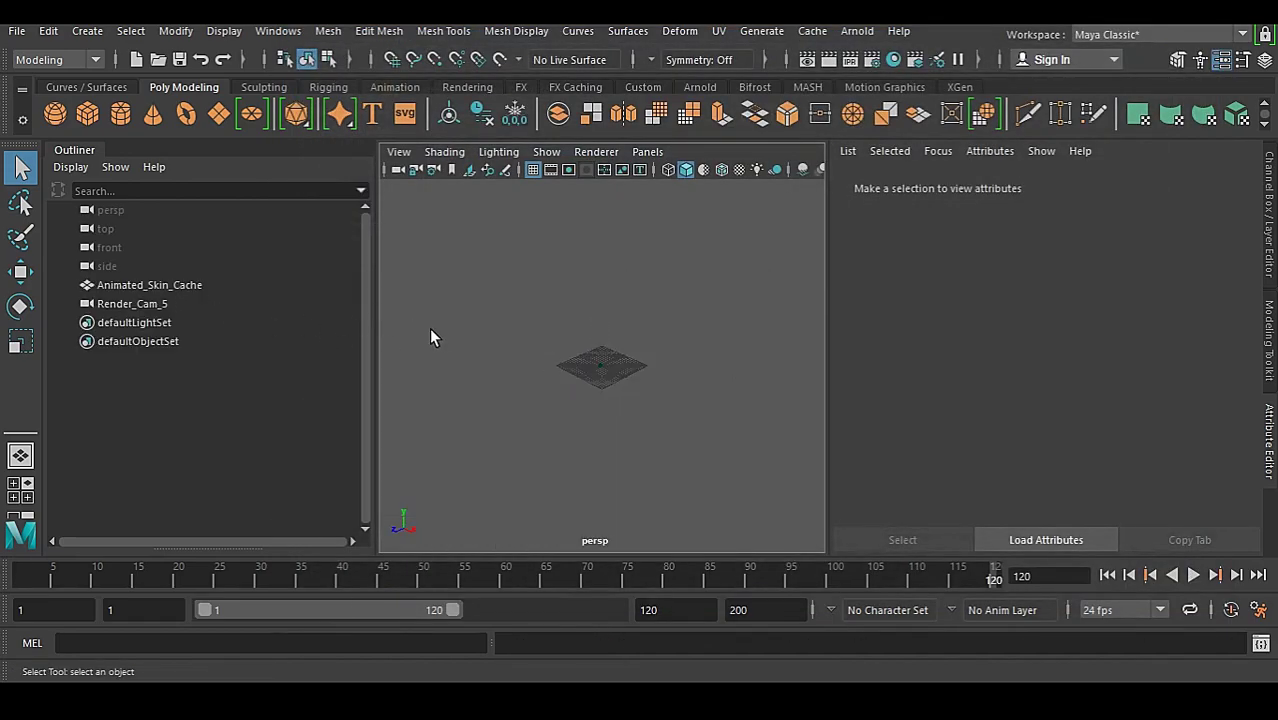
Rename the Animated_Skin_Cache mesh as Animated_Skin_Cache_1 and clear the selection.
click(198, 286)
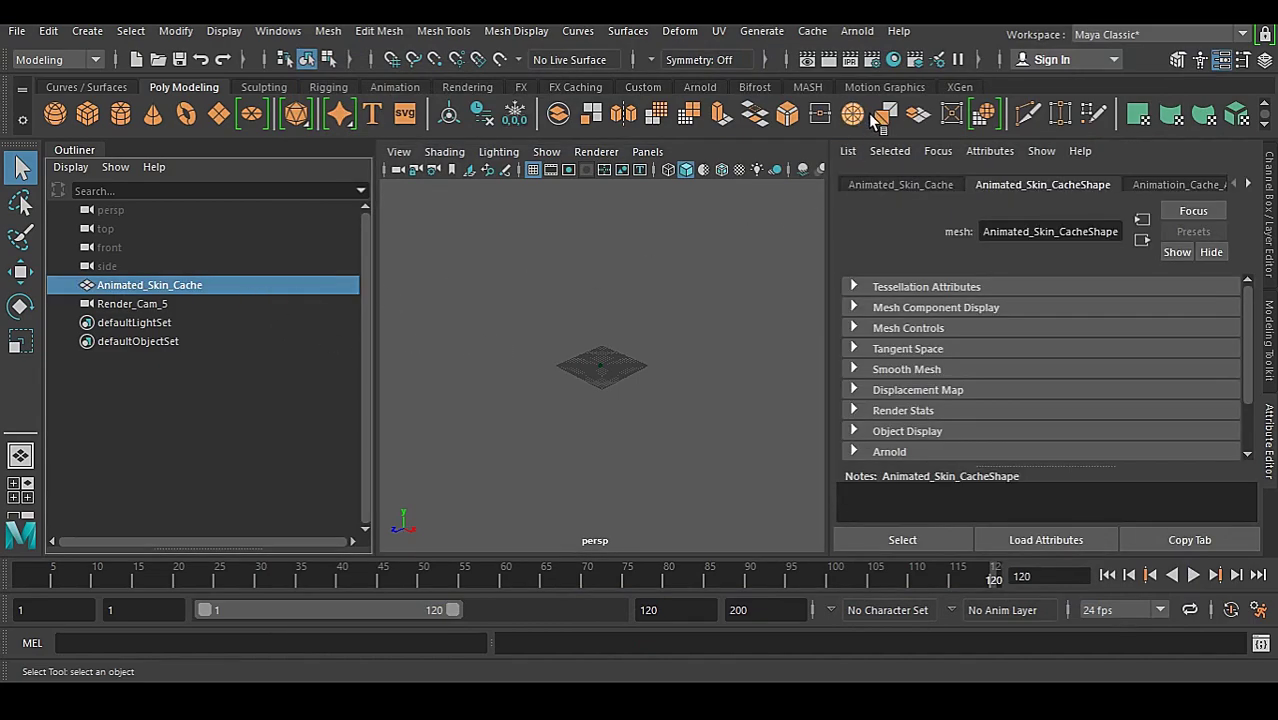
double_click(216, 289)
text(_1)
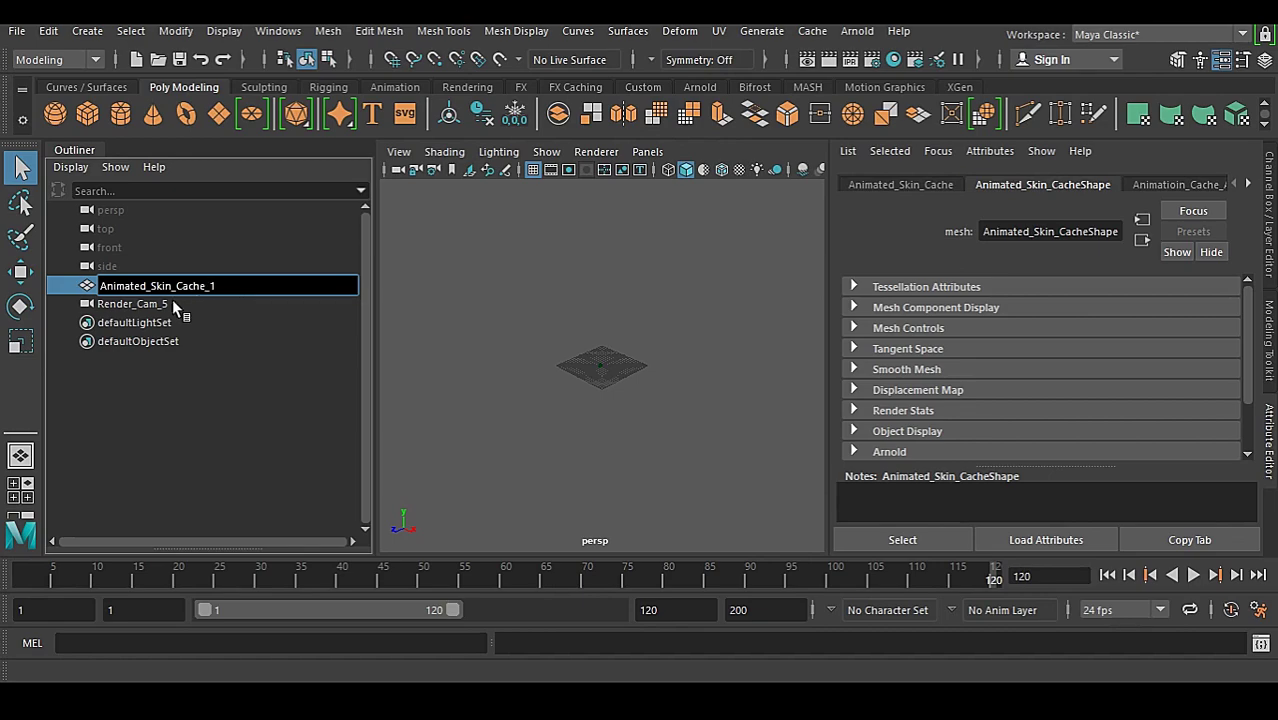
click(490, 304)
Try to merge Animatioin_Cache.abc from the ABC Cache folder into the scene with the renamed mesh, using Import under current selection.
click(812, 31)
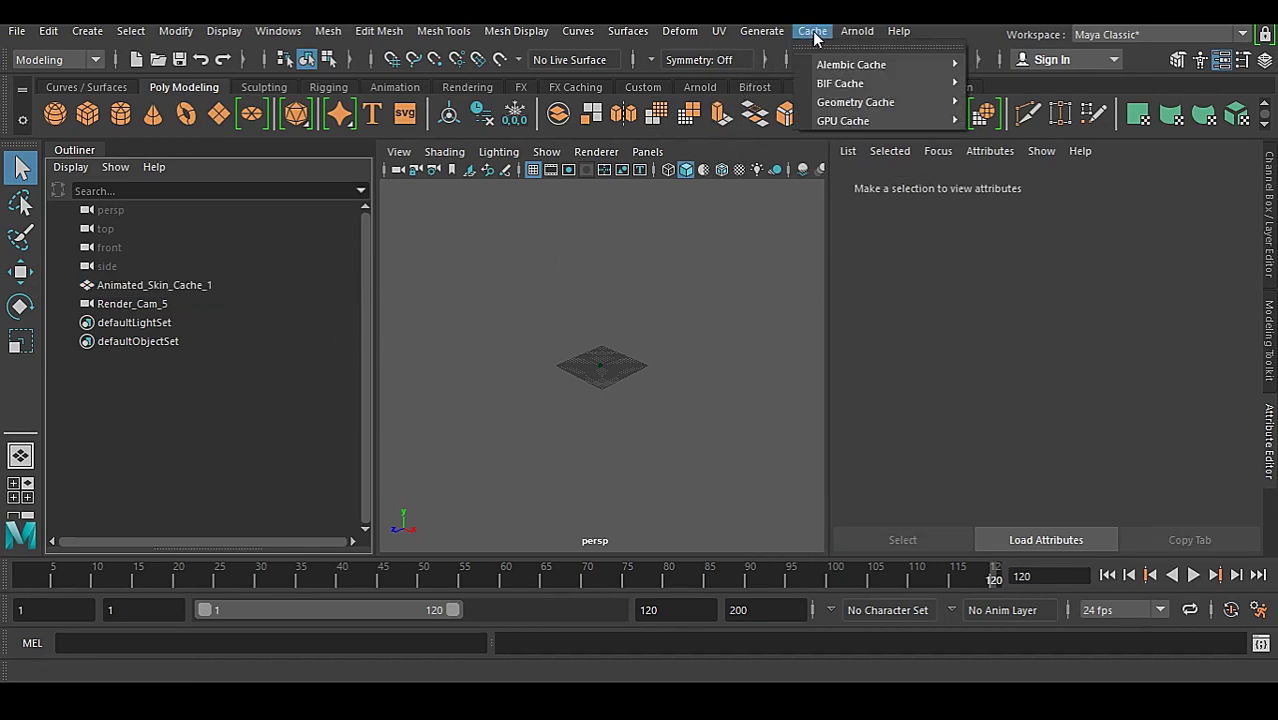
mouse_move(830, 66)
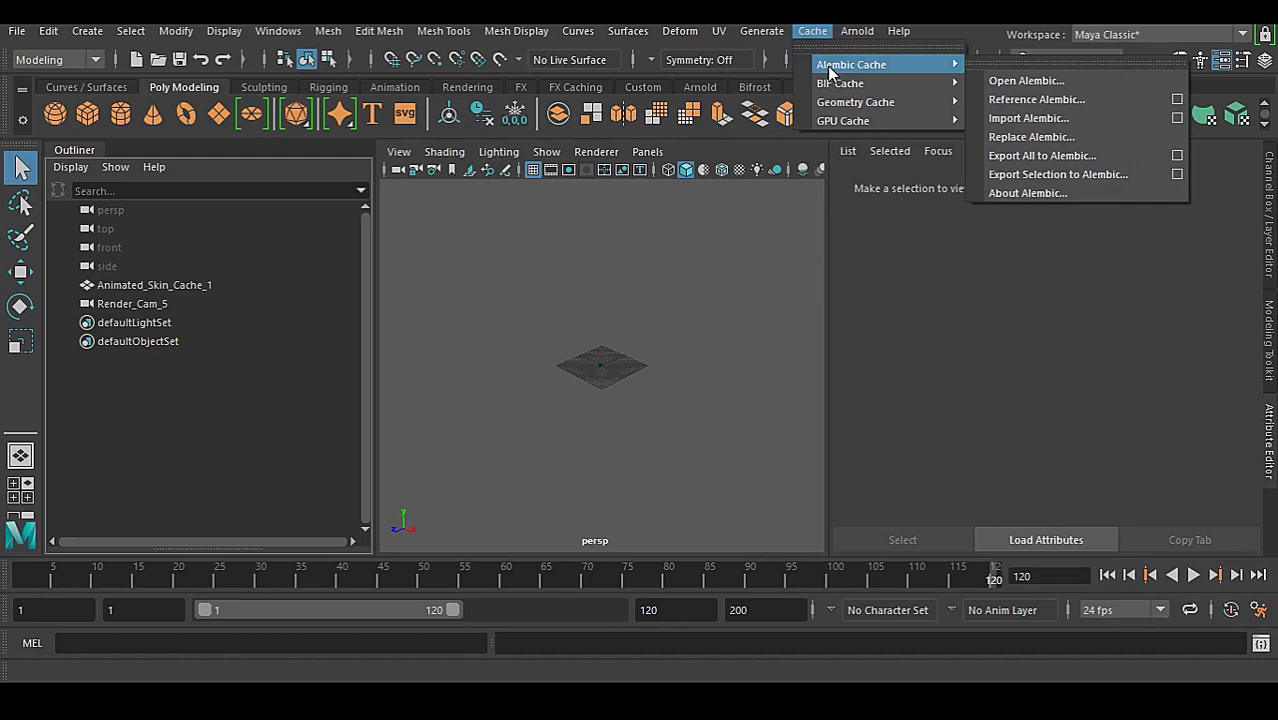
click(1043, 124)
click(445, 131)
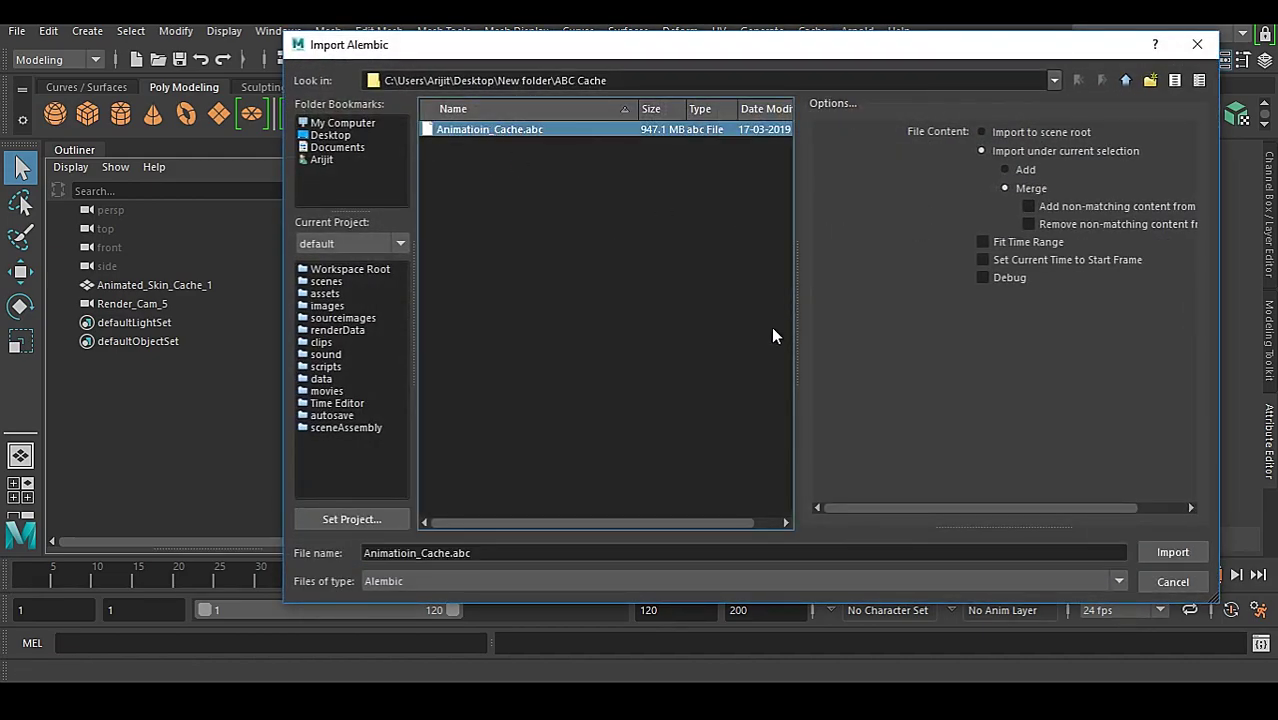
click(1174, 554)
drag(650, 257, 748, 372)
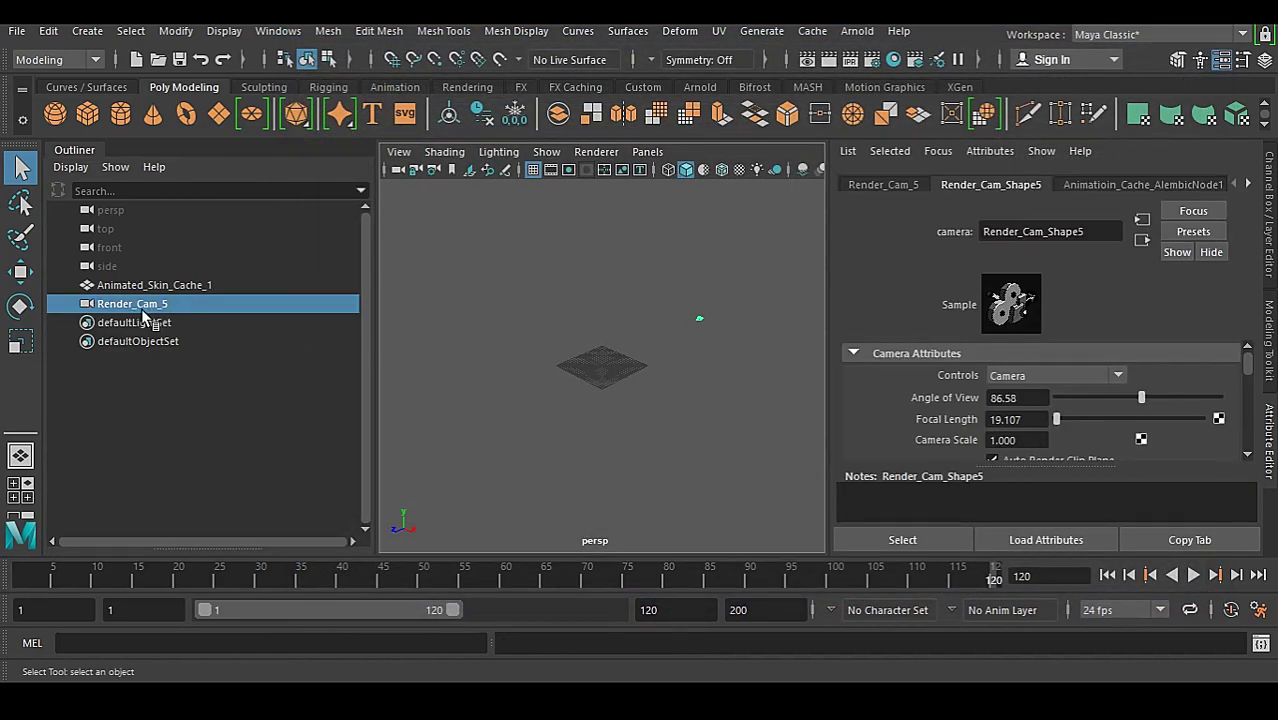
Rename the Animated_Skin_Cache_1 mesh back to Animated_Skin_Cache and clear the selection.
click(197, 286)
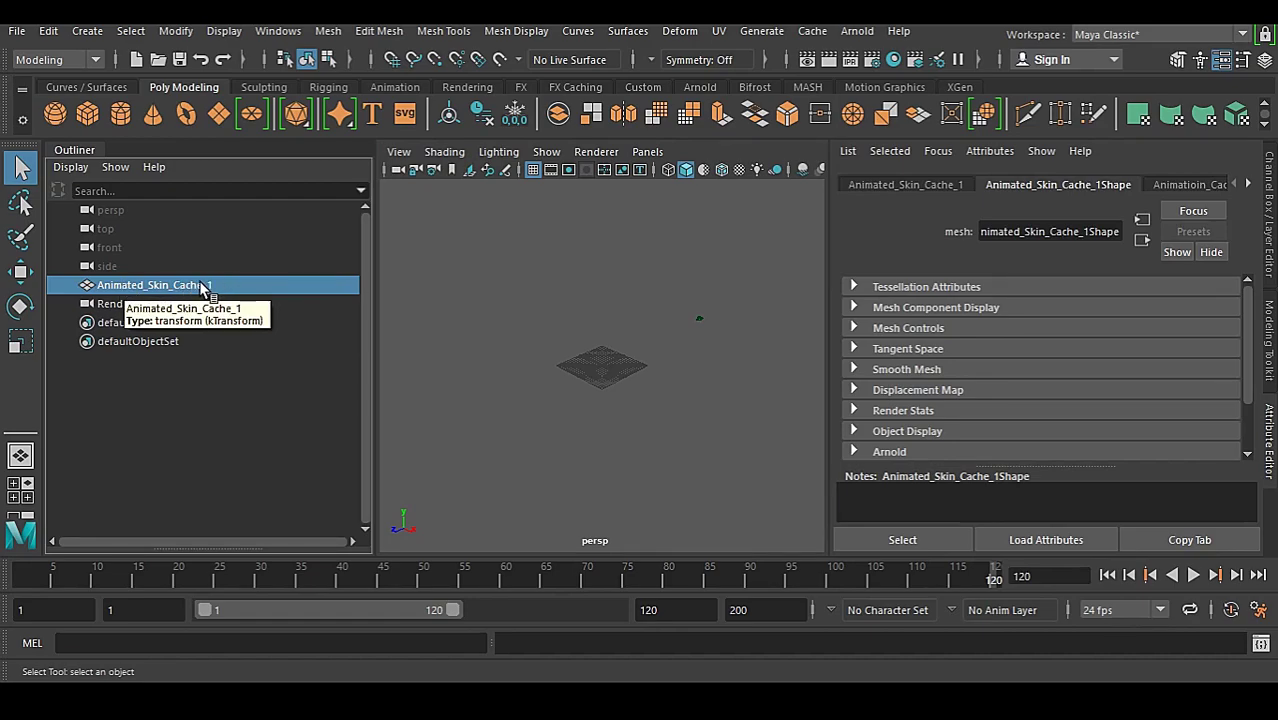
click(764, 31)
double_click(244, 284)
key(BackSpace)
click(257, 436)
Import Animatioin_Cache.abc from the ABC Cache folder again with Import under current selection and Merge.
click(812, 31)
mouse_move(840, 83)
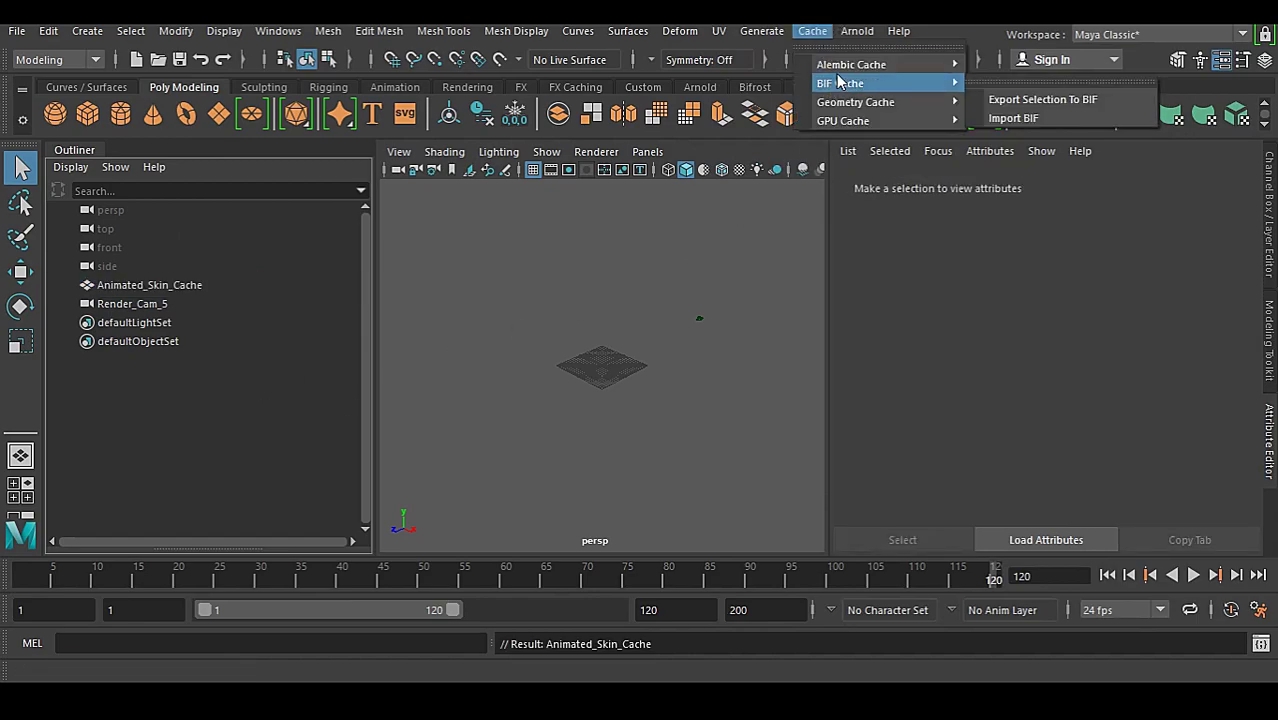
mouse_move(860, 64)
click(1028, 119)
double_click(472, 130)
click(650, 362)
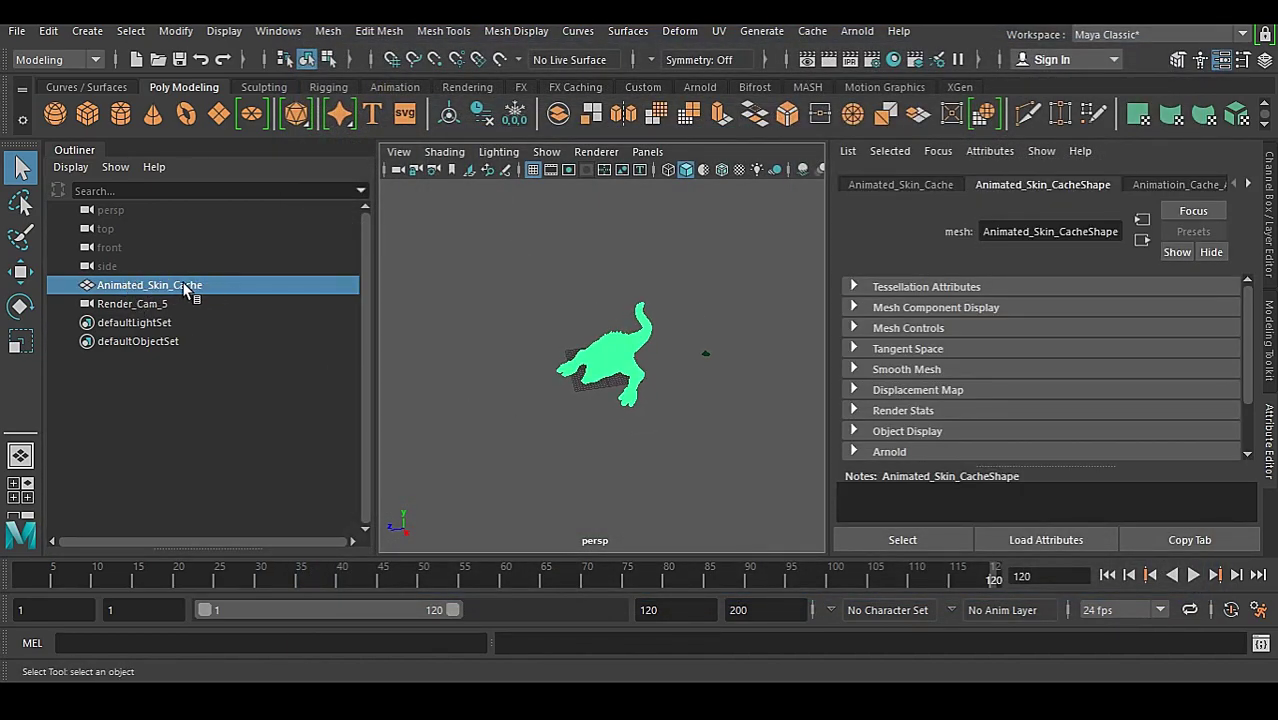
Select the creature mesh, inspect the Abc File path of its Alembic node and deselect it.
click(468, 288)
click(605, 355)
click(1185, 186)
drag(1176, 318, 862, 324)
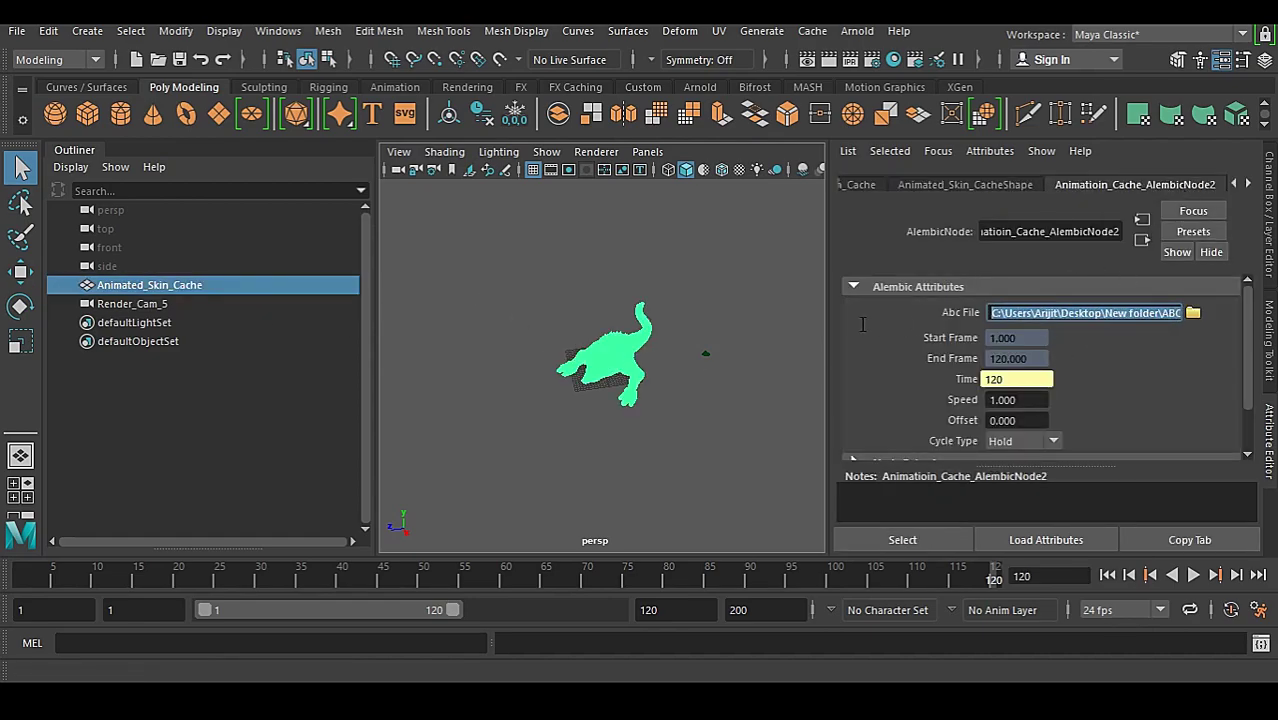
click(641, 439)
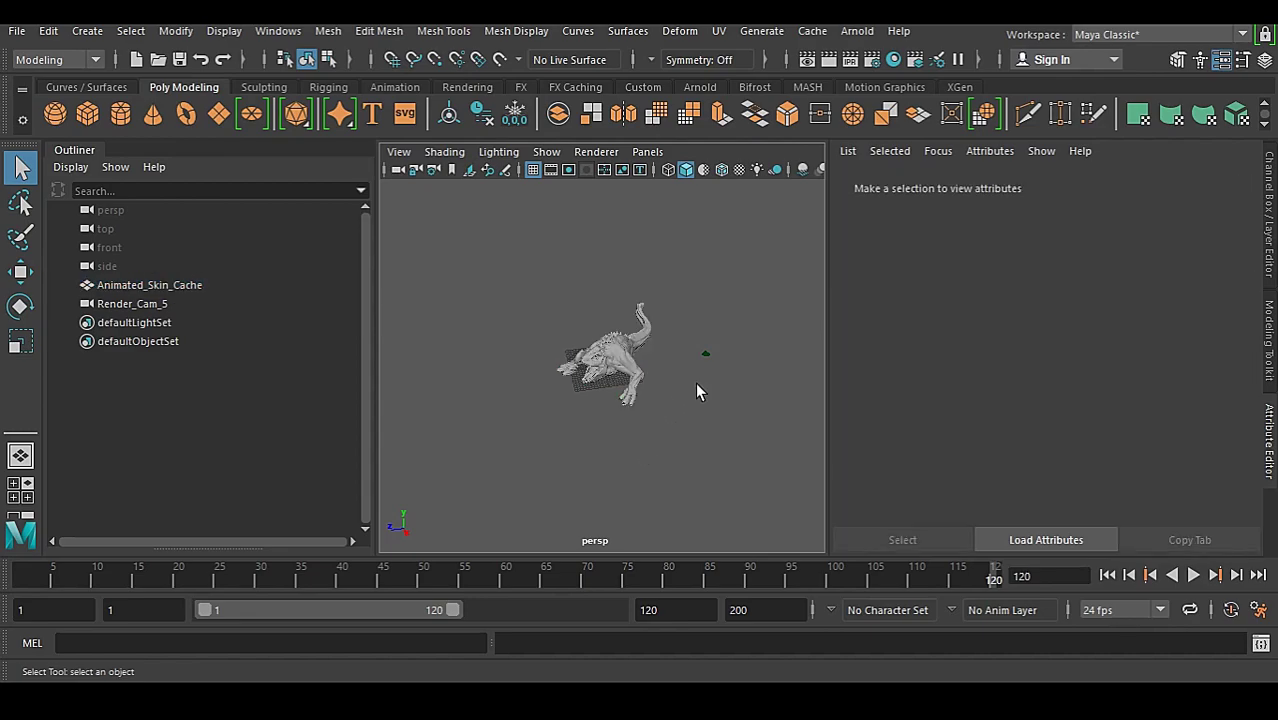
Select the creature and review the options of the general Import and Import Alembic dialogs, closing both without importing.
click(618, 351)
scroll(618, 351, up, 5)
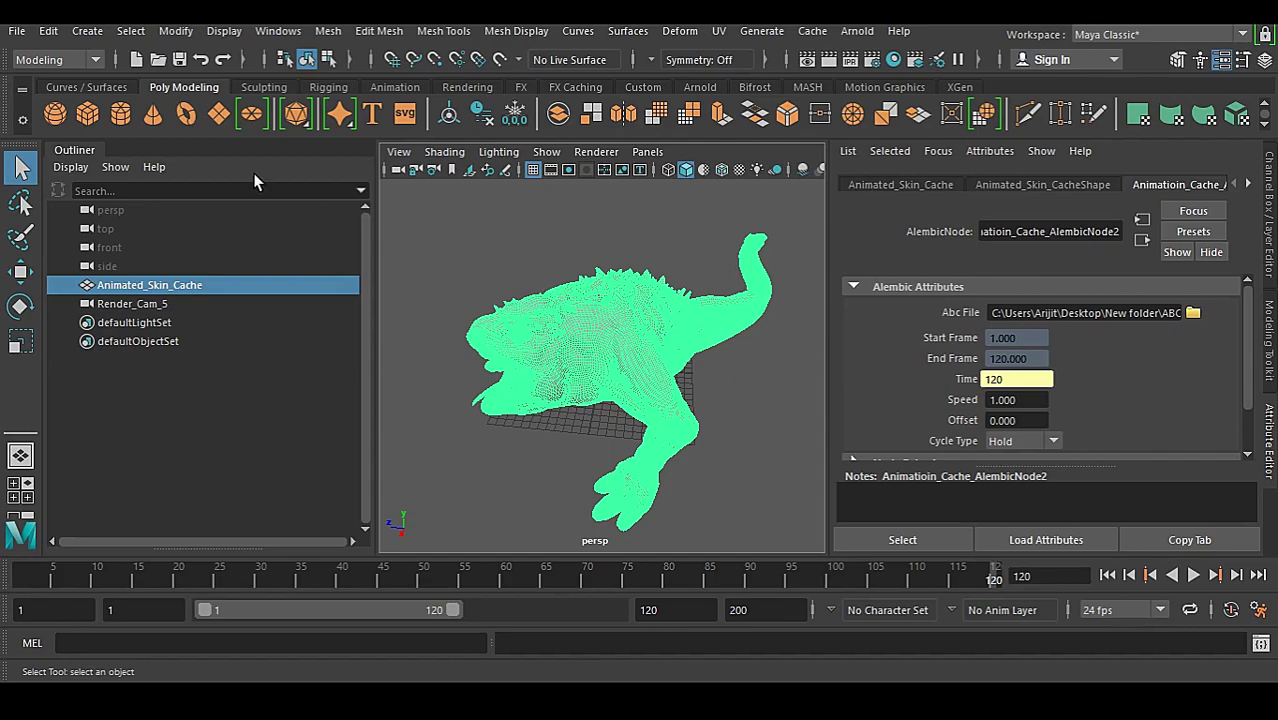
click(17, 31)
click(100, 201)
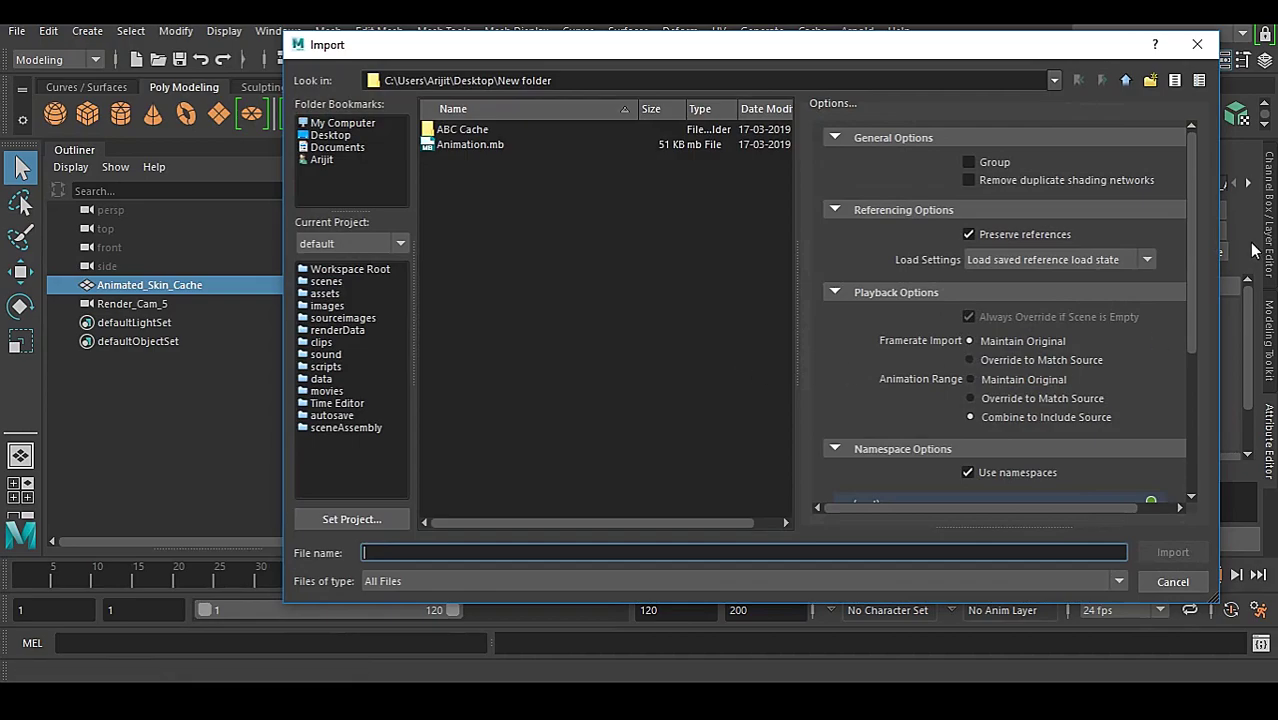
click(1197, 44)
click(812, 35)
mouse_move(850, 62)
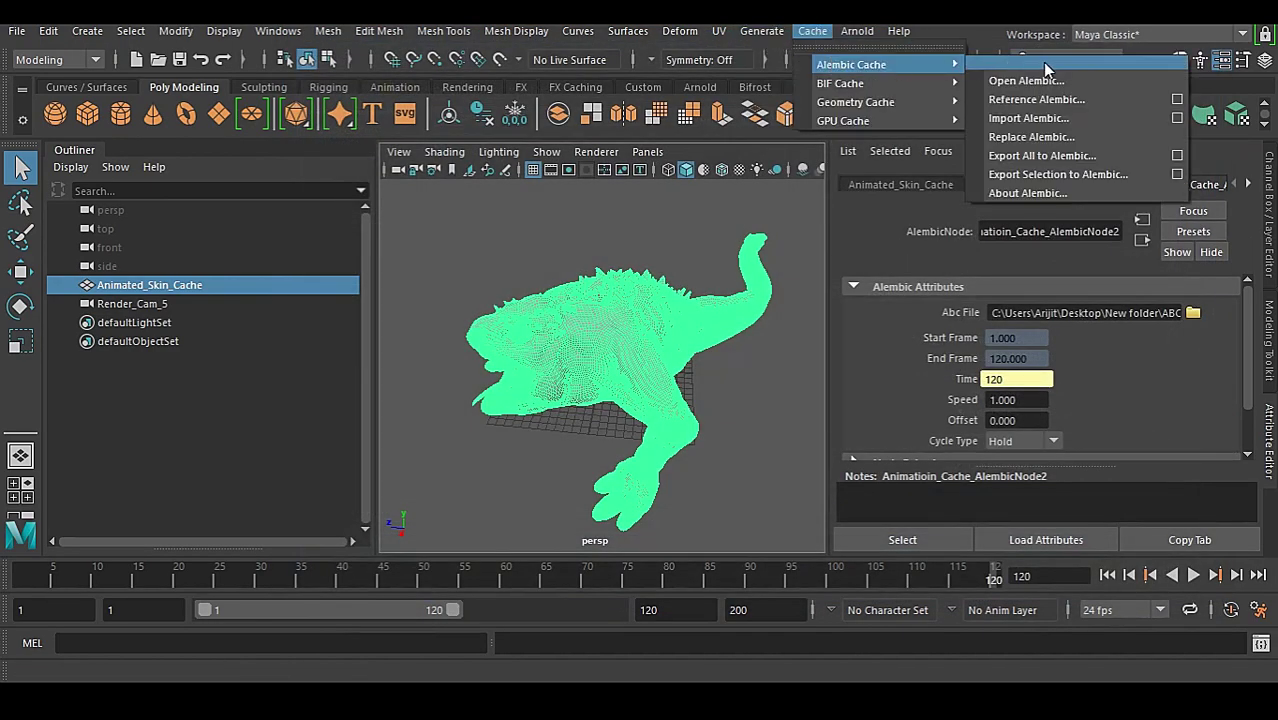
click(1000, 118)
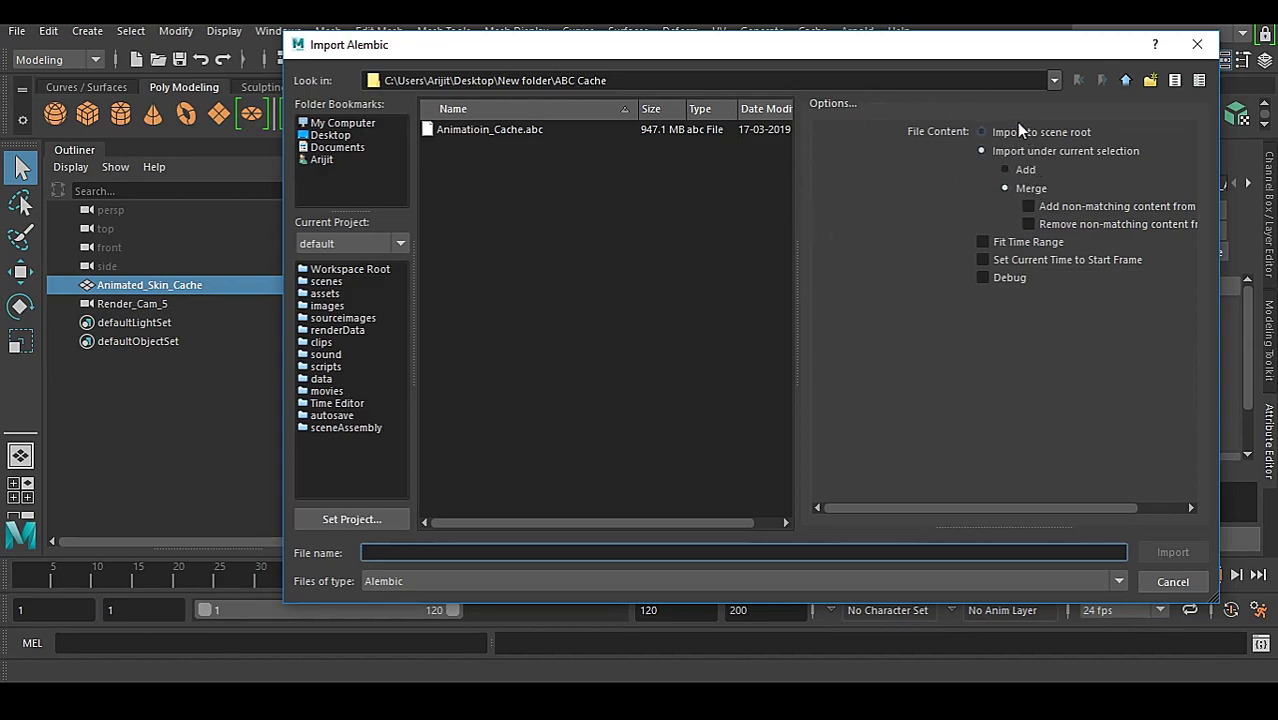
click(1197, 44)
Review the available Alembic Cache commands, including Import Alembic, without running any and deselect the creature.
click(812, 31)
mouse_move(880, 64)
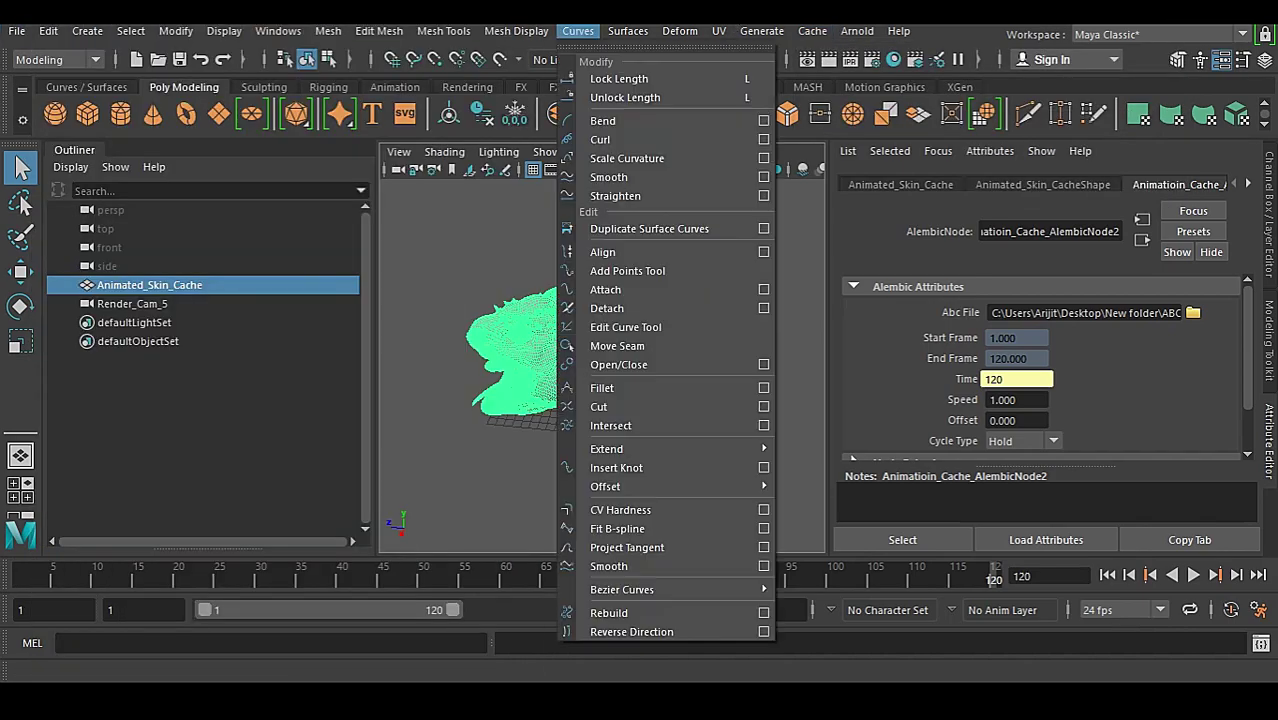
click(578, 31)
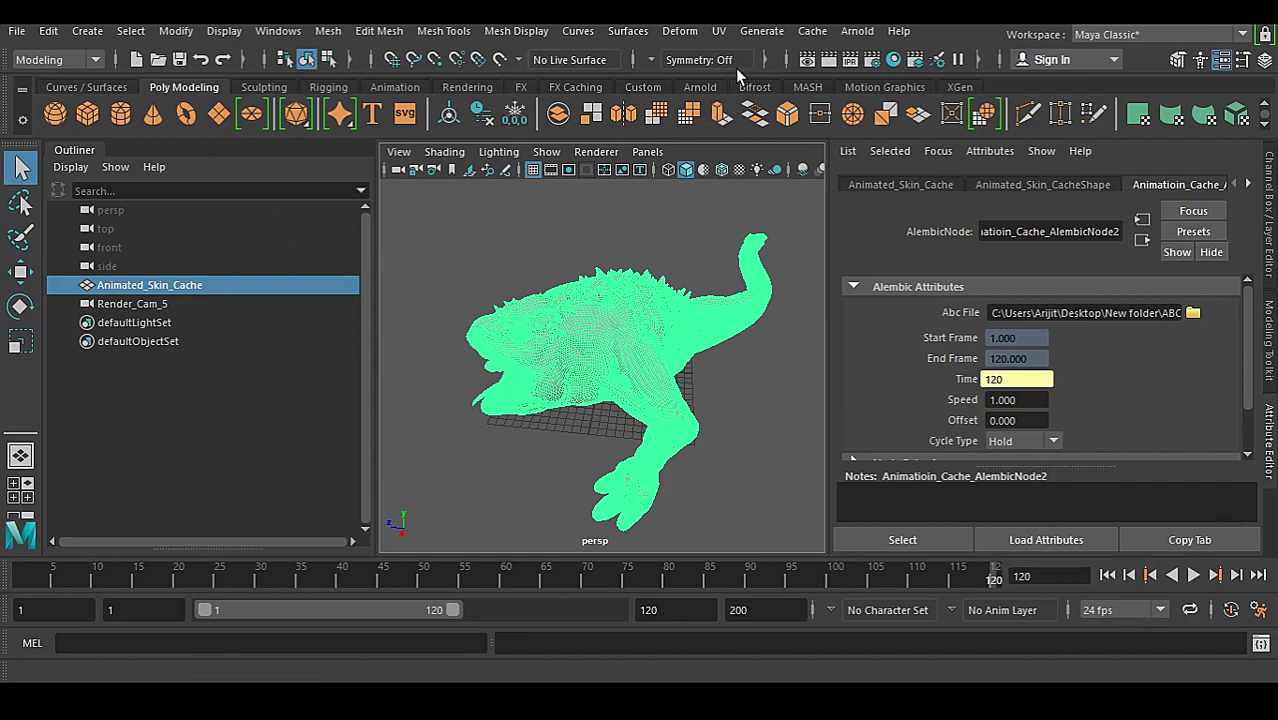
click(814, 32)
mouse_move(845, 64)
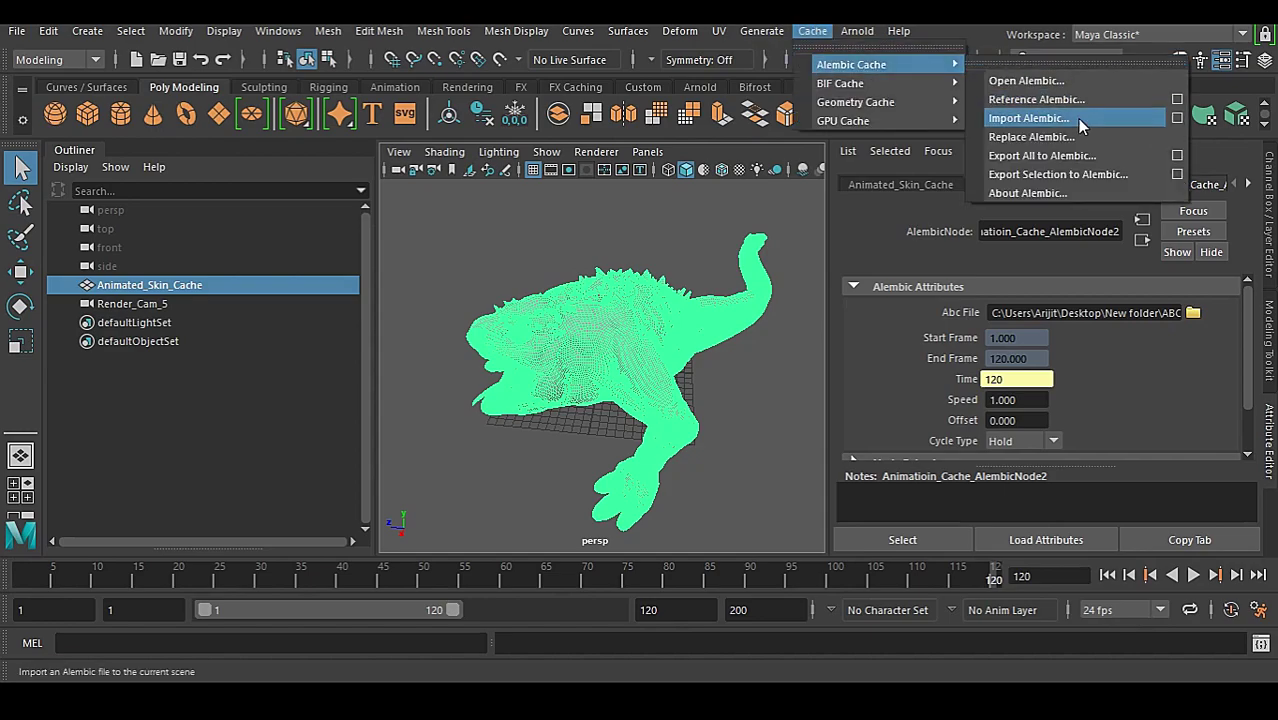
click(777, 384)
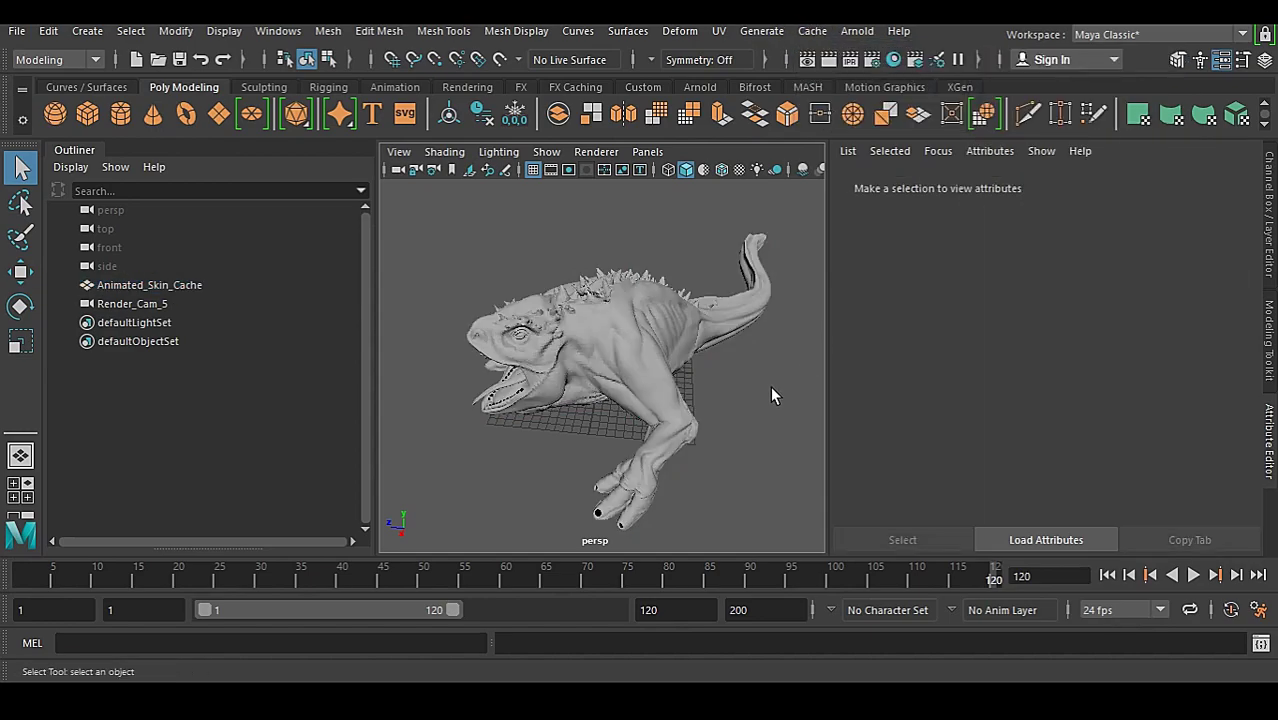
Look through Render_Cam_5 and scrub the timeline to check the creature's animation at frames 43, 67 and 56.
alt+drag(678, 413, 583, 373)
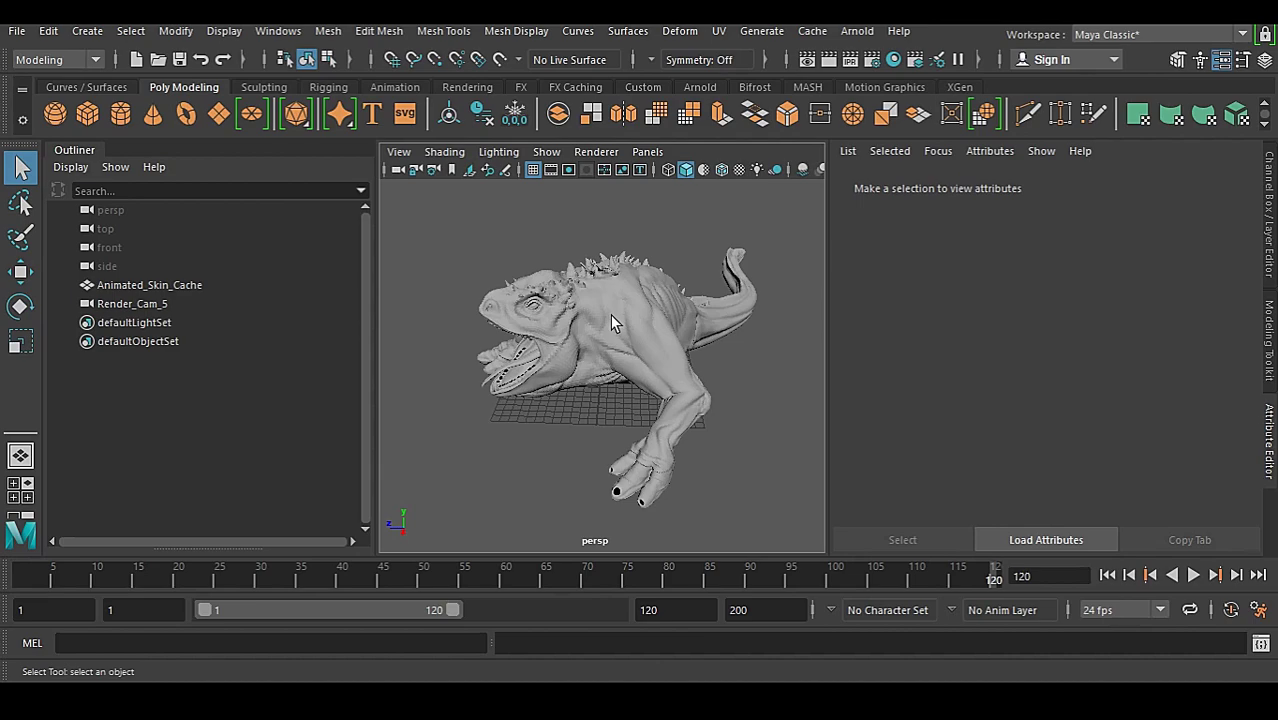
drag(404, 580, 366, 579)
click(645, 154)
mouse_move(768, 166)
click(870, 171)
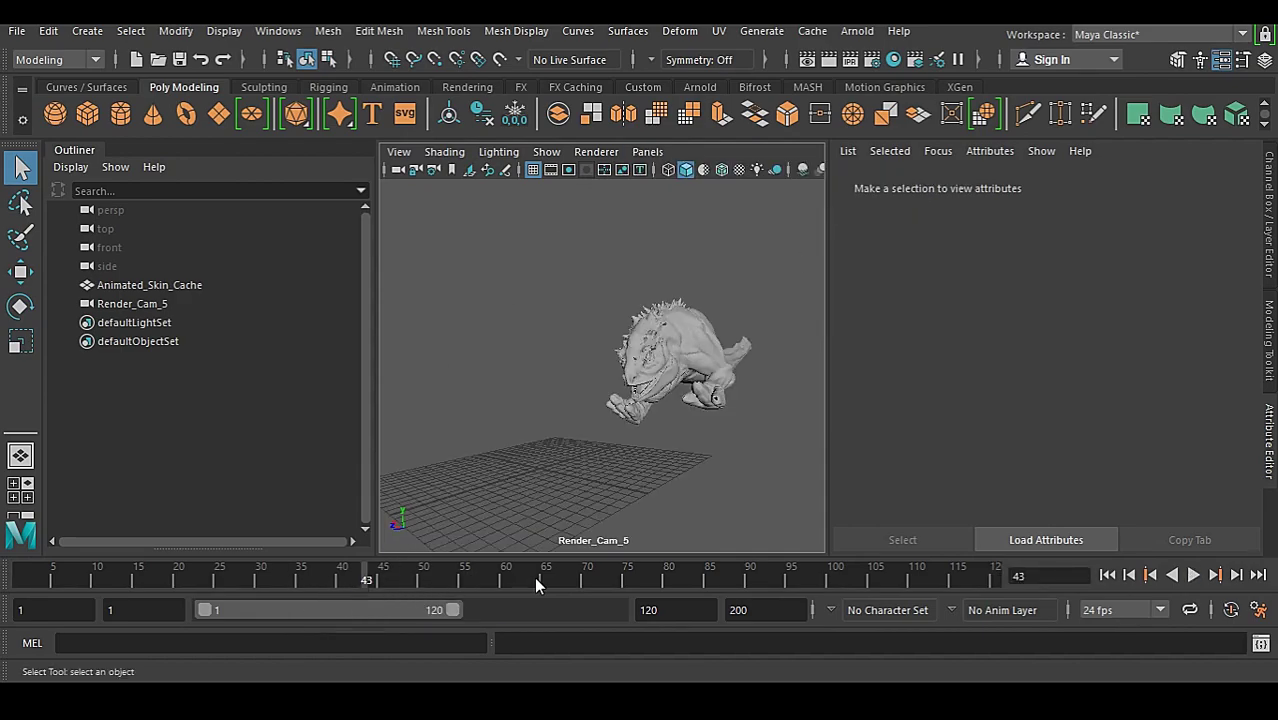
drag(457, 582, 561, 577)
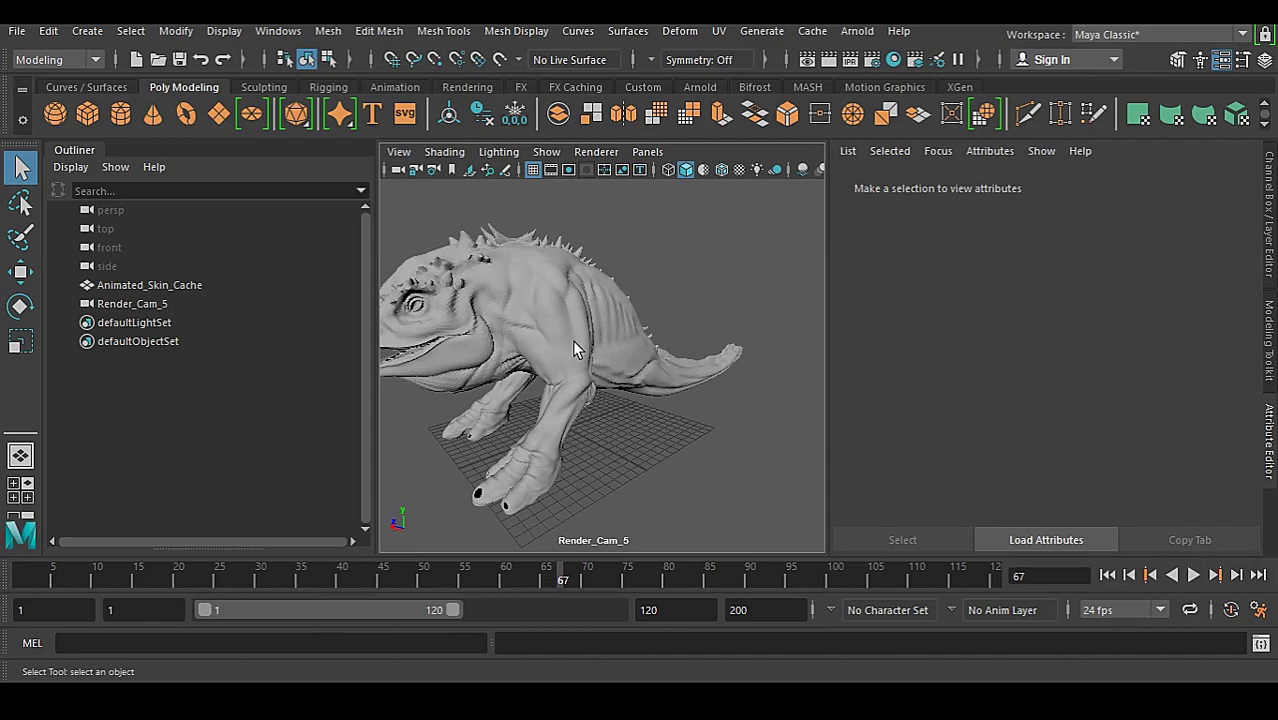
click(471, 569)
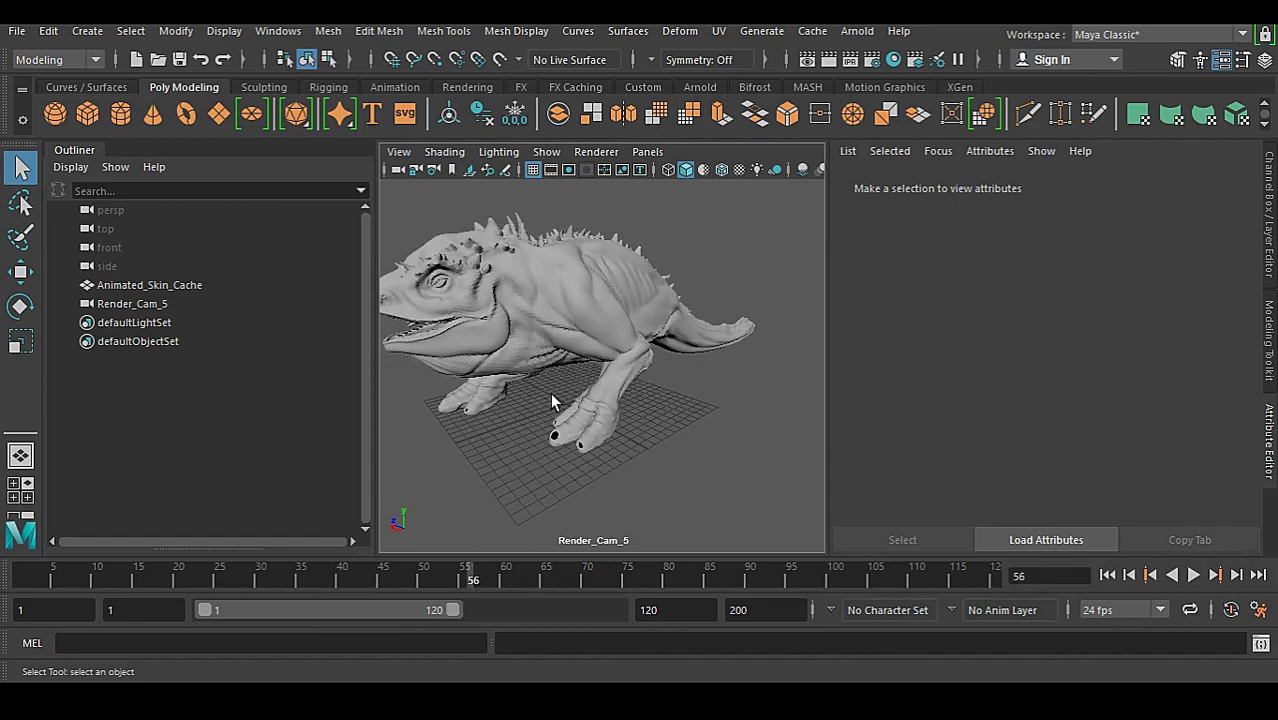